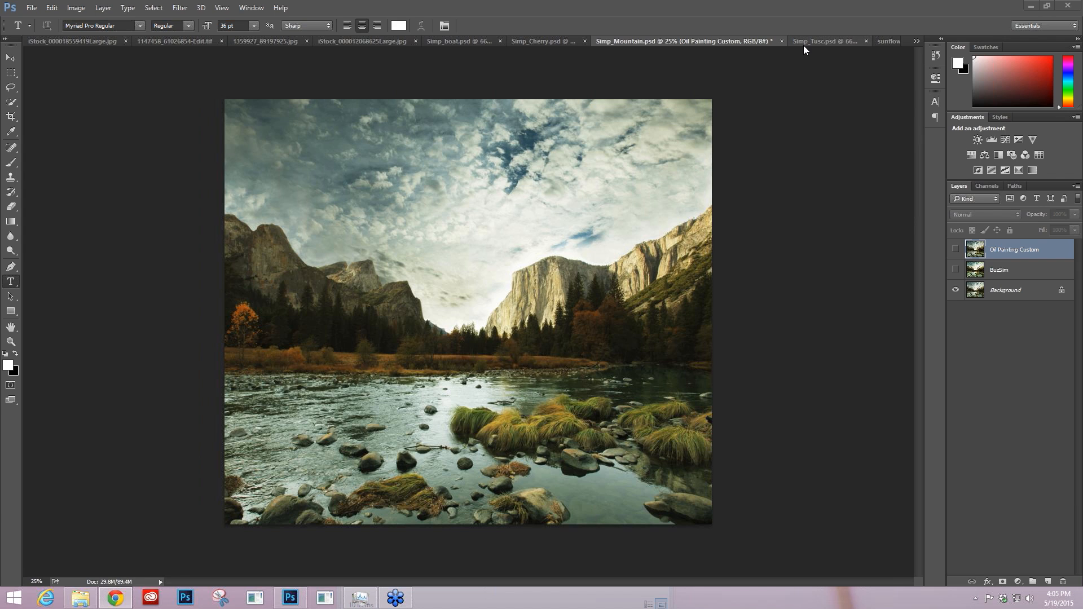
# In Simp_Tusc.psd, show the Background copy 3, Background copy 2 and Background copy layers one after another to compare their effects.
pyautogui.click(813, 40)
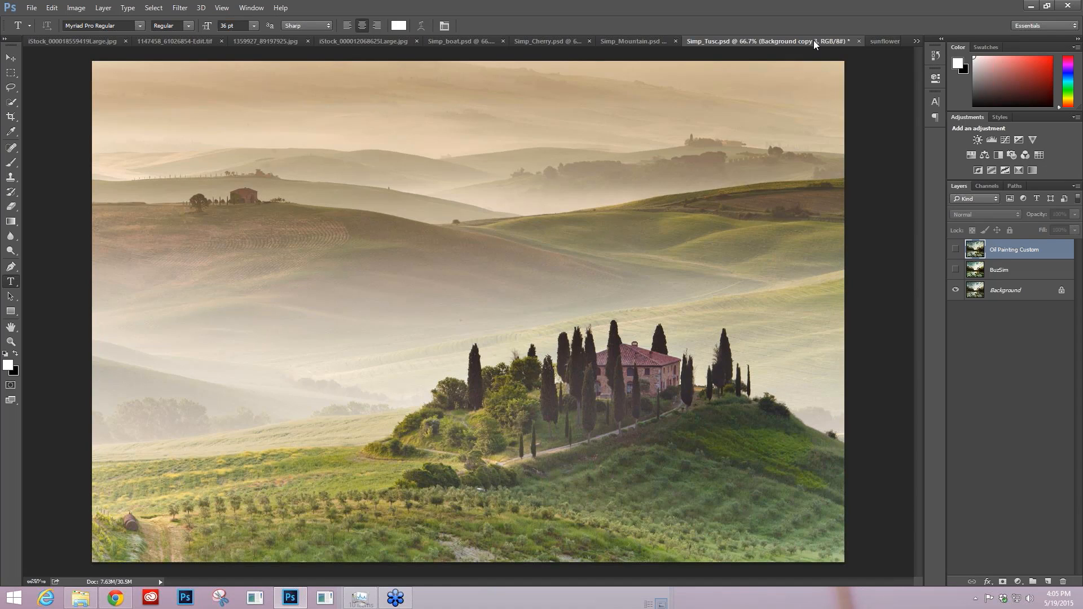
pyautogui.click(955, 281)
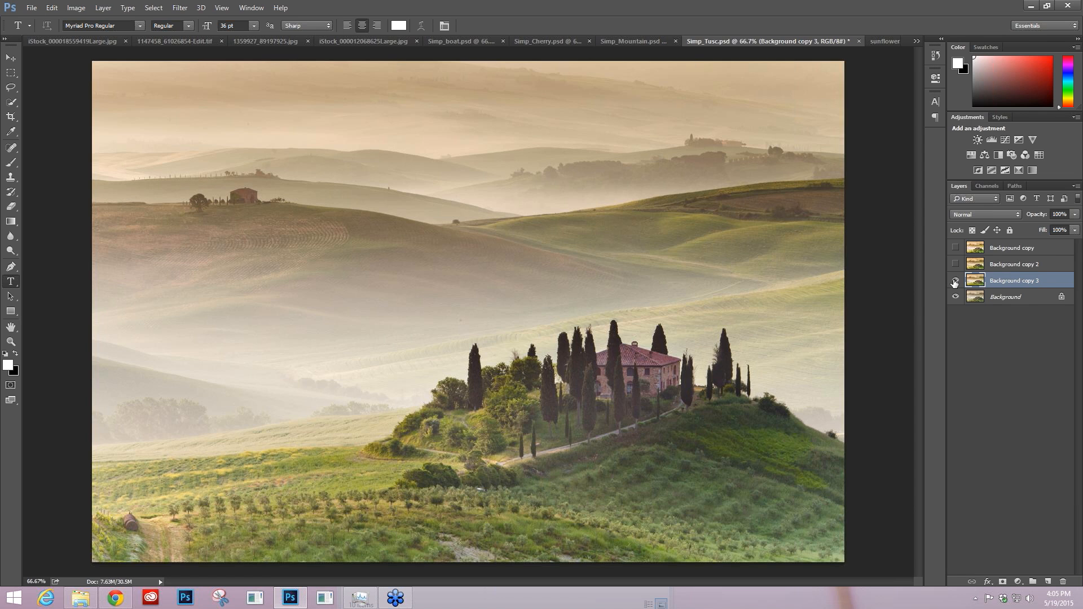
pyautogui.click(955, 281)
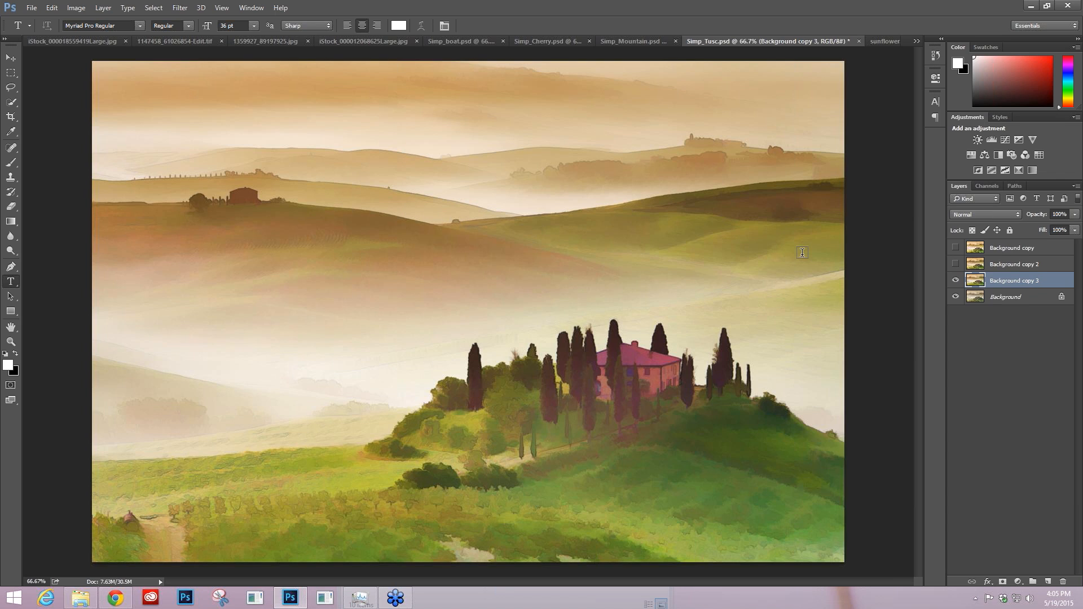
pyautogui.click(955, 265)
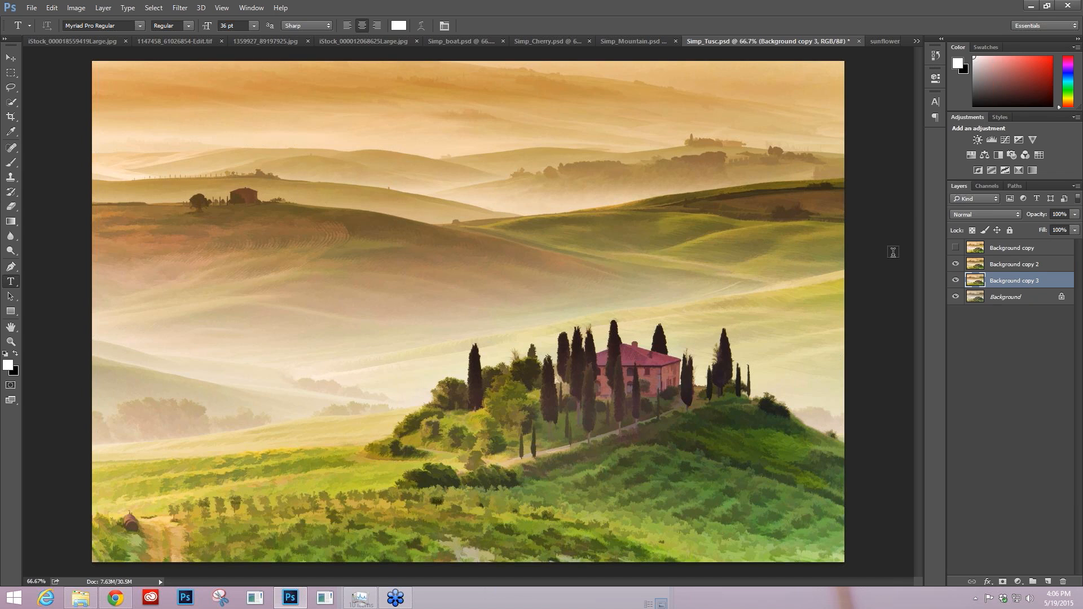
pyautogui.click(954, 250)
pyautogui.click(954, 250)
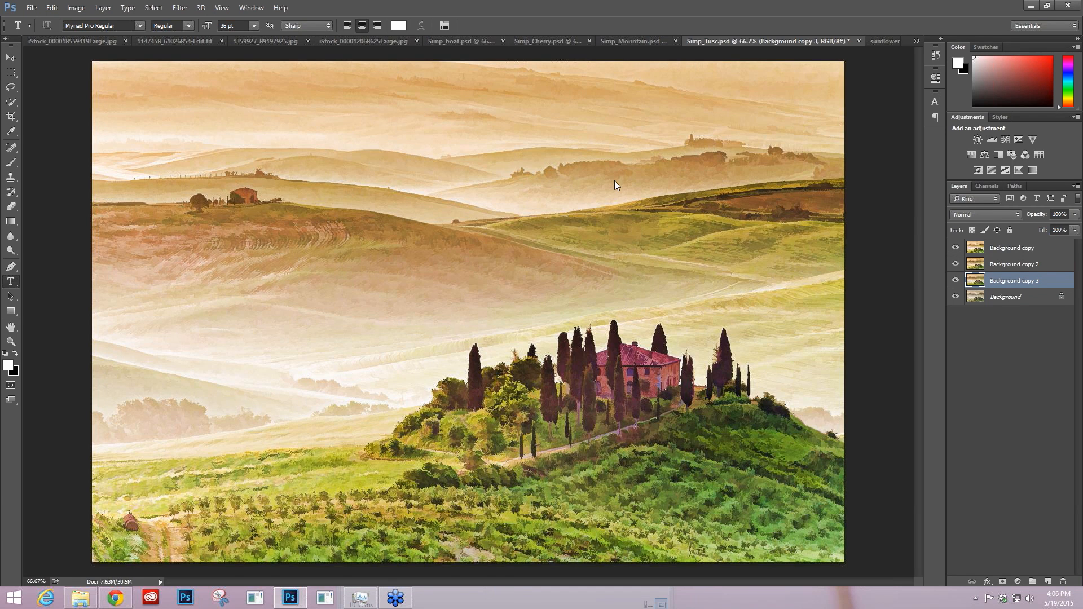
# In Simp_Mountain.psd, toggle the visibility of the BuzSim layer to compare it with the original photo.
pyautogui.click(629, 41)
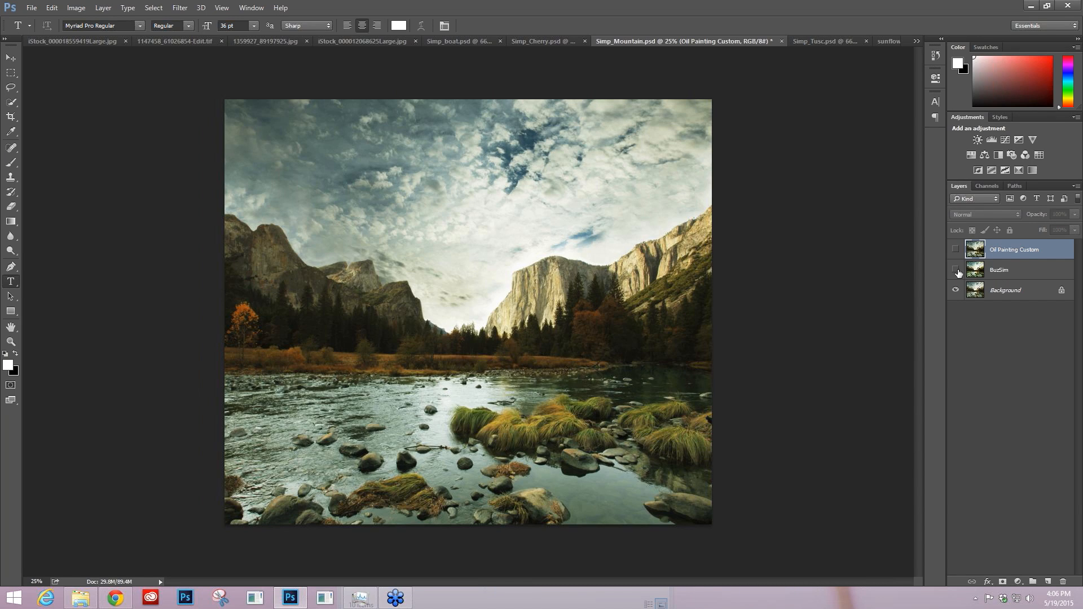
pyautogui.click(955, 271)
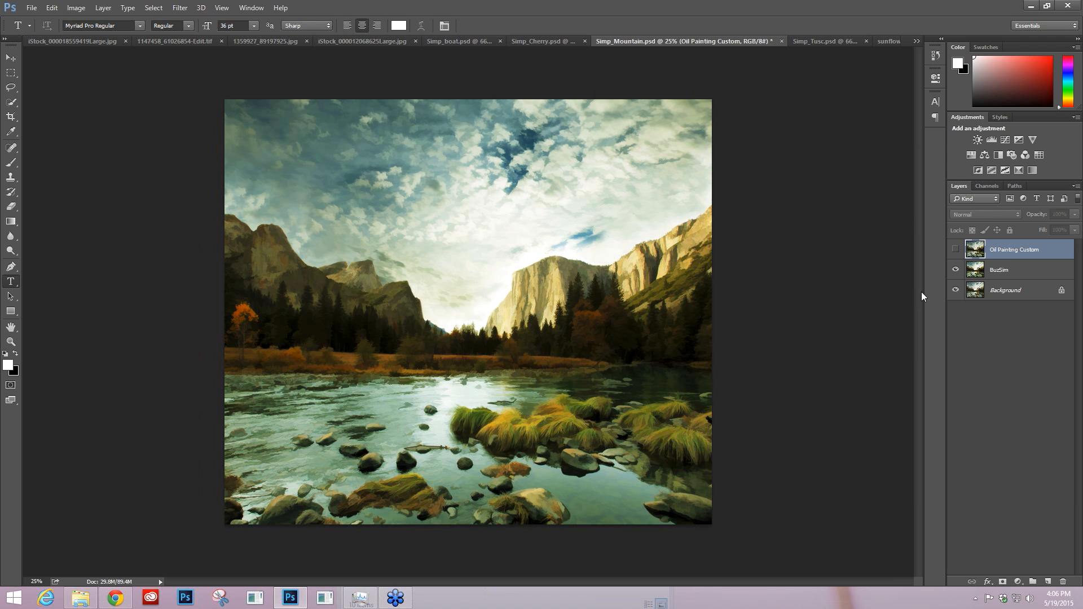
pyautogui.click(956, 270)
pyautogui.click(955, 270)
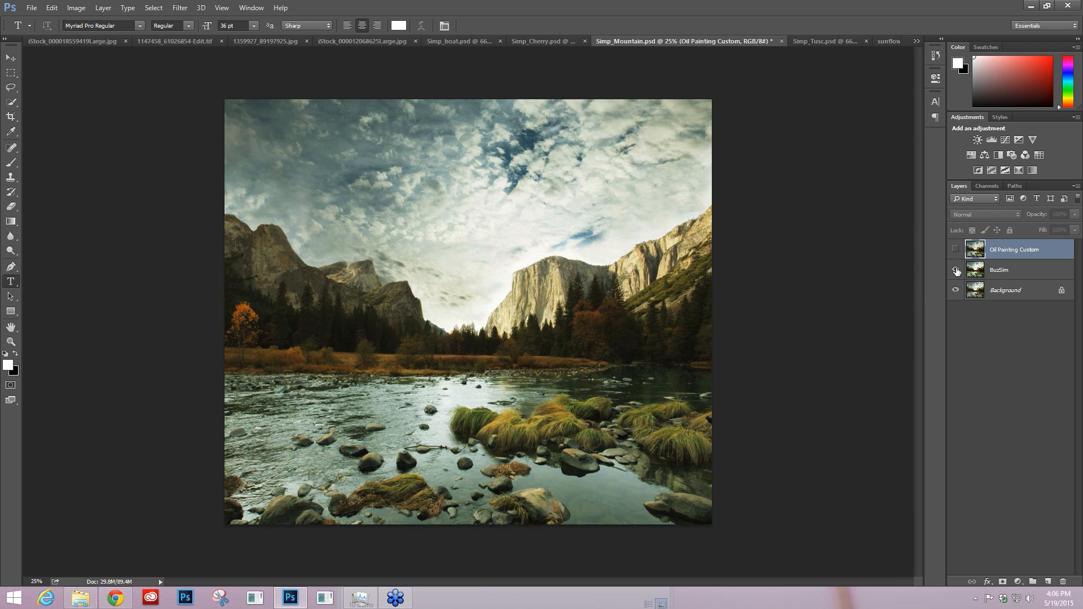
# In Simp_Cherry.psd, reveal the Background copy 3, Background copy 2 and Background copy layers in turn to compare their stylized effects.
pyautogui.click(545, 42)
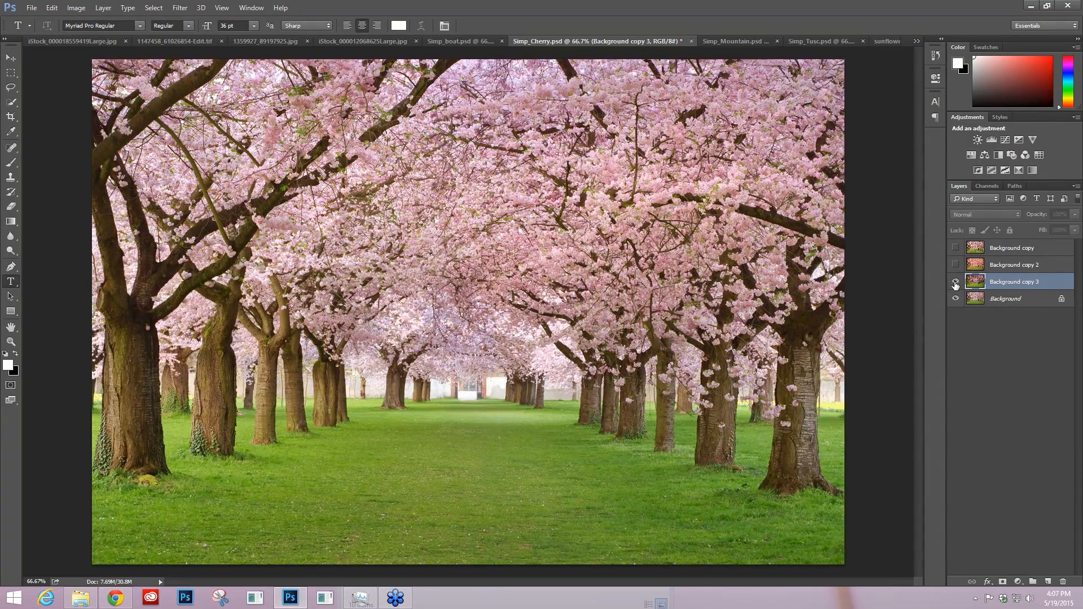
pyautogui.click(955, 283)
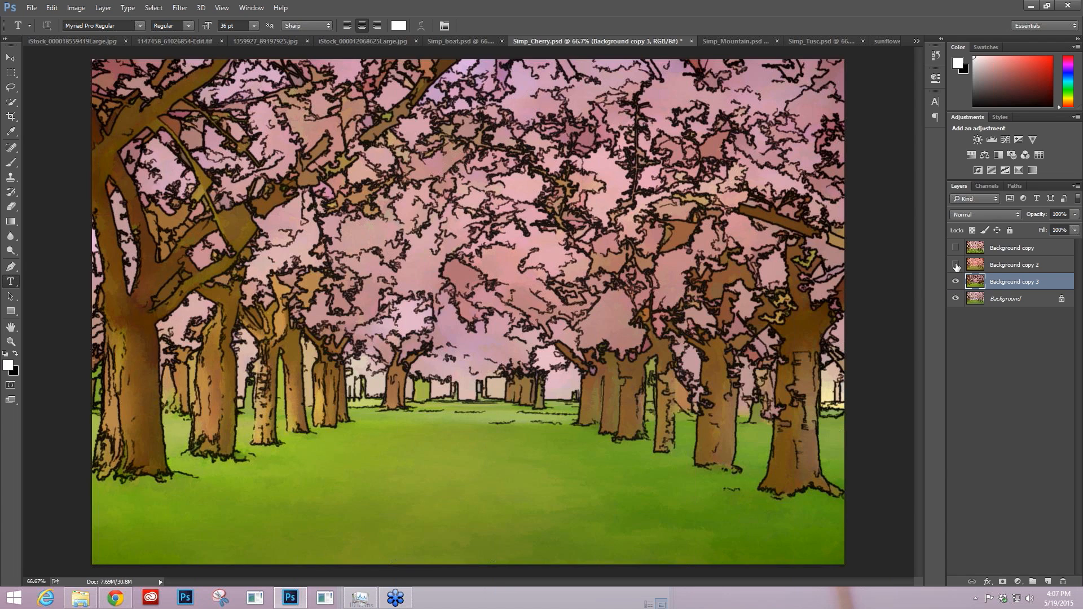
pyautogui.click(955, 265)
pyautogui.click(956, 248)
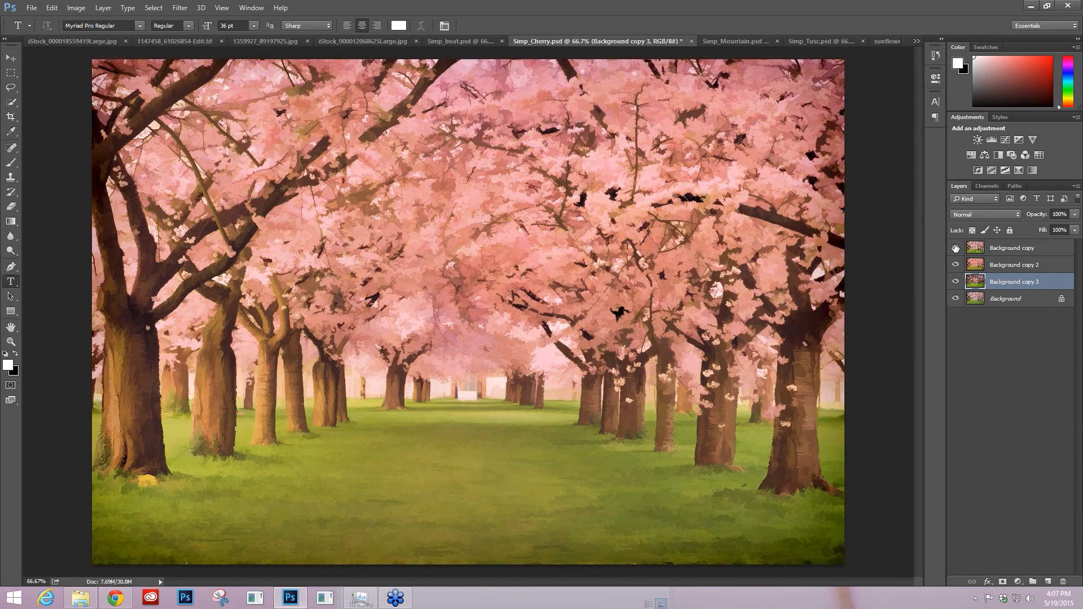
pyautogui.click(955, 248)
# In Simp_boat.psd, show the Background copy 2 layer and then the Background copy layer to view both effects.
pyautogui.click(449, 41)
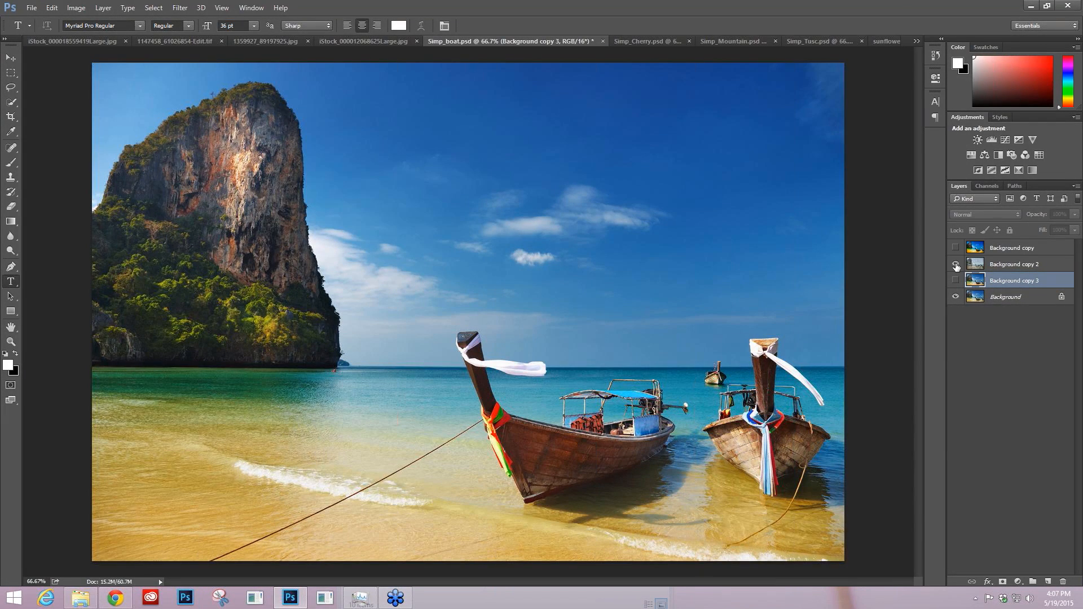
pyautogui.click(956, 265)
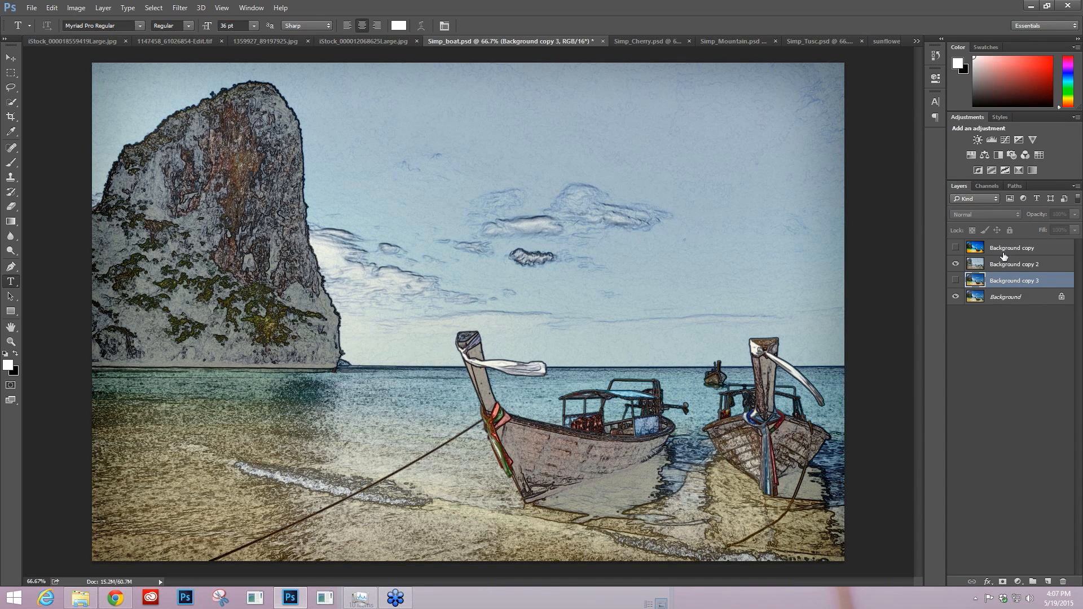
pyautogui.click(956, 247)
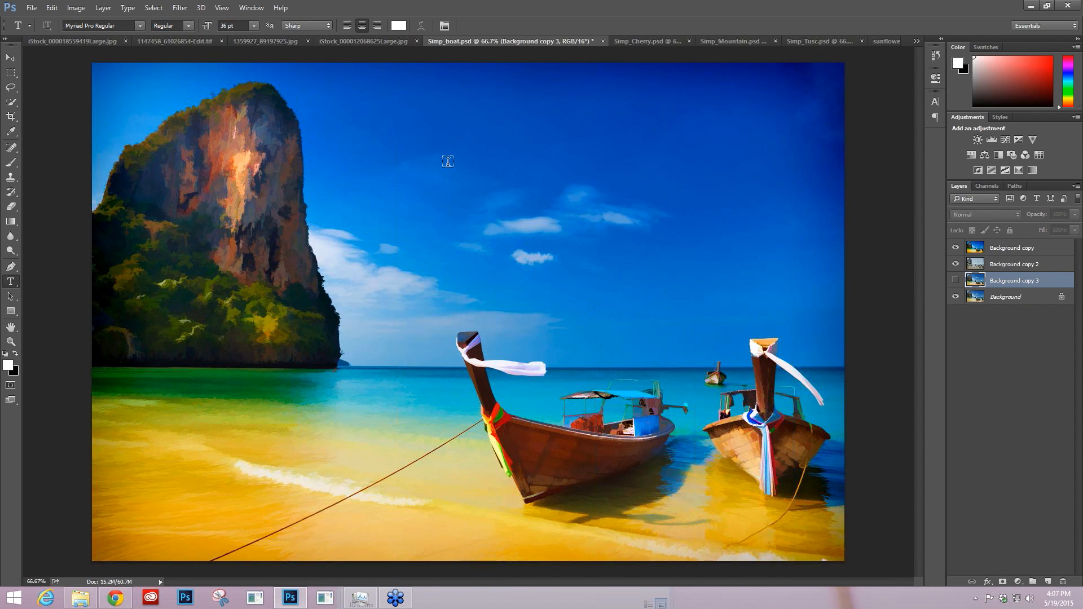
pyautogui.click(368, 42)
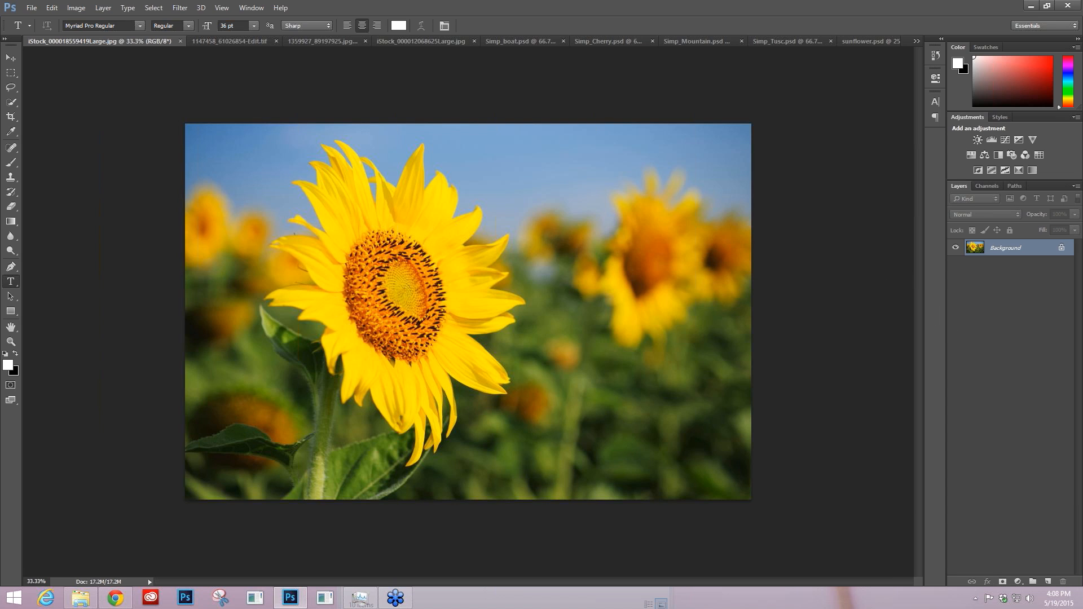
pyautogui.click(180, 7)
pyautogui.moveTo(253, 245)
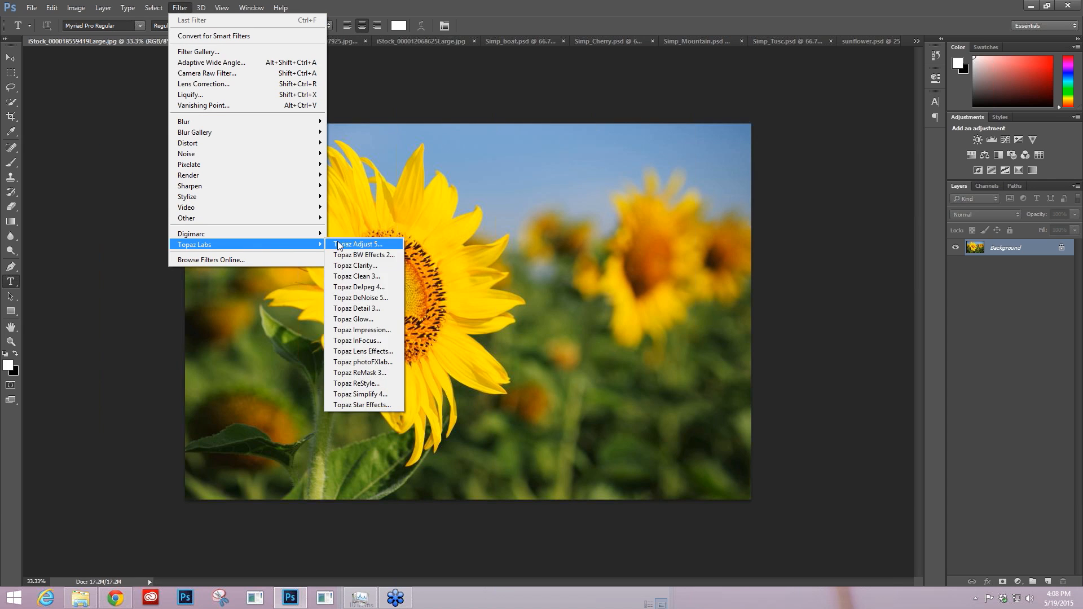
pyautogui.click(370, 394)
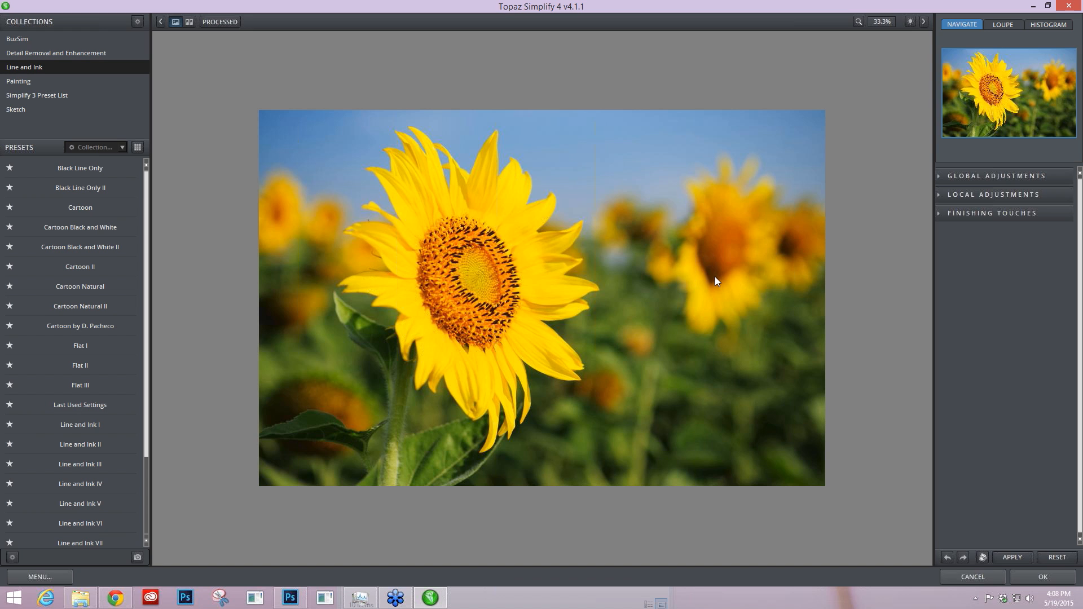
# Try the global Simplify Size adjustment at 1.00, return it to 0.00, and collapse the Global Adjustments.
pyautogui.click(940, 178)
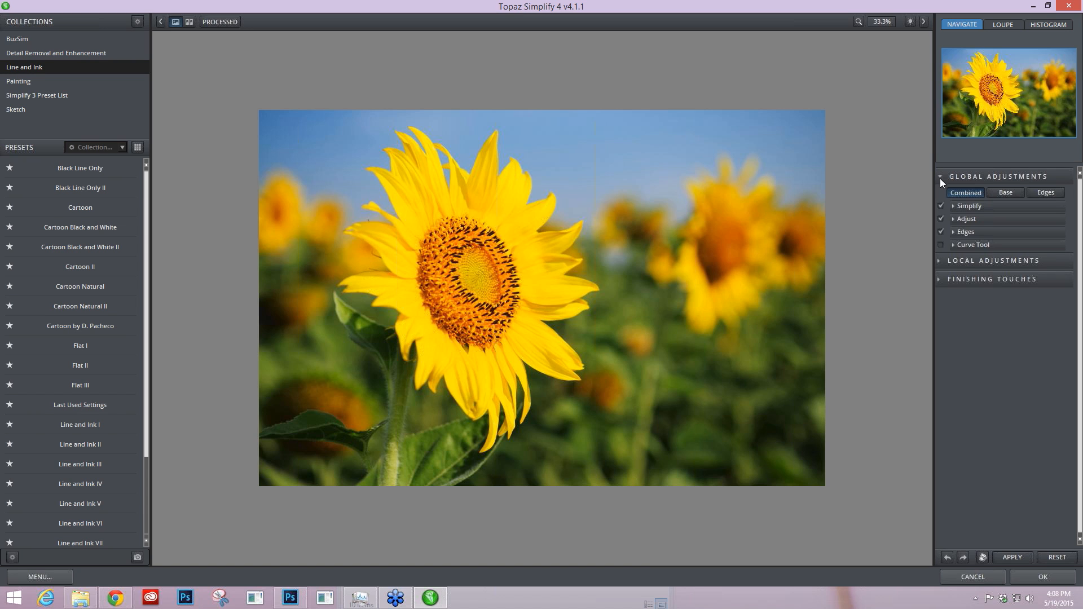
pyautogui.click(953, 206)
pyautogui.moveTo(965, 242); pyautogui.dragTo(1069, 244)
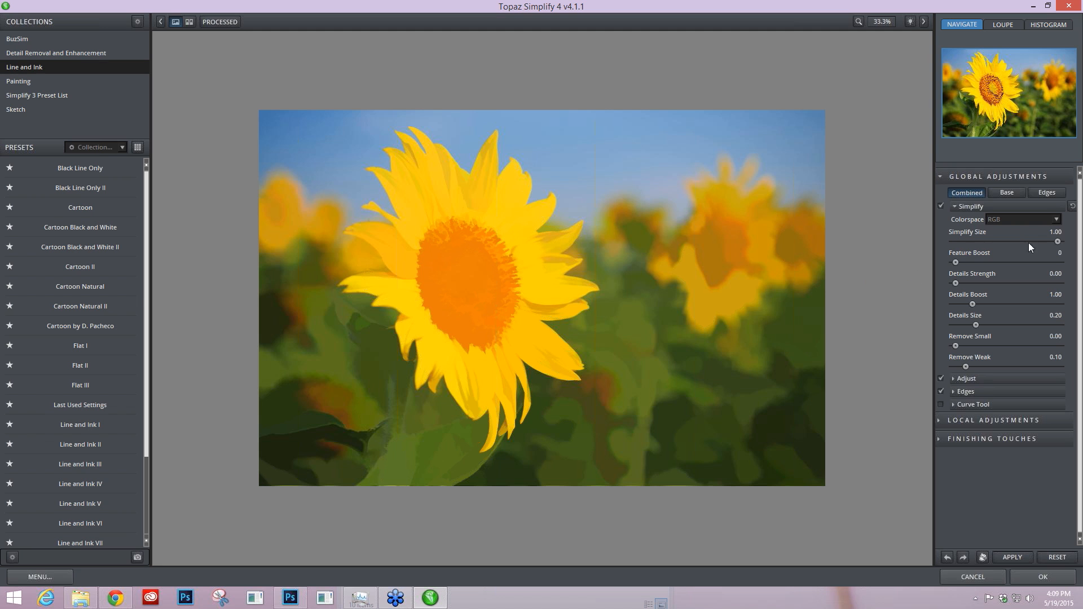
pyautogui.moveTo(1057, 241); pyautogui.dragTo(948, 238)
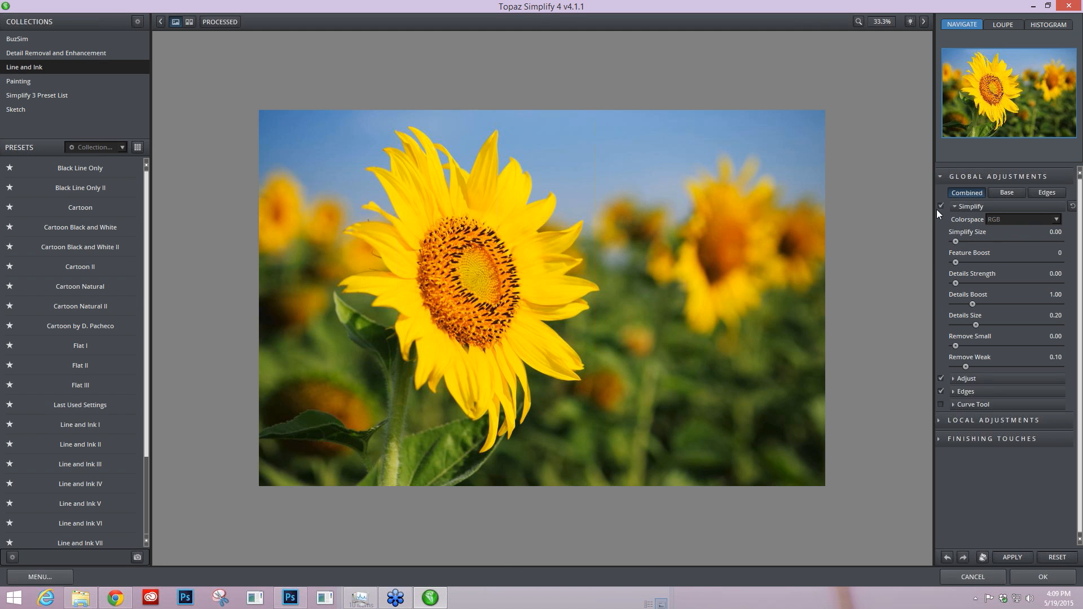
pyautogui.click(941, 177)
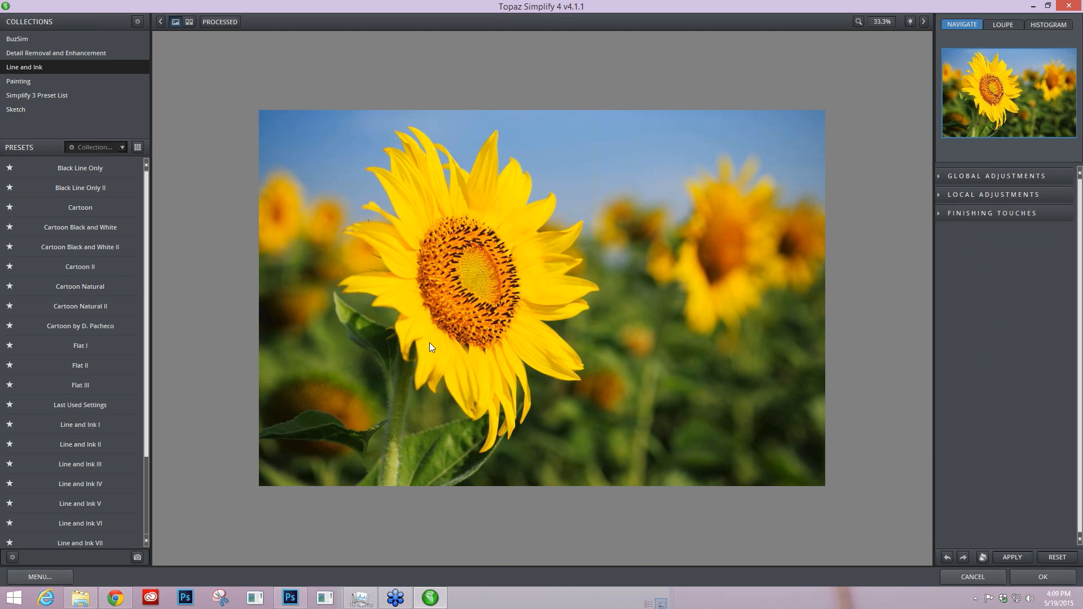
# From the BuzSim collection, try the BuzSim, BuzSim Black and White, BuzSim Black and White II and BuzSim Toned IV presets.
pyautogui.click(42, 42)
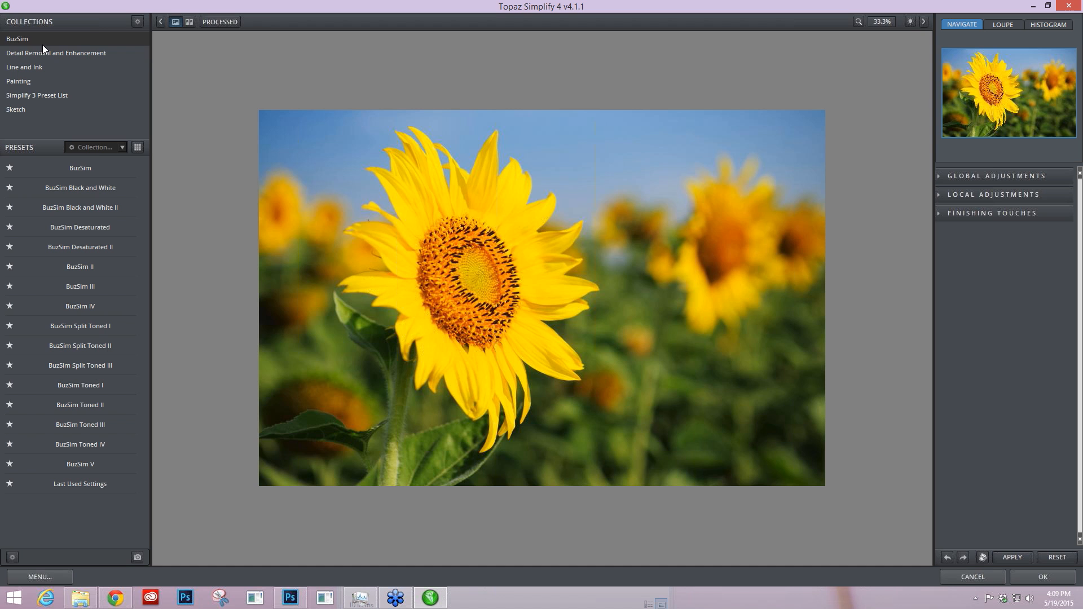
pyautogui.moveTo(63, 175)
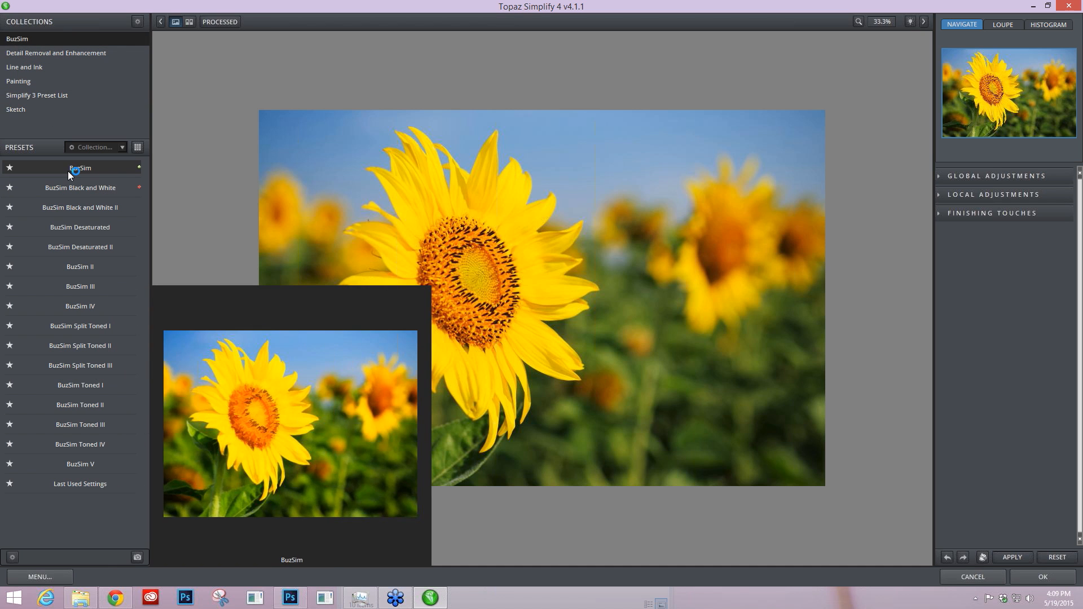
pyautogui.click(67, 171)
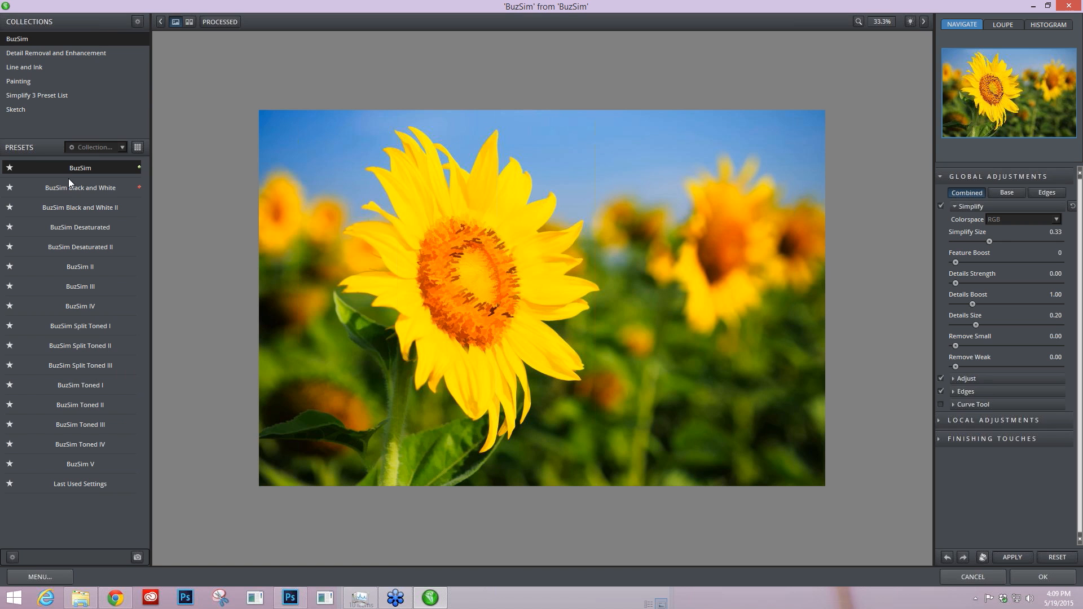
pyautogui.click(70, 188)
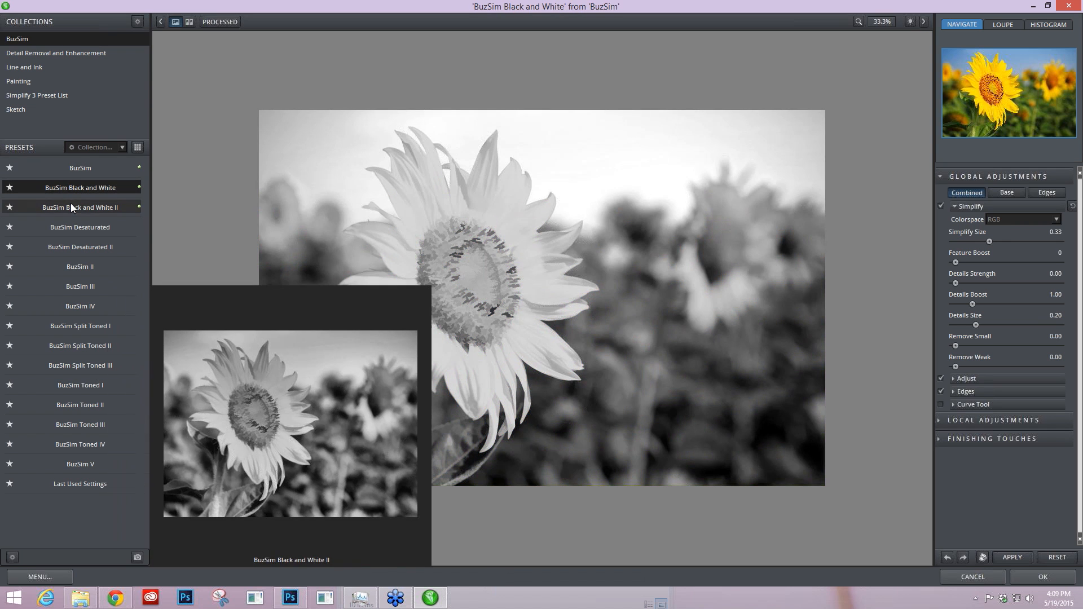
pyautogui.click(72, 207)
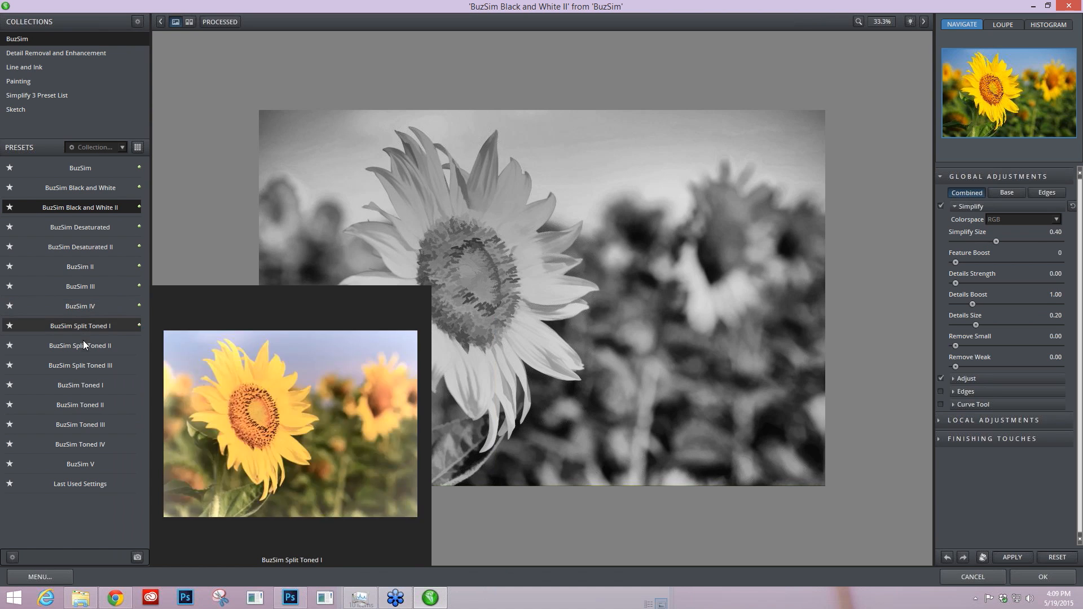
pyautogui.moveTo(87, 403)
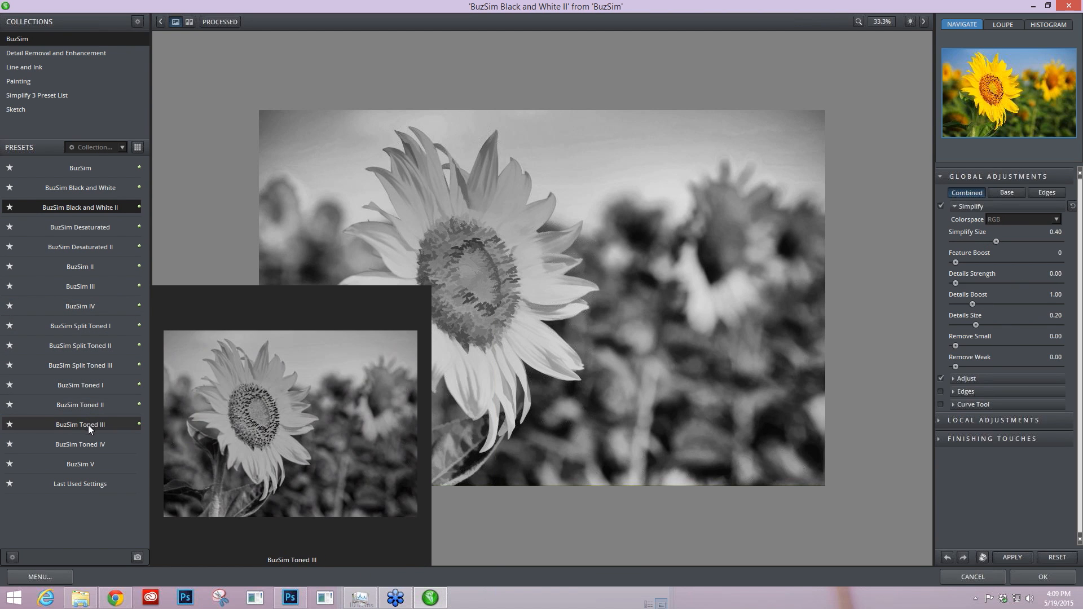
pyautogui.click(89, 445)
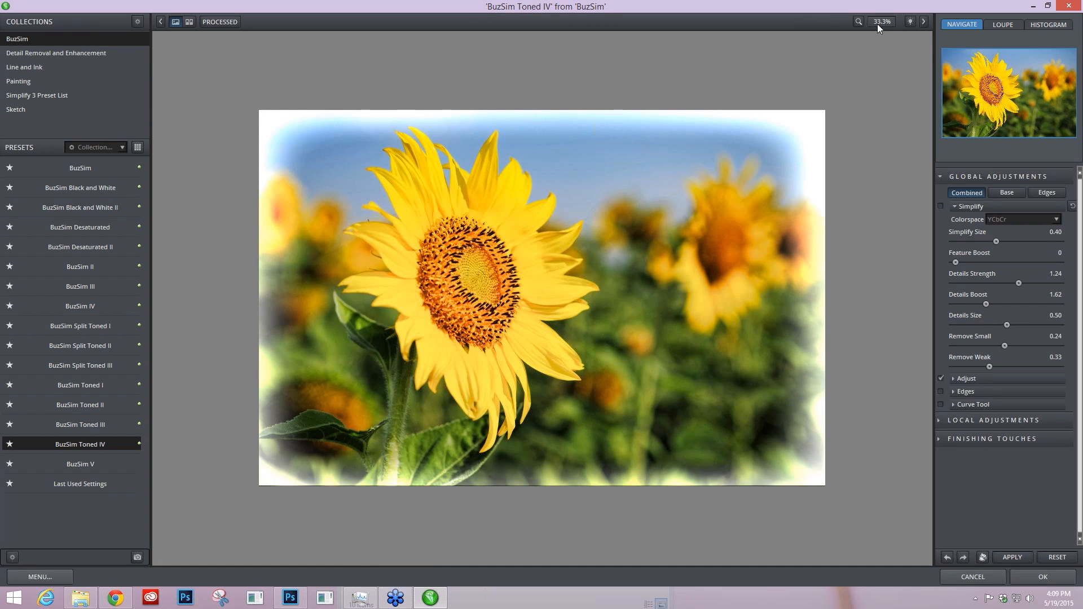
# Apply the BuzSim preset and compare the processed sunflower with the original at 100% zoom.
pyautogui.click(883, 21)
pyautogui.click(885, 73)
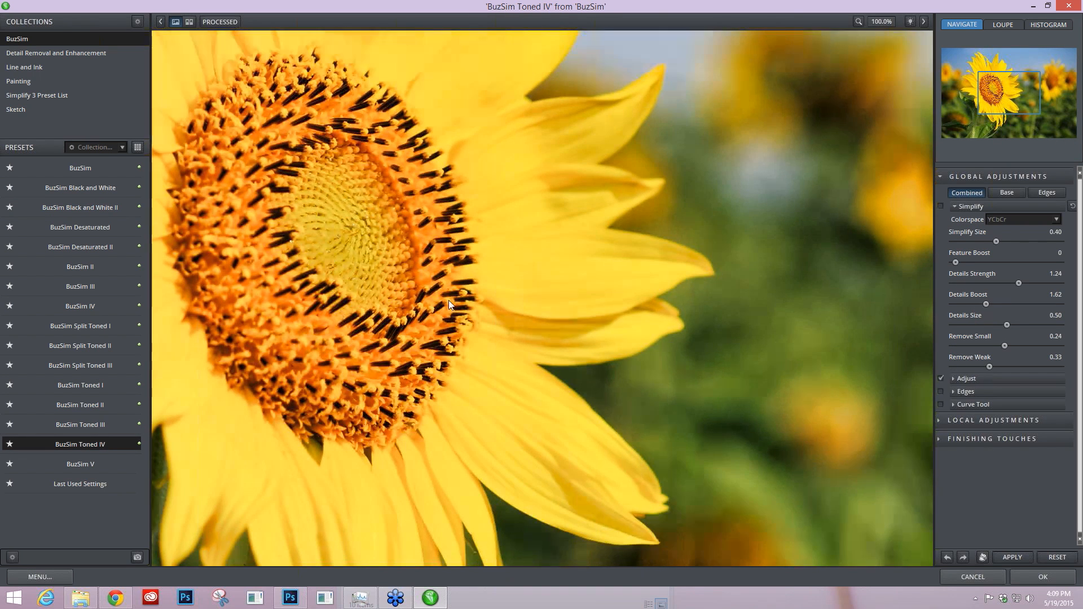
pyautogui.moveTo(32, 169)
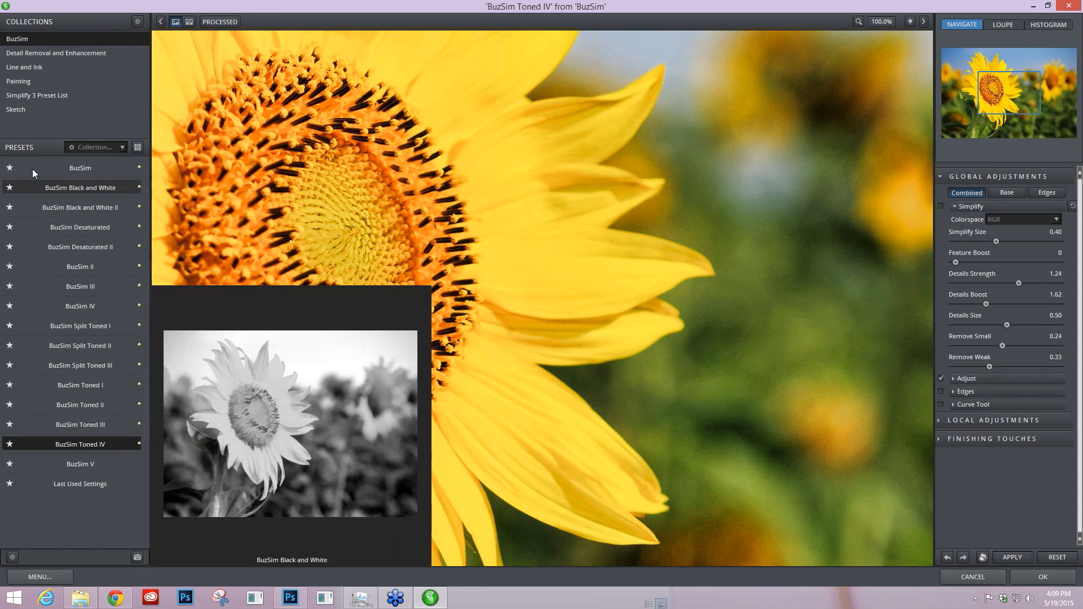
pyautogui.click(564, 344)
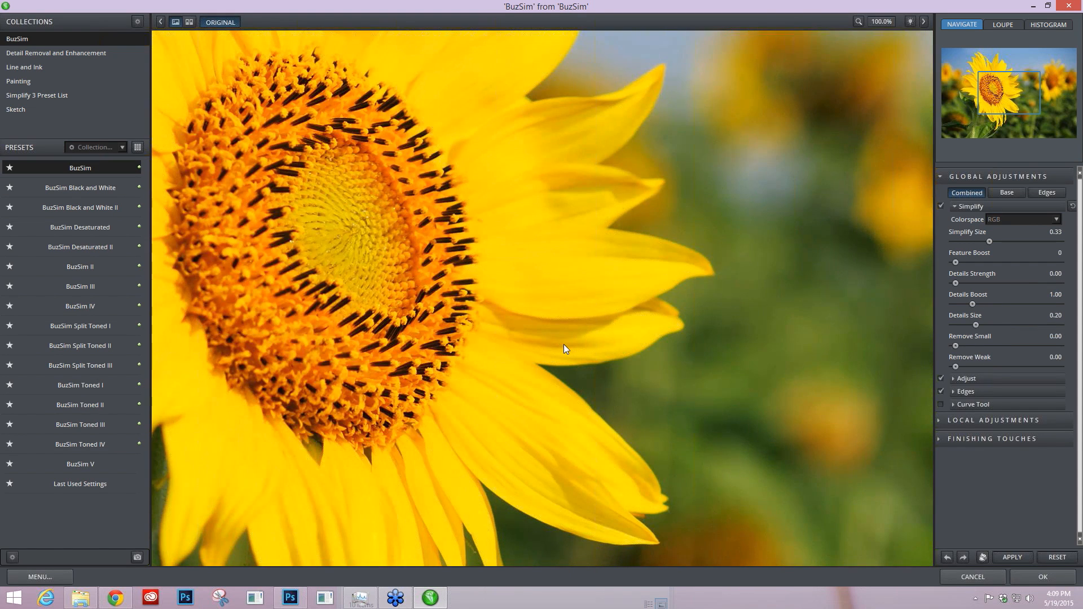
pyautogui.click(564, 340)
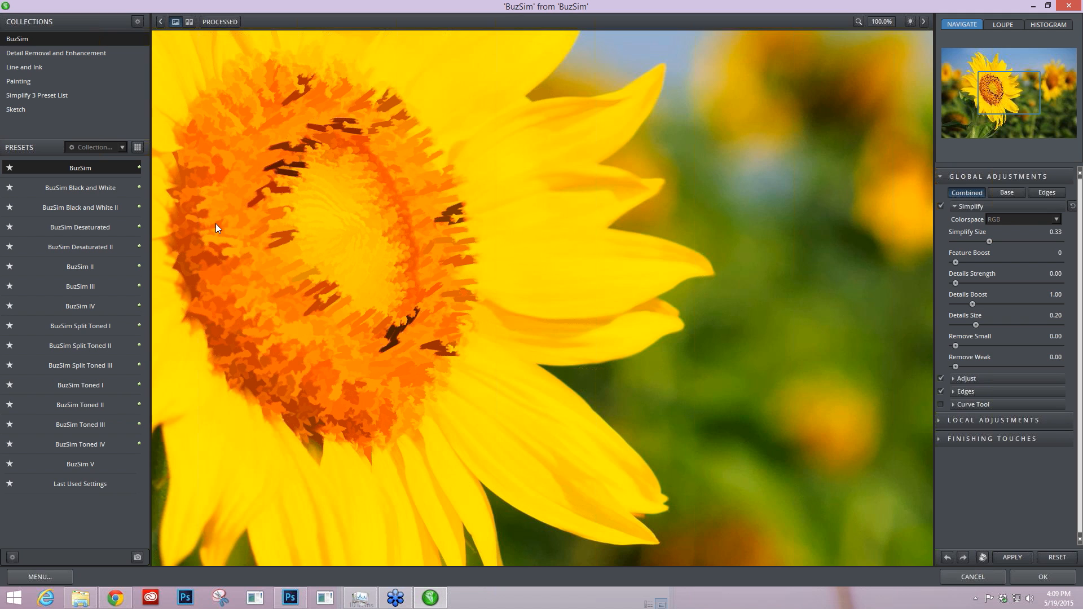
# Display the Detail Removal and Enhancement presets and expand the Local Adjustments settings.
pyautogui.click(27, 53)
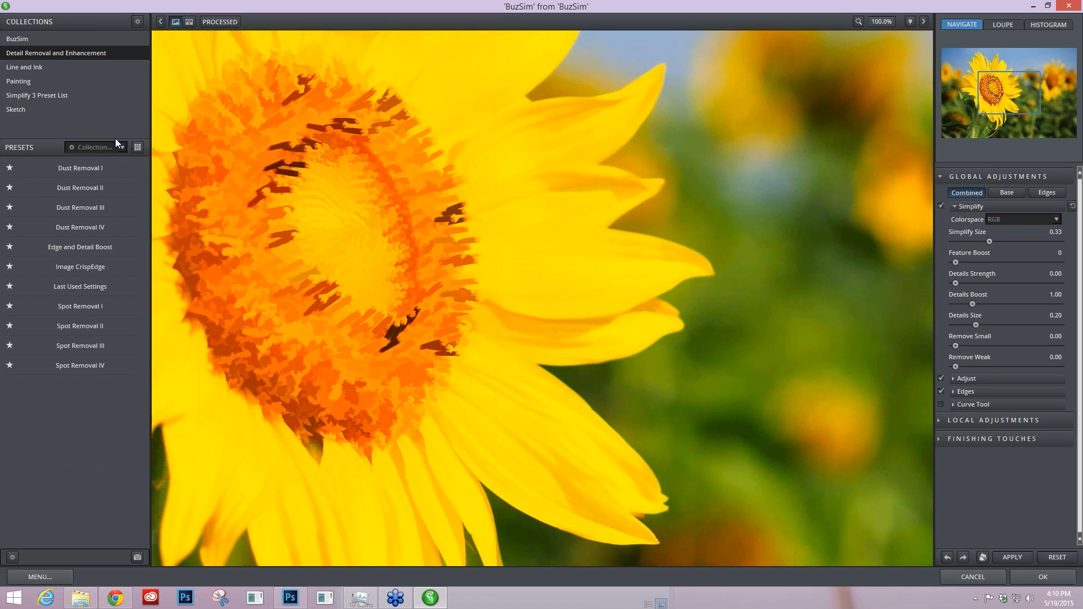
pyautogui.moveTo(87, 254)
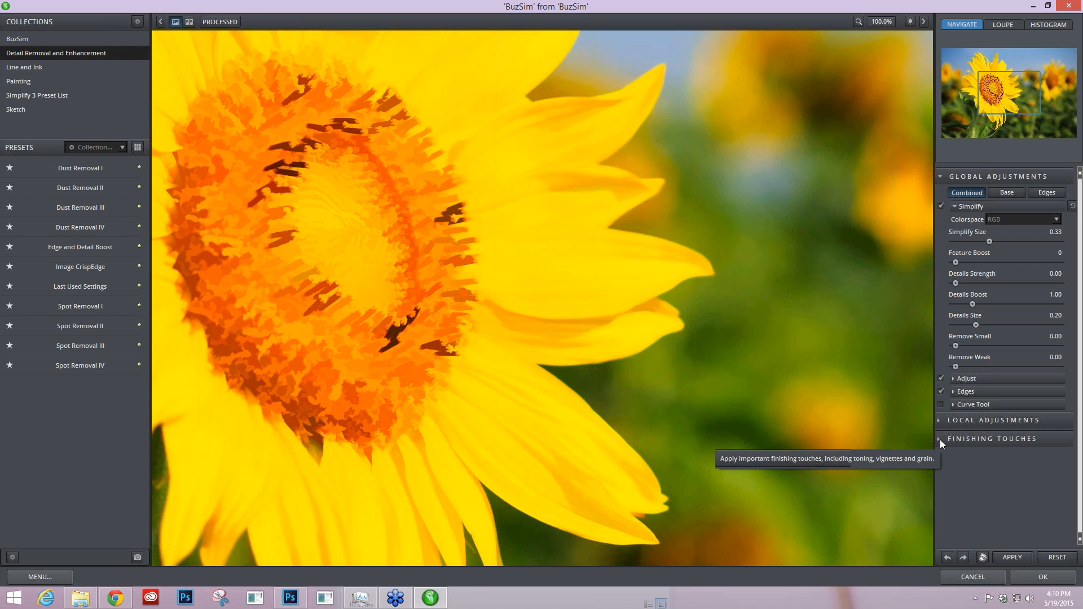
pyautogui.click(939, 422)
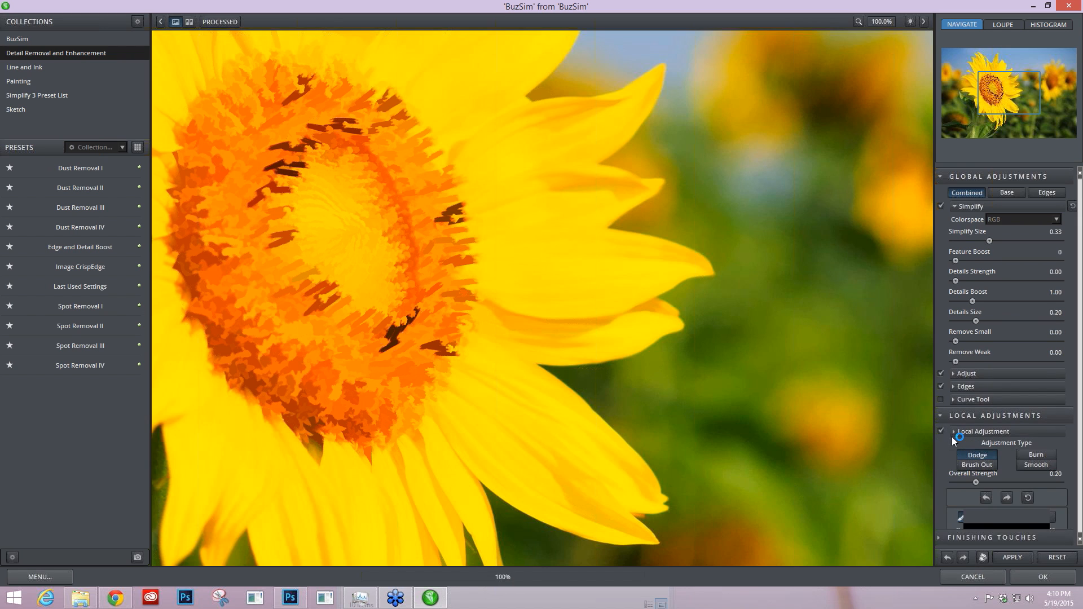
# Collapse the Local Adjustments and apply the Black Line Only preset from the Line and Ink collection.
pyautogui.scroll(-2, 1007, 461)
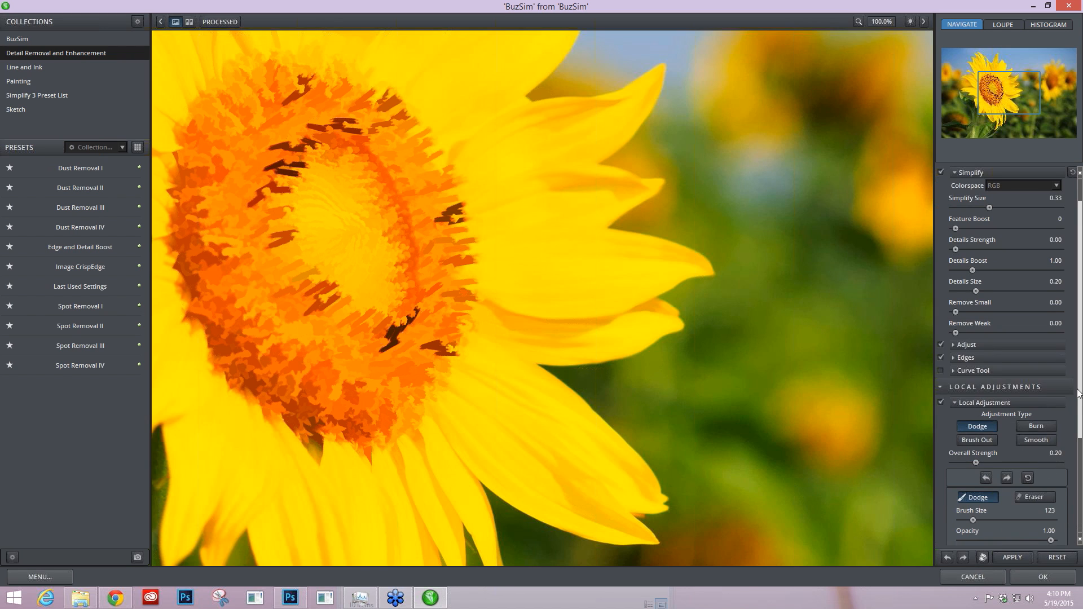
pyautogui.click(940, 386)
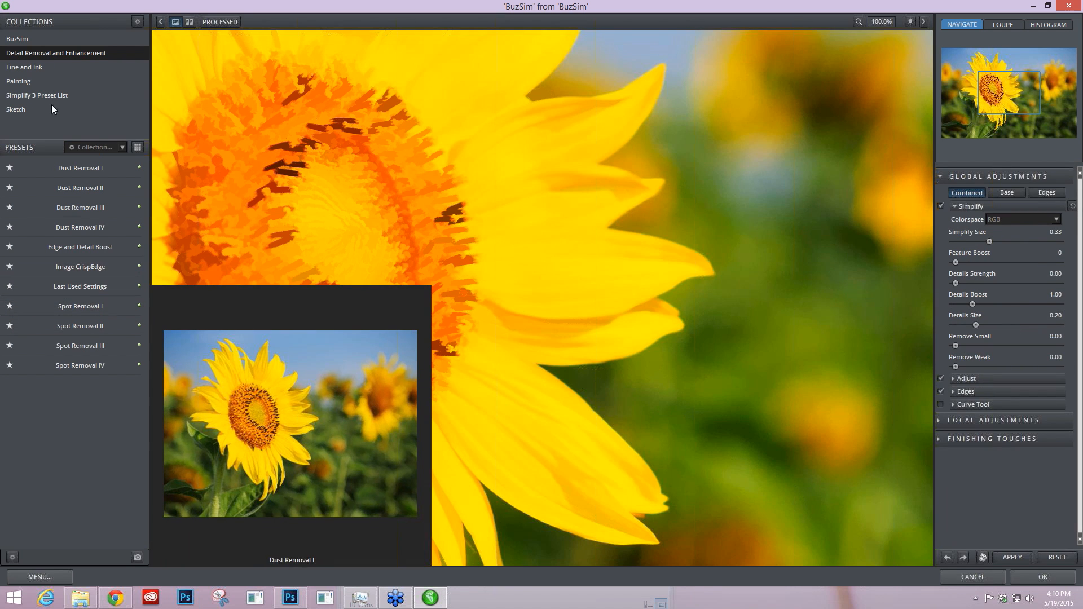
pyautogui.click(34, 69)
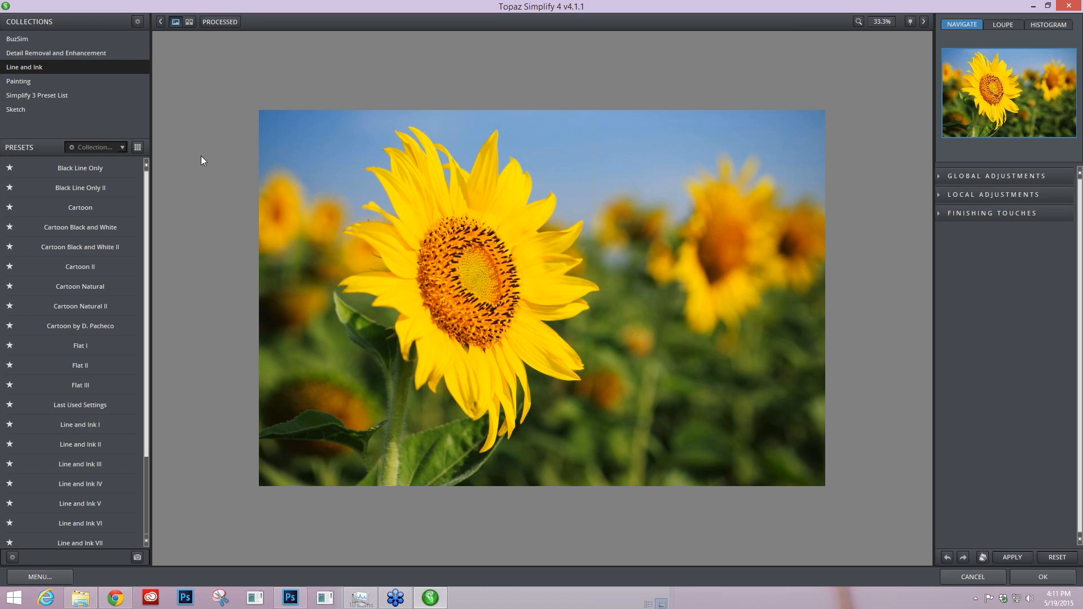
pyautogui.moveTo(109, 169)
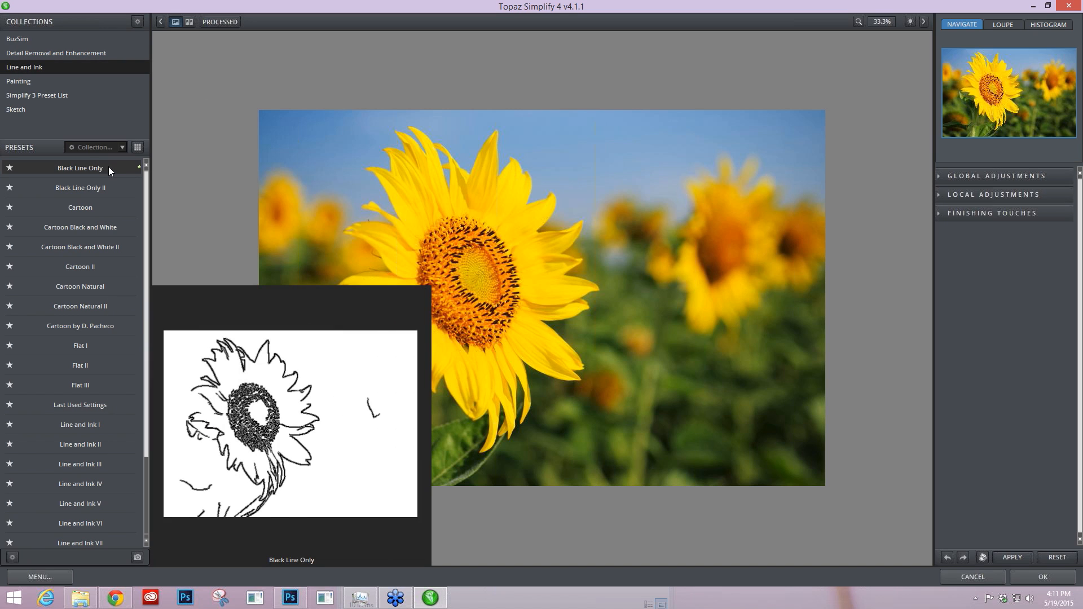
pyautogui.click(109, 167)
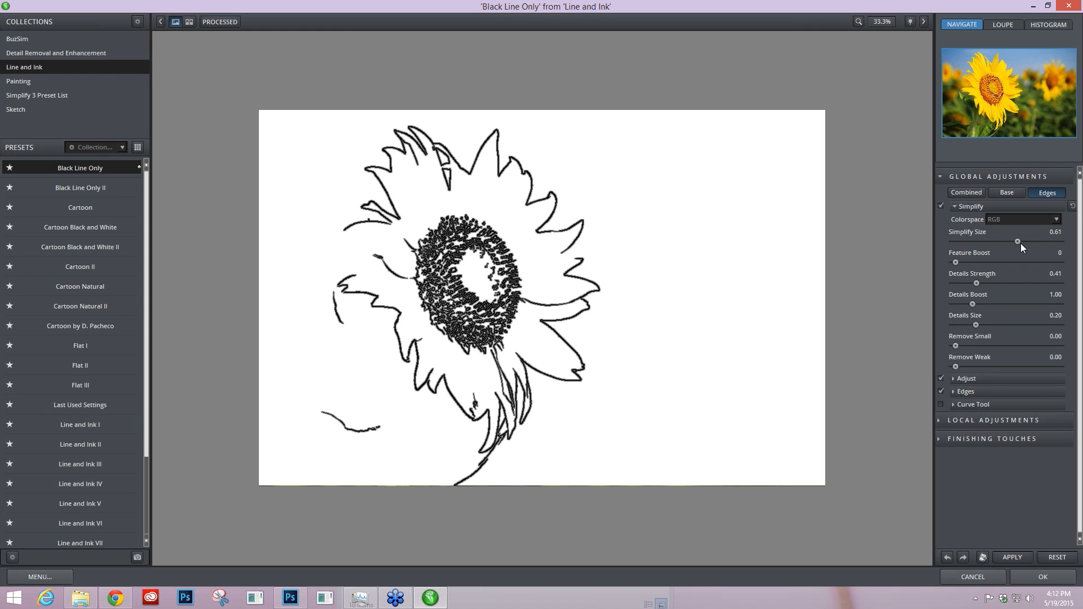
# In the Edges settings, set Simplify Edge to 0.00, Reduce Small to 0.39 and Reduce Weak to 24.04, trying Reduce Weak at 1.64 first.
pyautogui.click(960, 393)
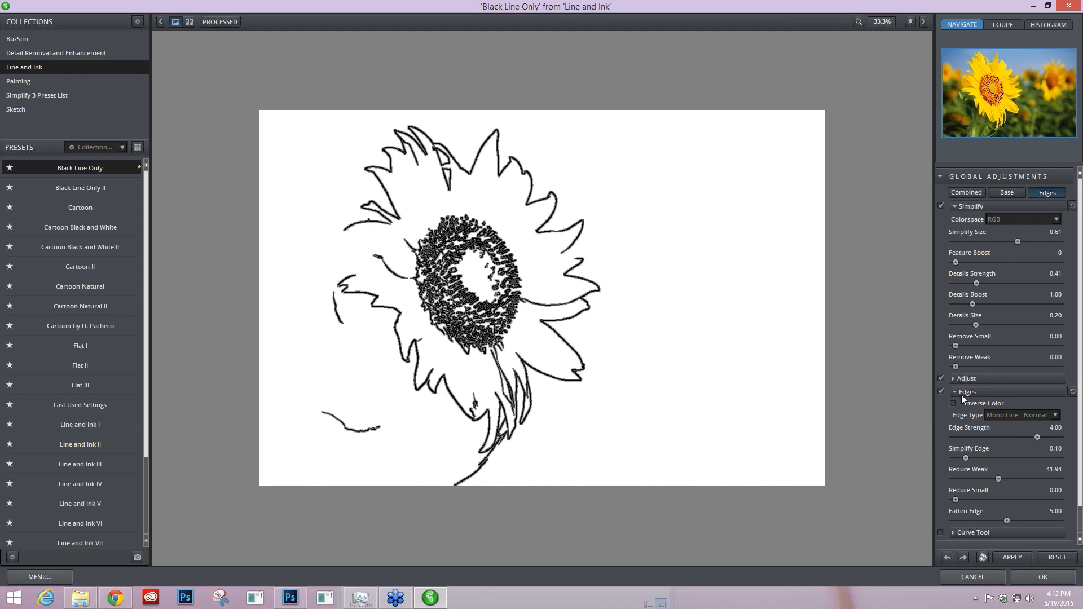
pyautogui.moveTo(967, 457); pyautogui.dragTo(937, 459)
pyautogui.moveTo(998, 479); pyautogui.dragTo(964, 478)
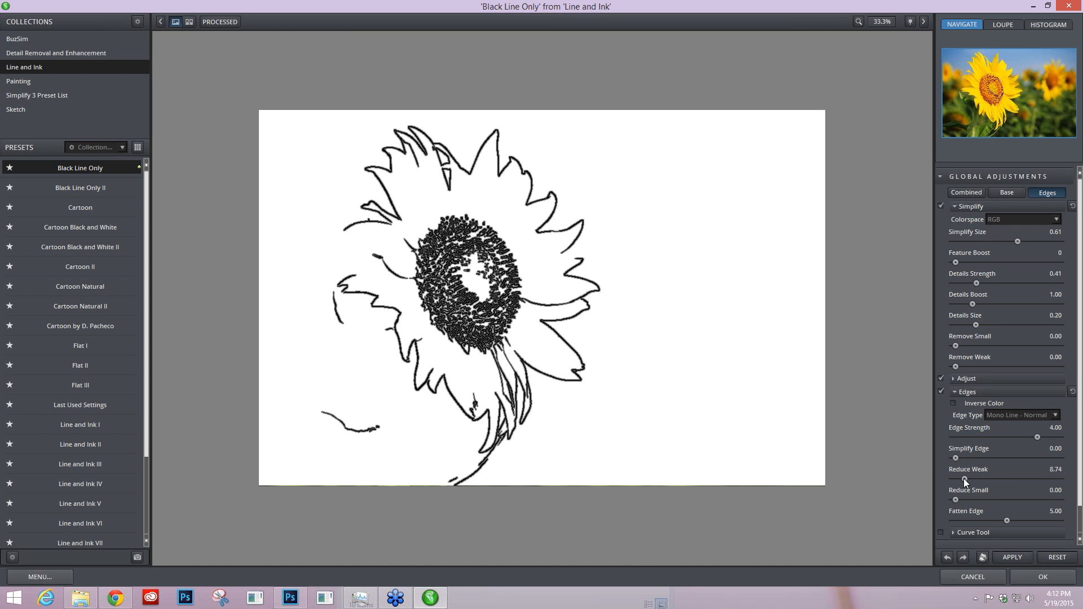
pyautogui.moveTo(964, 479); pyautogui.dragTo(957, 479)
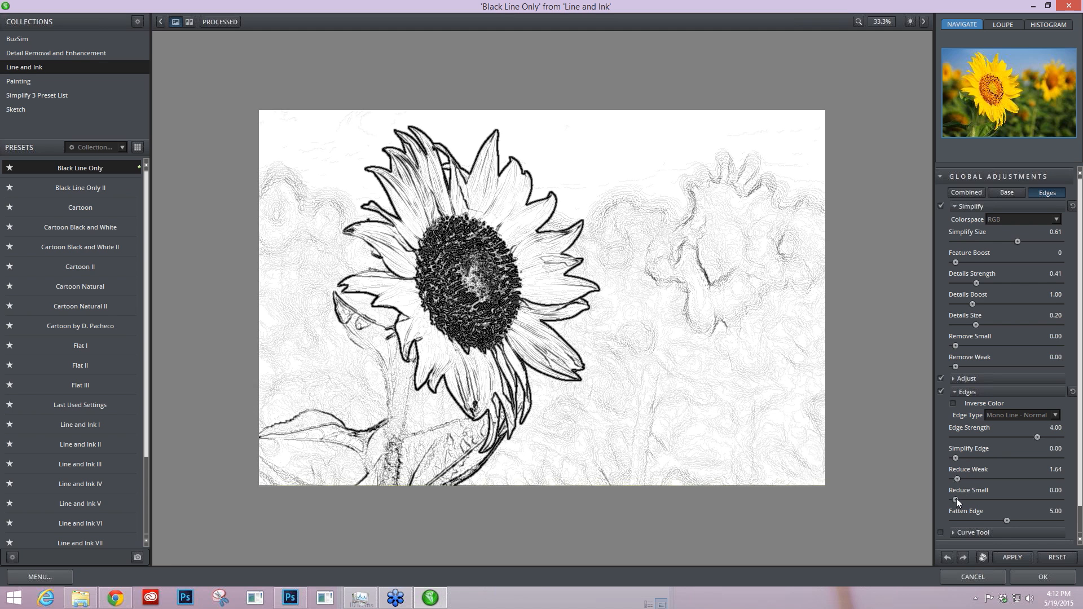
pyautogui.moveTo(972, 499)
pyautogui.mouseDown()
pyautogui.moveTo(996, 499)
pyautogui.moveTo(980, 479)
pyautogui.mouseUp()
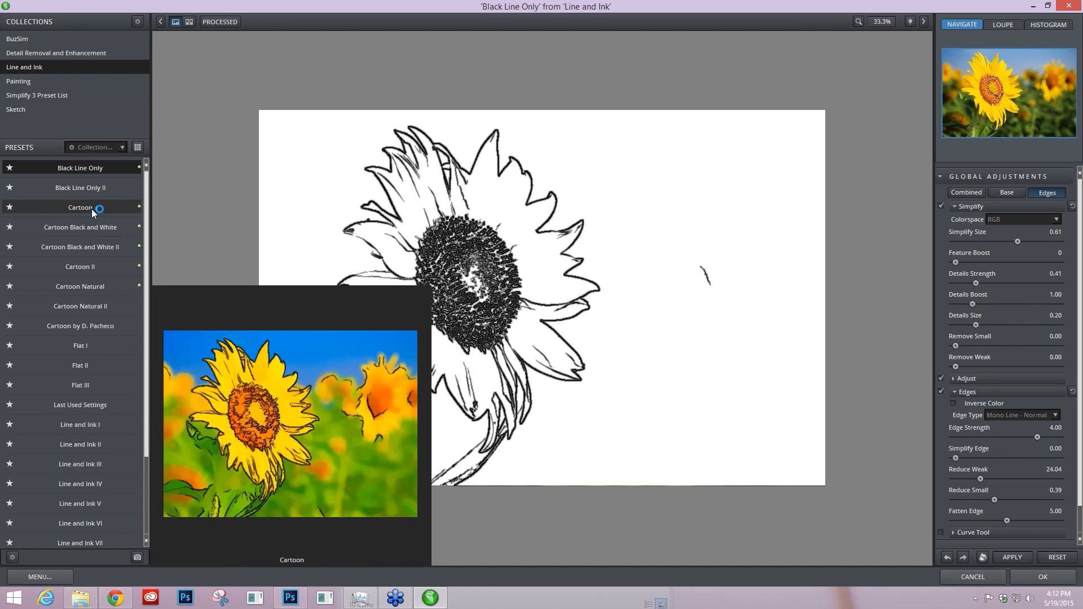
# Try the Cartoon preset from Line and Ink and the Oil Painting and Underpainting presets from the Painting collection.
pyautogui.click(95, 211)
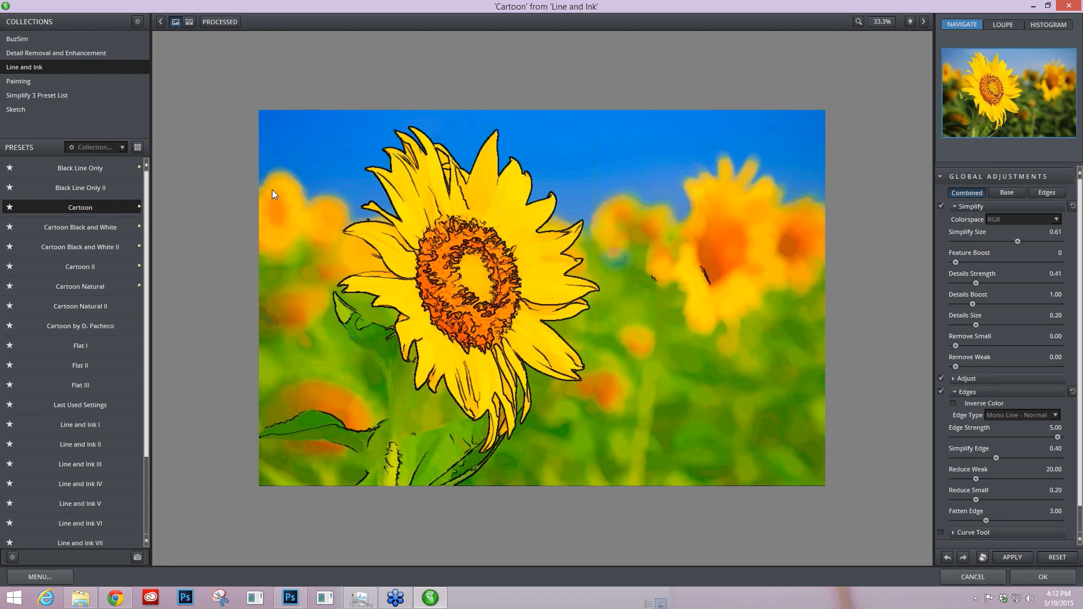
pyautogui.click(60, 83)
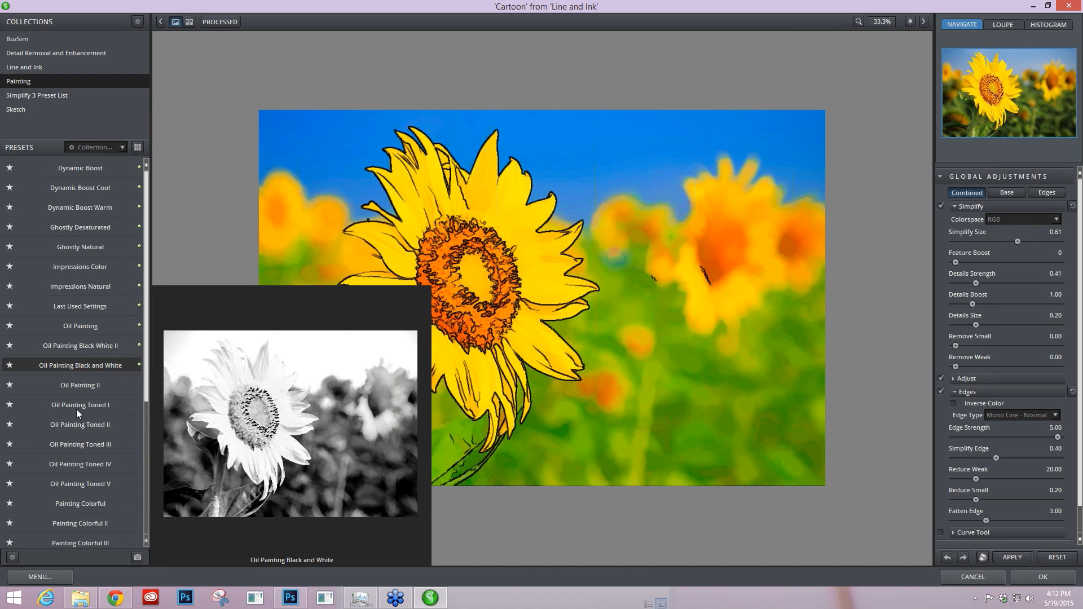
pyautogui.click(89, 326)
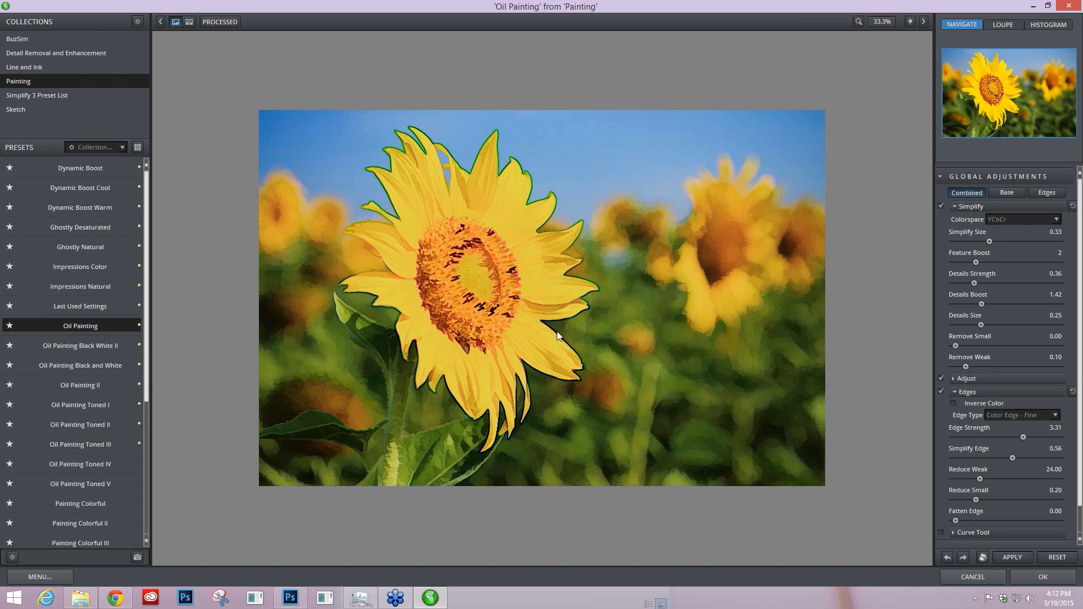
pyautogui.scroll(-4, 79, 394)
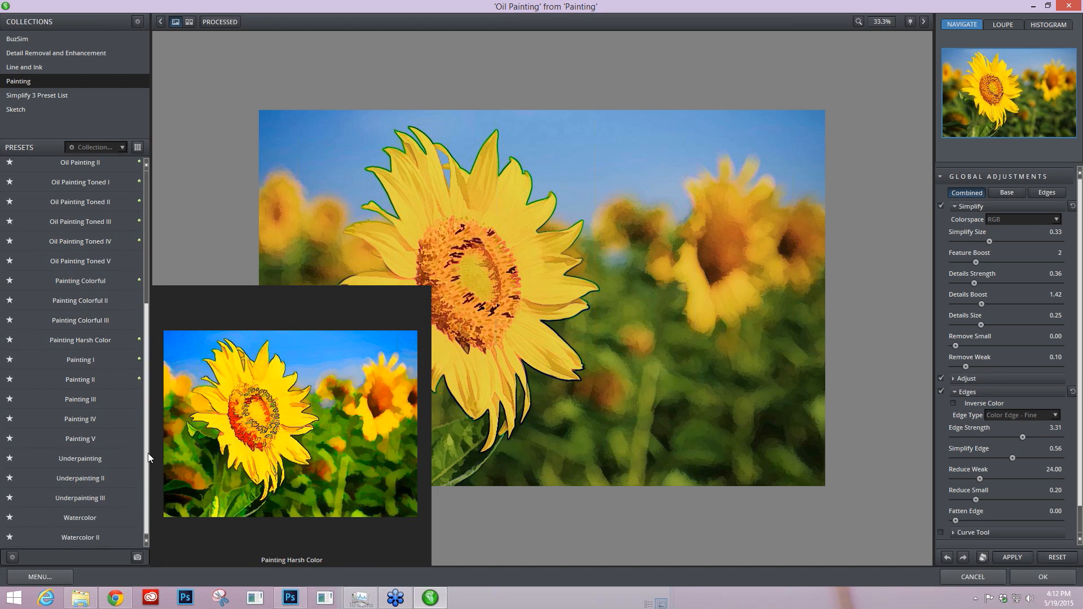
pyautogui.click(89, 459)
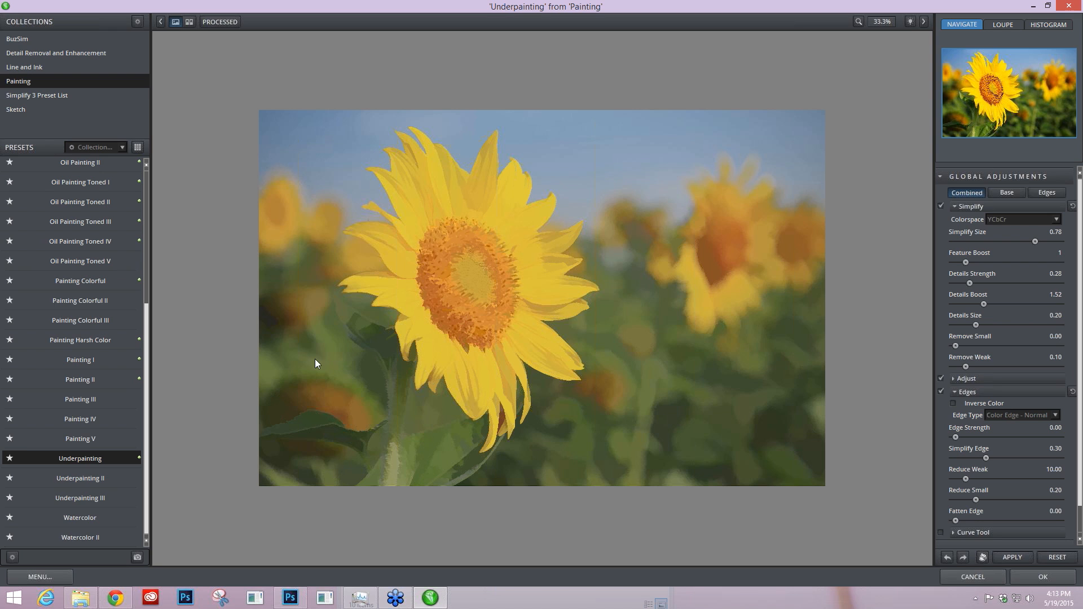
# Switch to the Simplify 3 Preset List and set the global Simplify Size to 0.21 and Edge Strength to 1.64.
pyautogui.moveTo(145, 317); pyautogui.dragTo(118, 150)
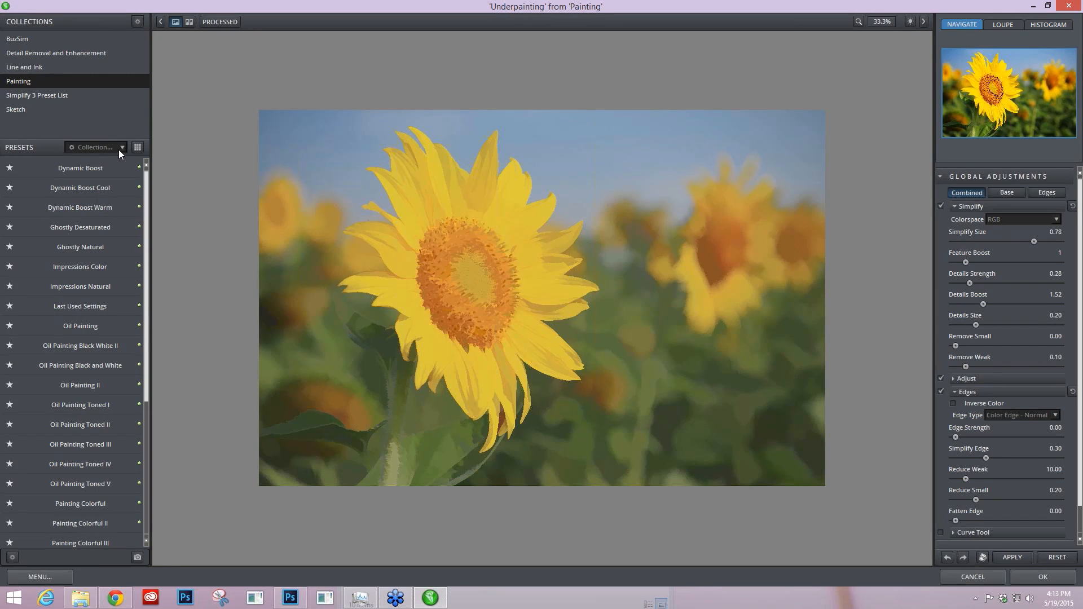
pyautogui.click(66, 96)
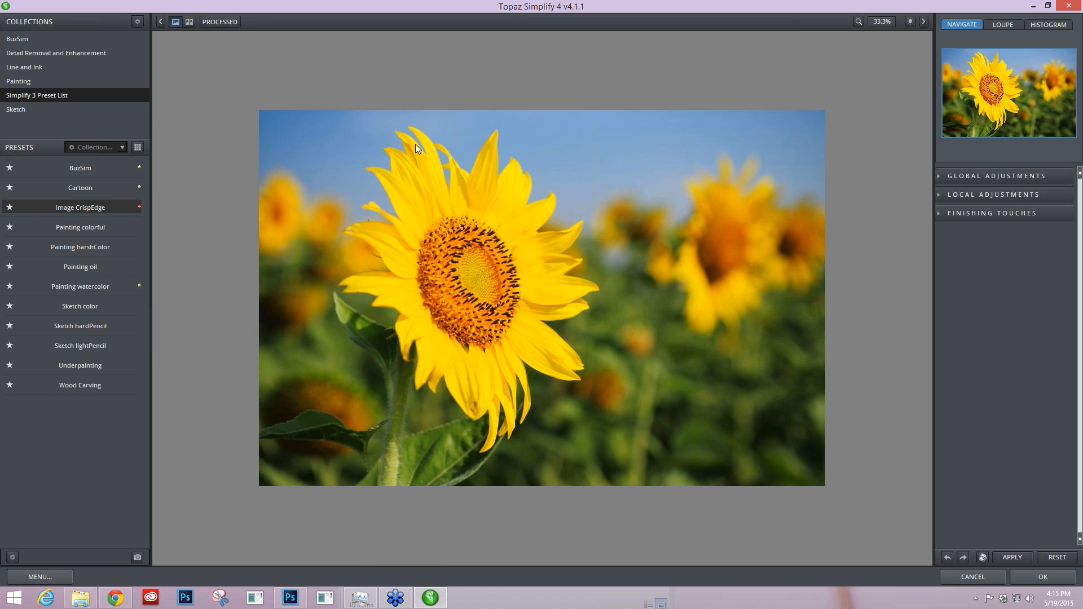
pyautogui.click(942, 176)
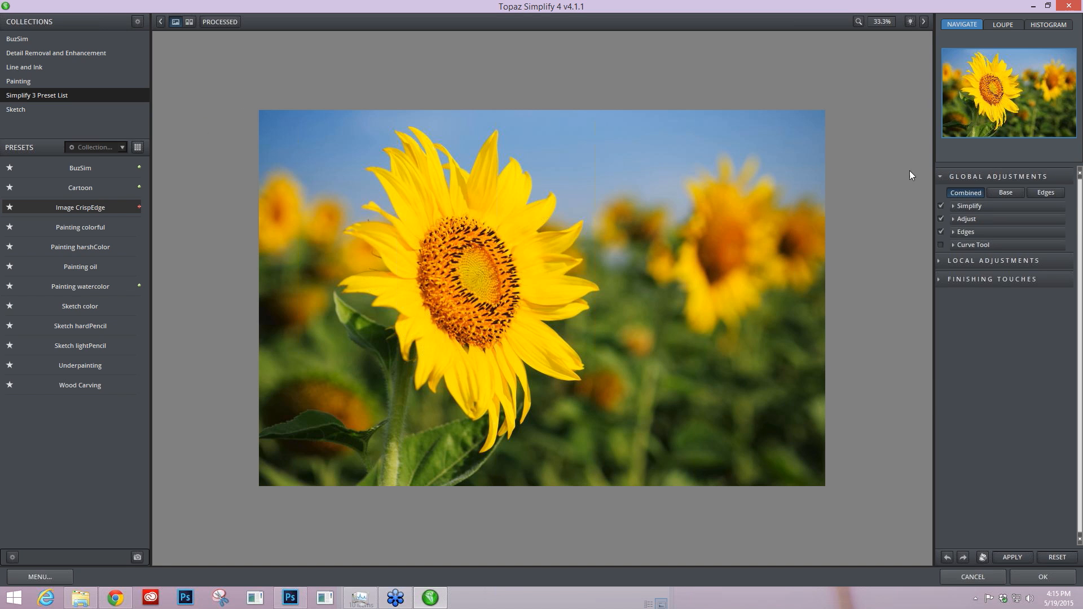
pyautogui.click(969, 206)
pyautogui.moveTo(968, 241); pyautogui.dragTo(976, 242)
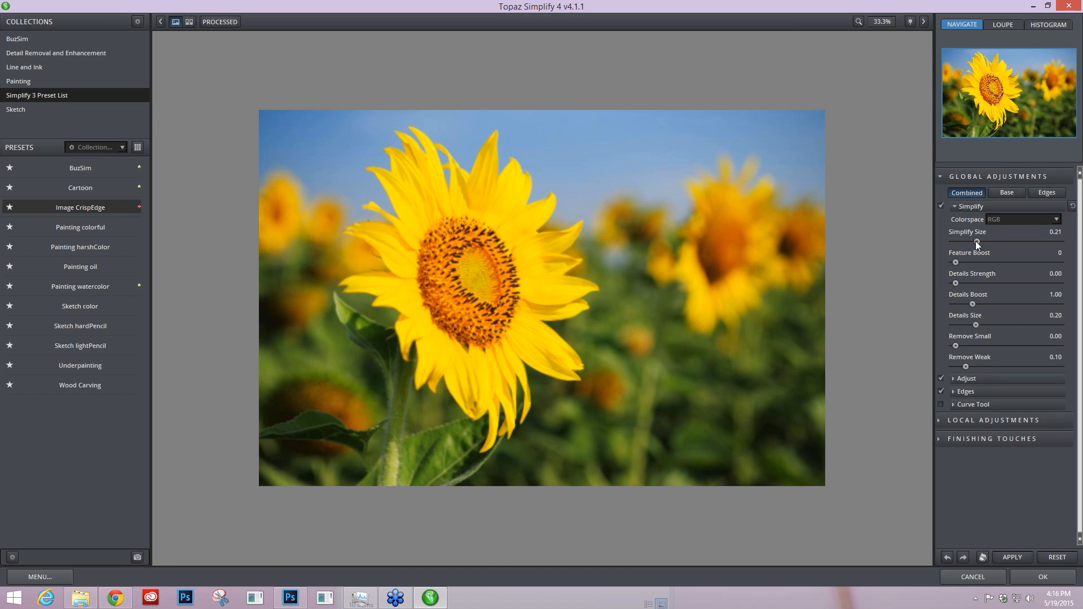
pyautogui.click(959, 391)
pyautogui.moveTo(973, 437); pyautogui.dragTo(987, 438)
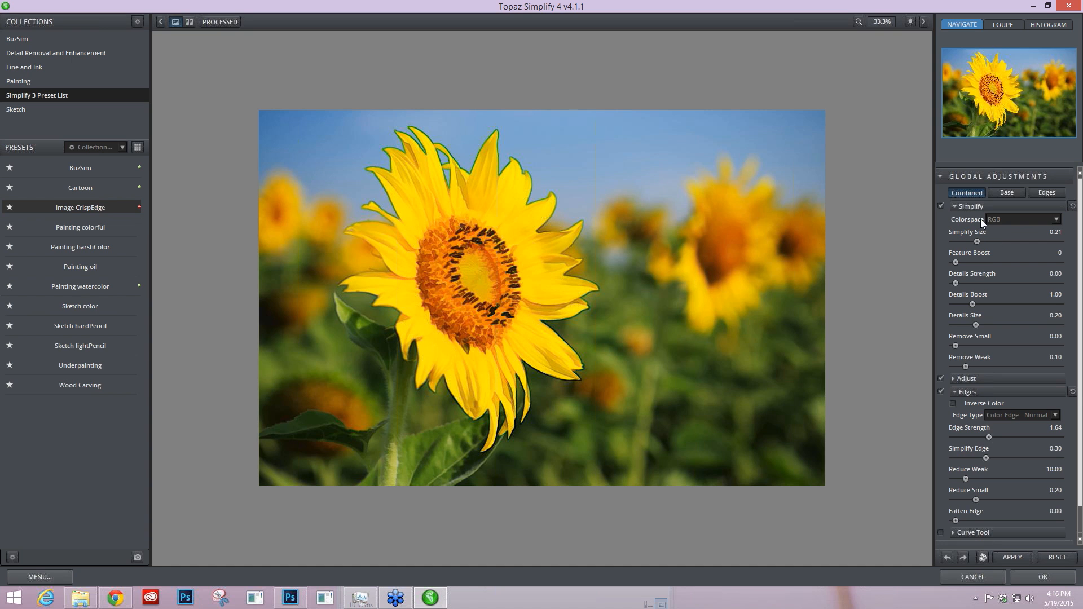
# Compare the Base, Edges and Combined views of the sunflower and inspect its center at 100% zoom.
pyautogui.click(1006, 192)
pyautogui.click(1045, 194)
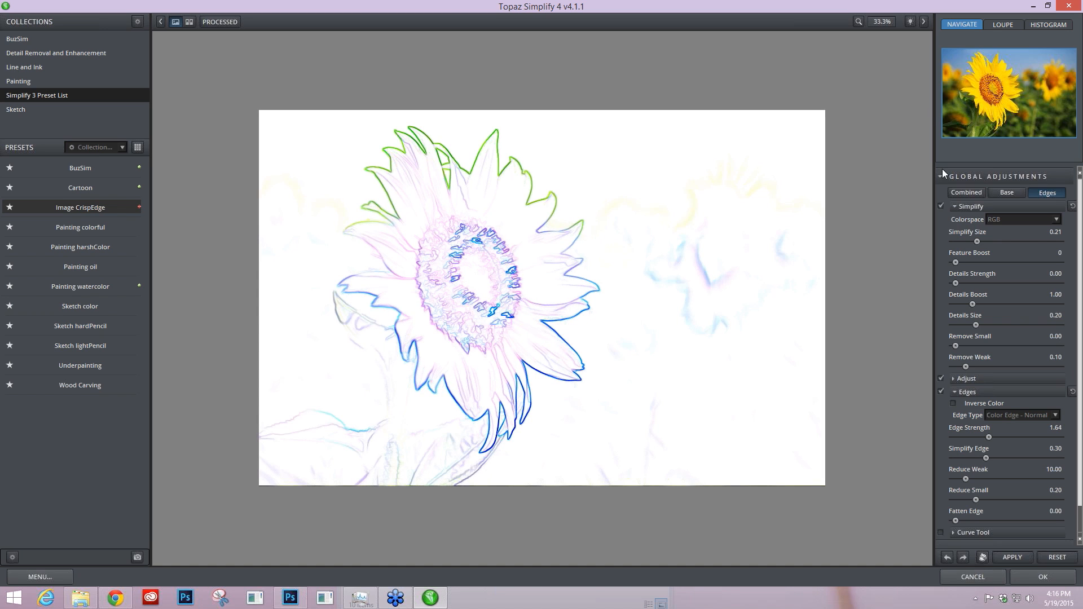
pyautogui.click(968, 191)
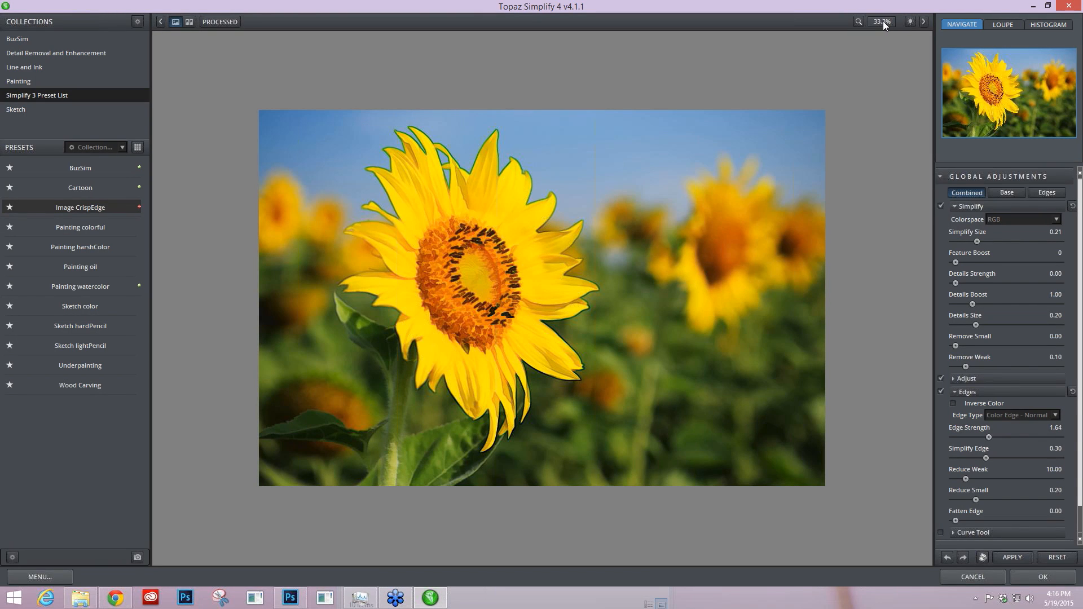
pyautogui.click(880, 23)
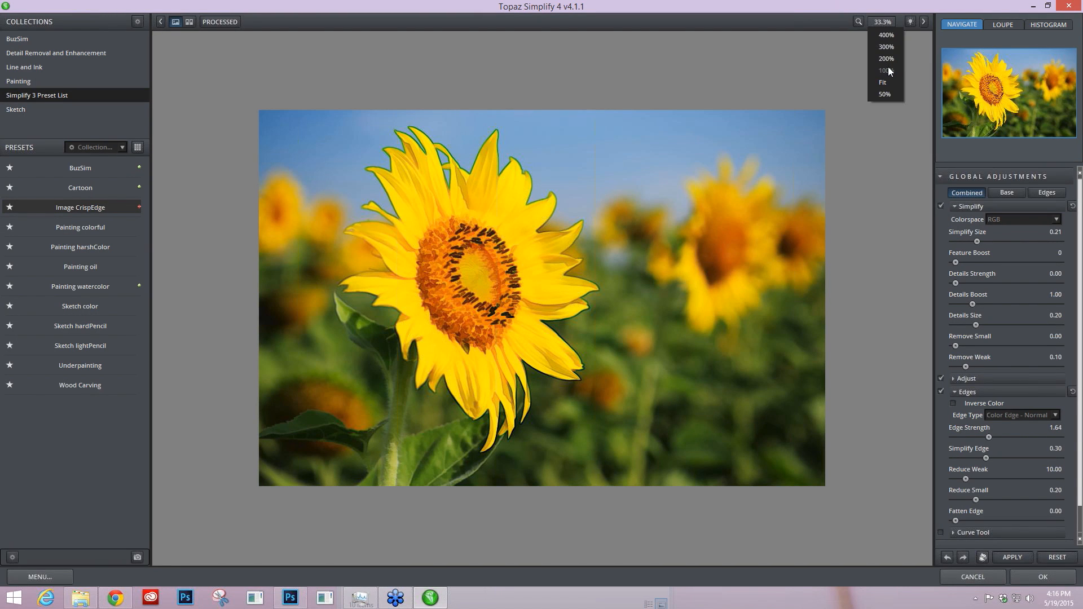
pyautogui.click(889, 70)
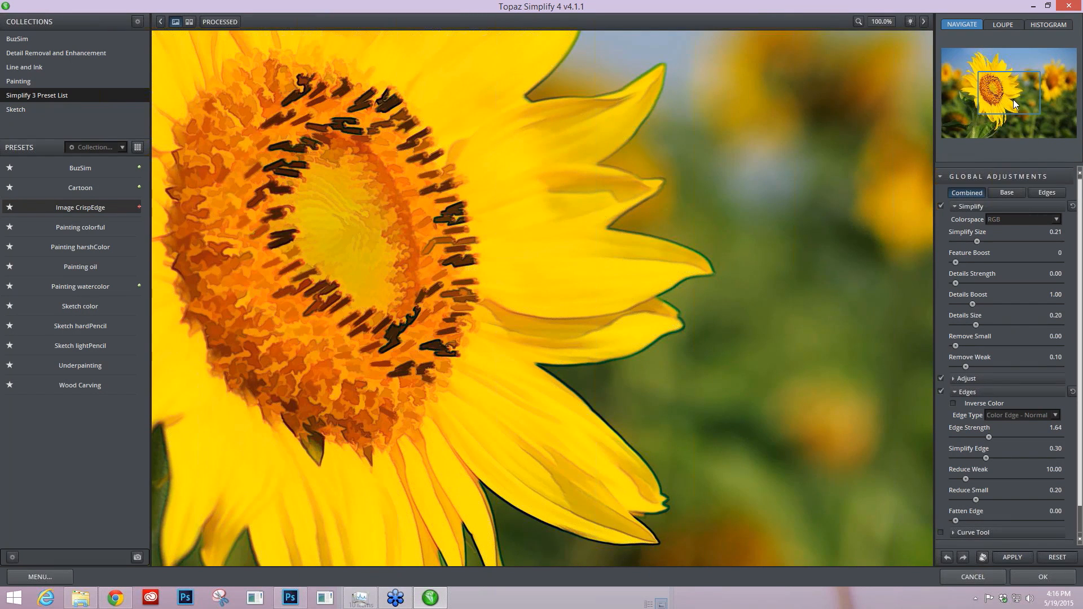
pyautogui.moveTo(1014, 99); pyautogui.dragTo(1004, 95)
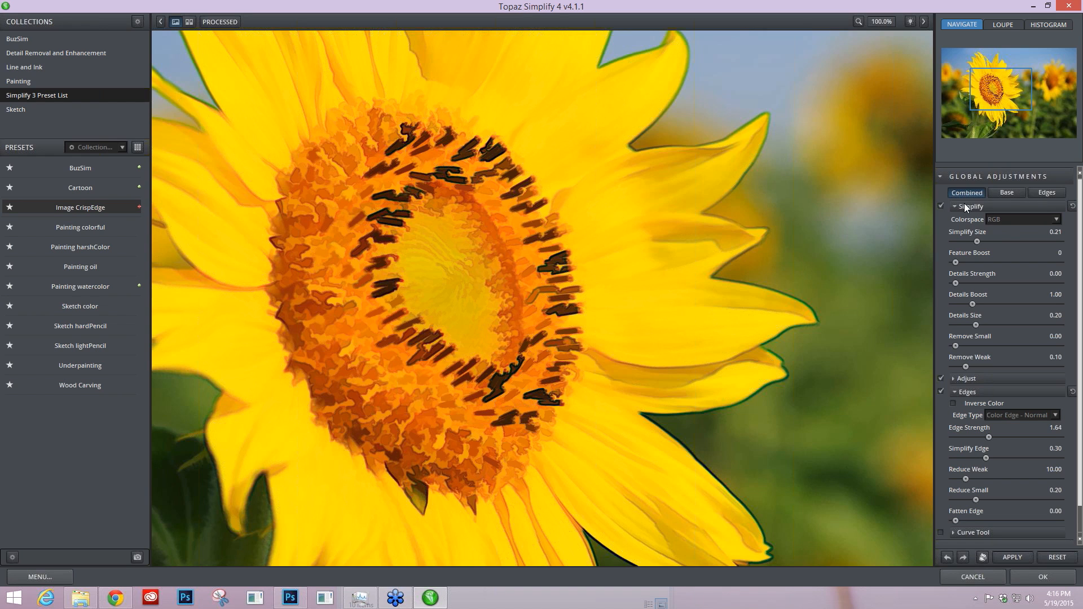
pyautogui.moveTo(955, 209)
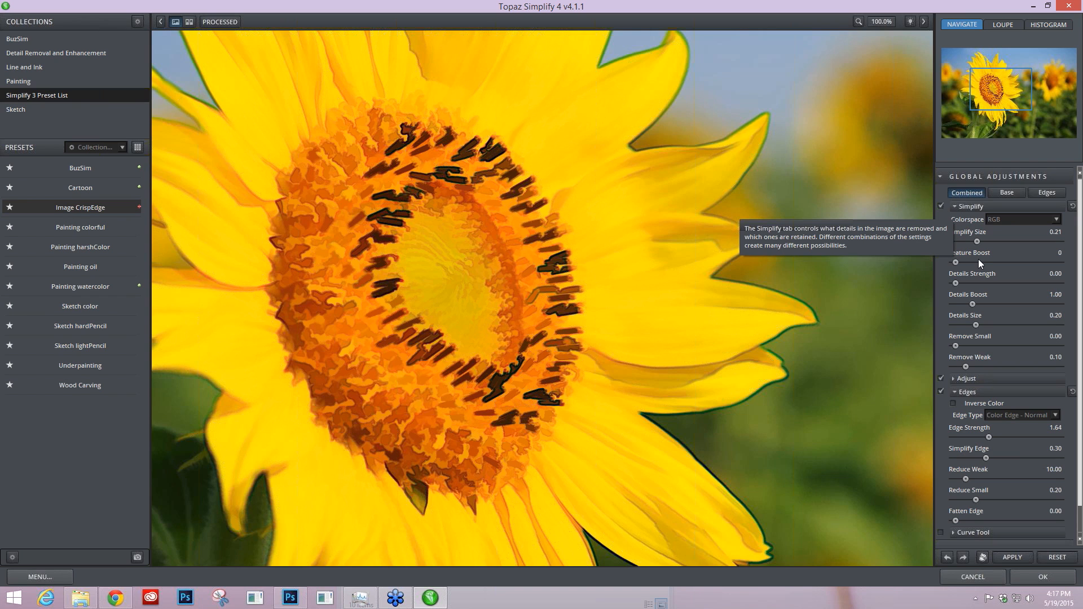
# Reset all adjustments and display only the edges of the image.
pyautogui.click(1059, 558)
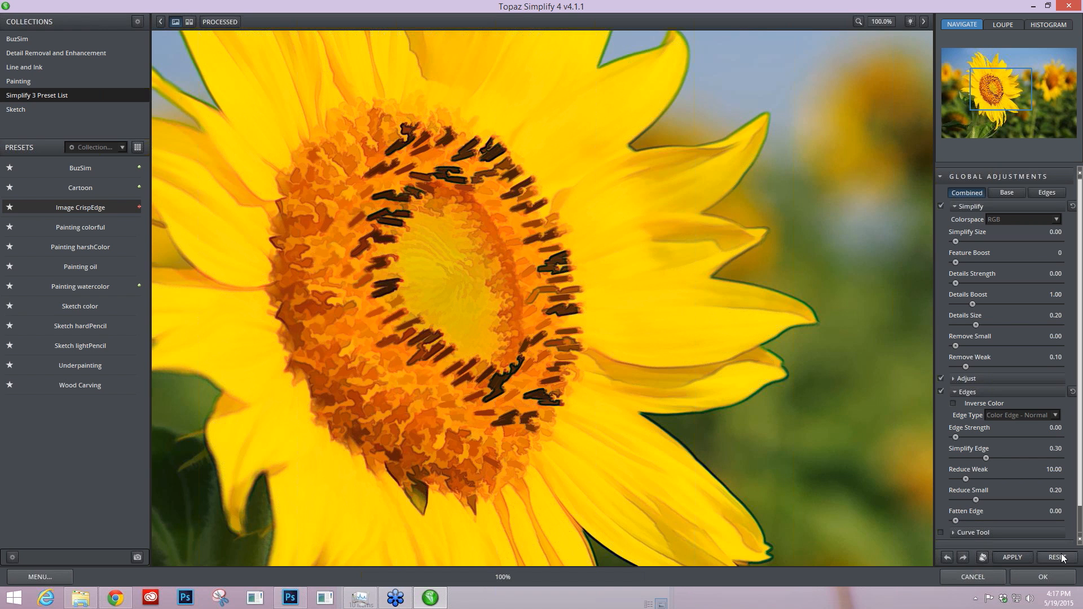
pyautogui.click(1059, 558)
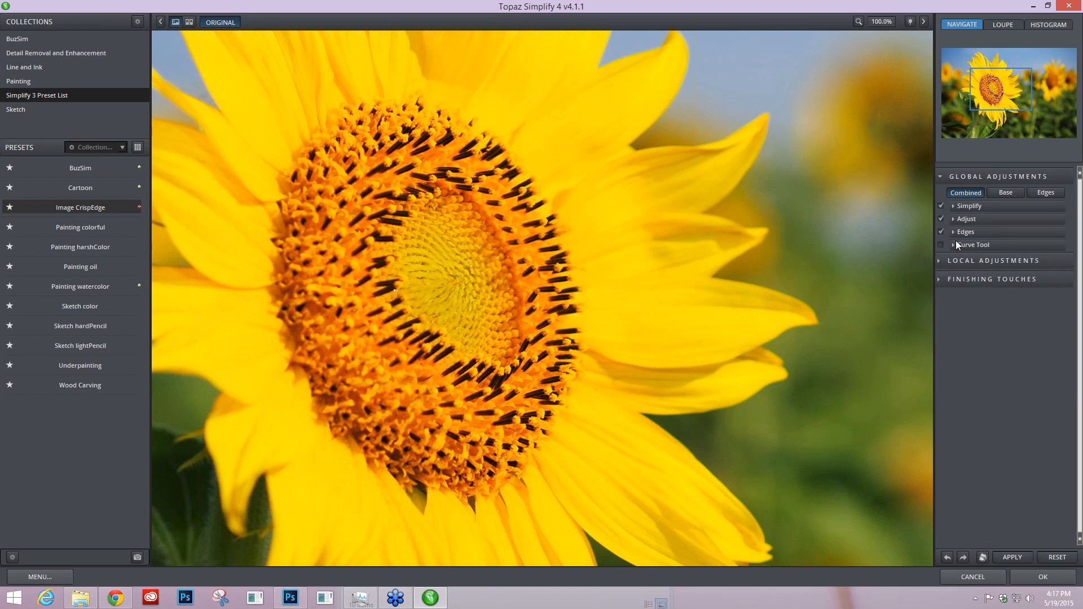
pyautogui.click(1045, 193)
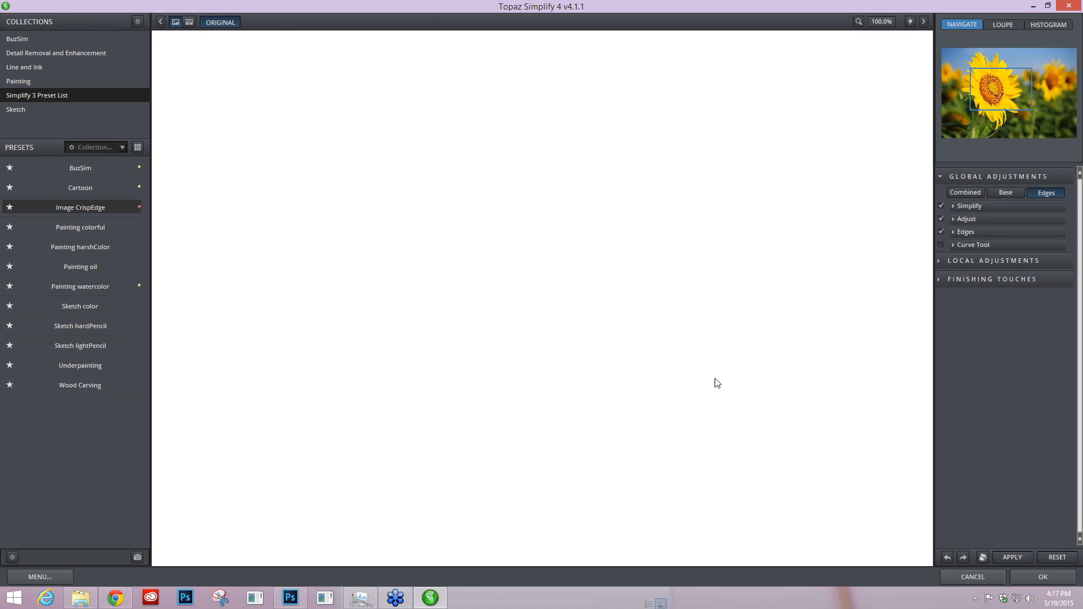
# Raise the Edge Strength to 5.00 and change the Edge Type to Mono Edge - Normal.
pyautogui.click(953, 232)
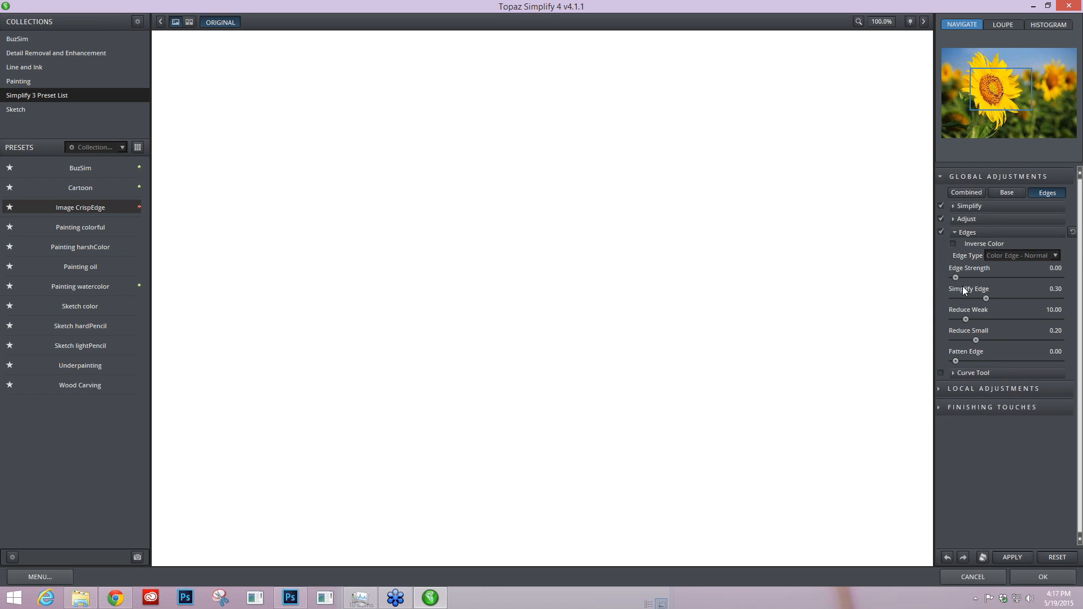
pyautogui.moveTo(956, 278); pyautogui.dragTo(990, 277)
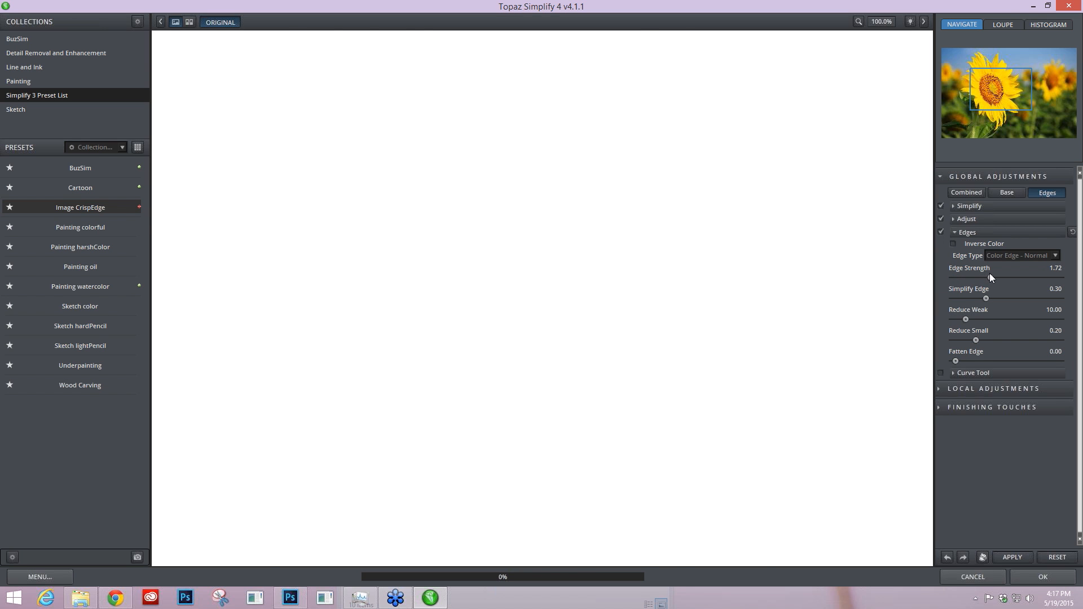
pyautogui.moveTo(1010, 275); pyautogui.dragTo(1030, 276)
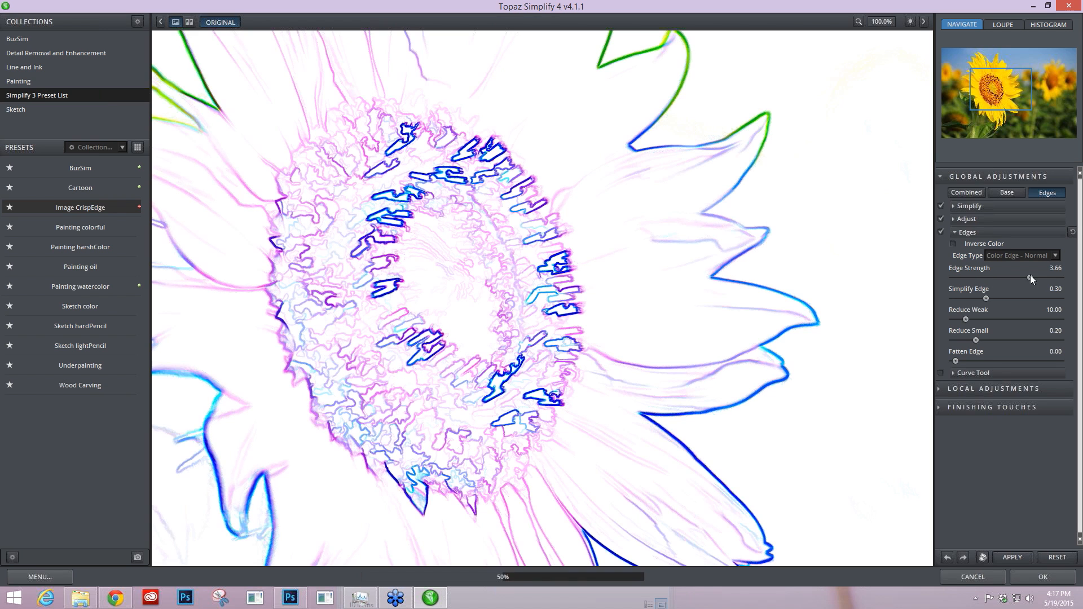
pyautogui.click(883, 23)
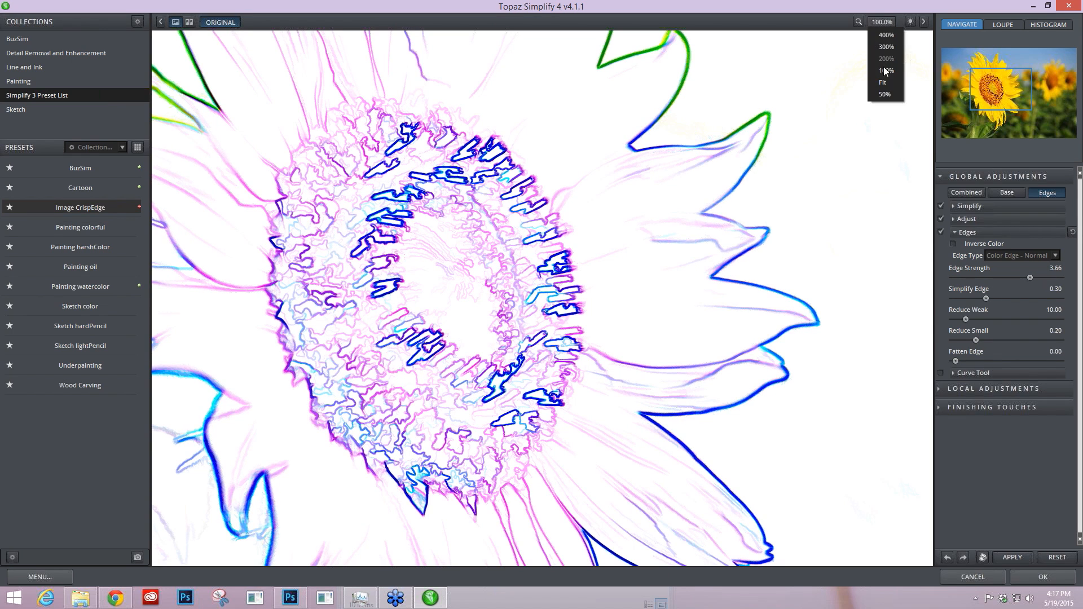
pyautogui.click(885, 92)
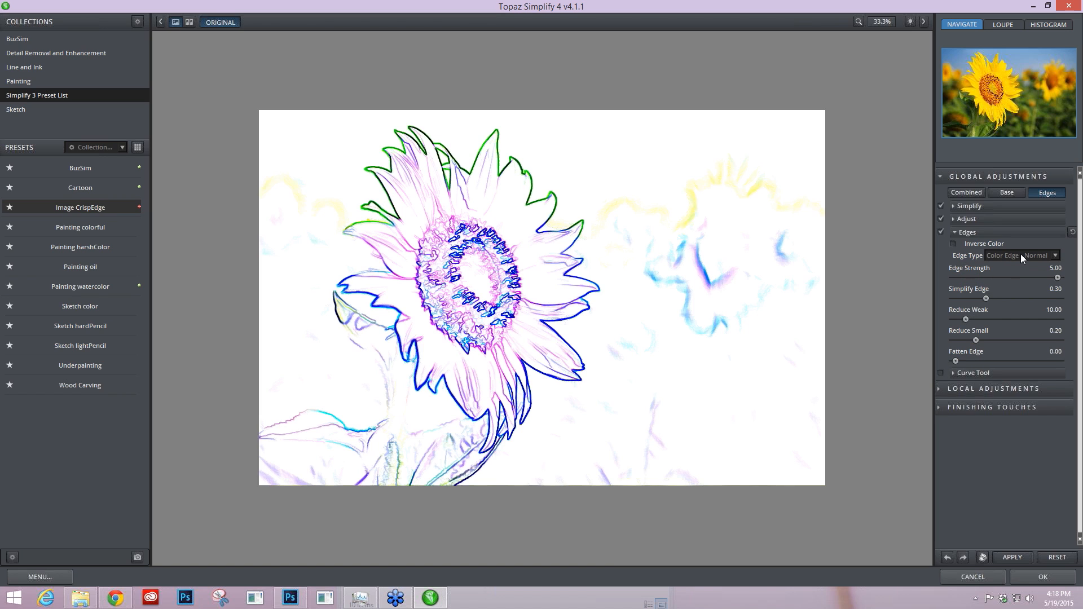
pyautogui.click(1054, 257)
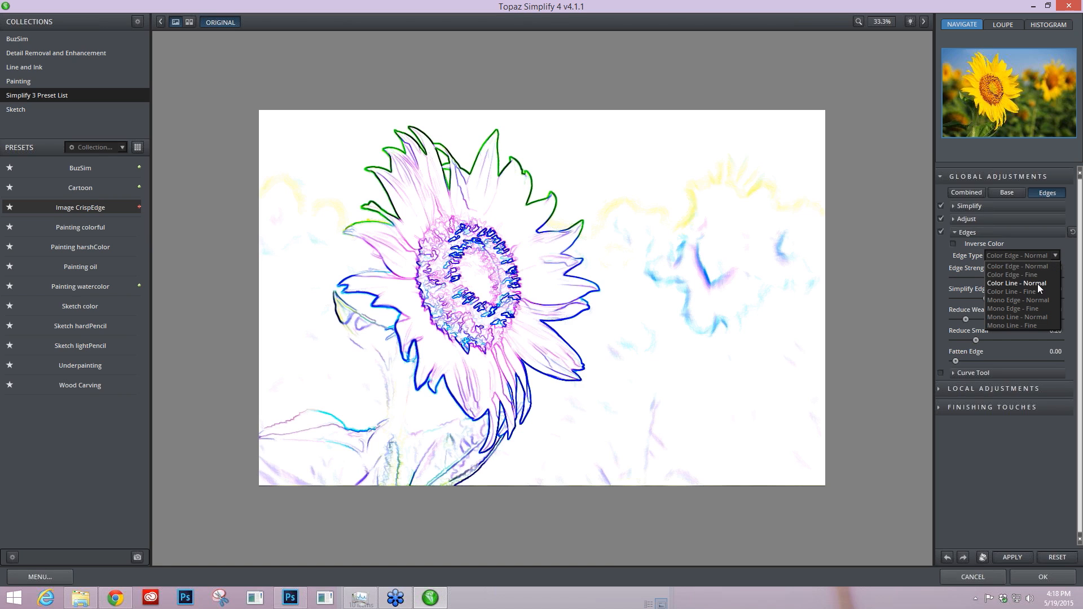
pyautogui.click(1033, 301)
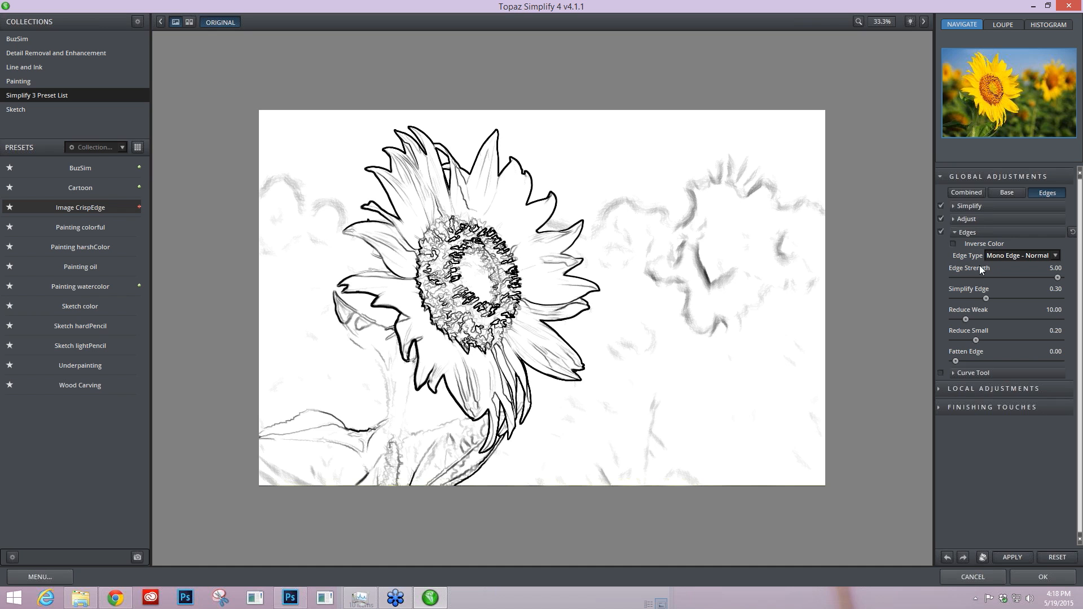
# Enable Inverse Color for the edges and change the Edge Type to Color Edge - Normal.
pyautogui.click(953, 244)
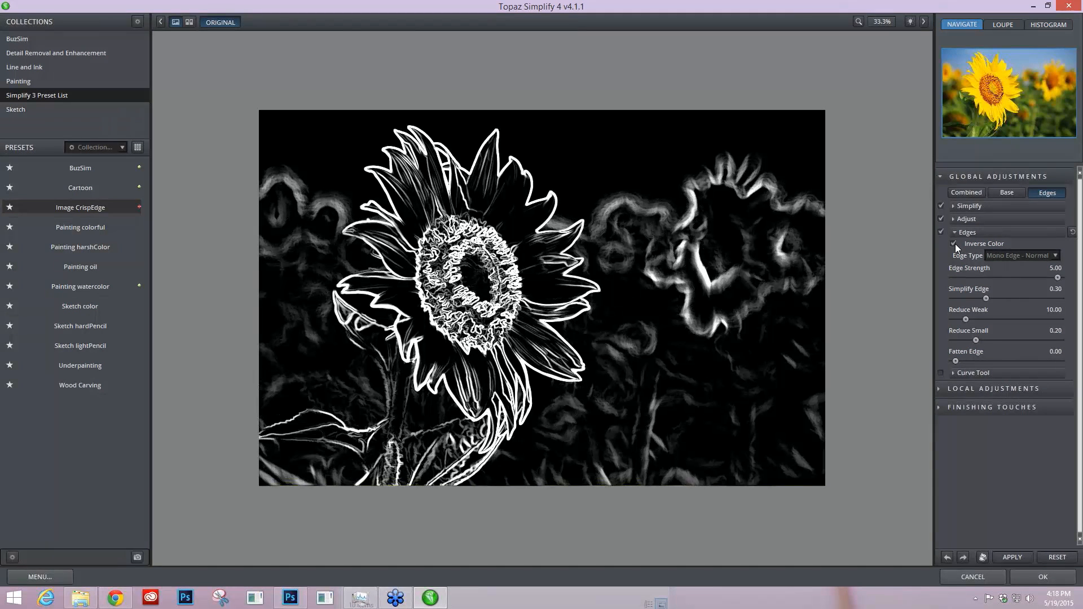
pyautogui.click(1053, 257)
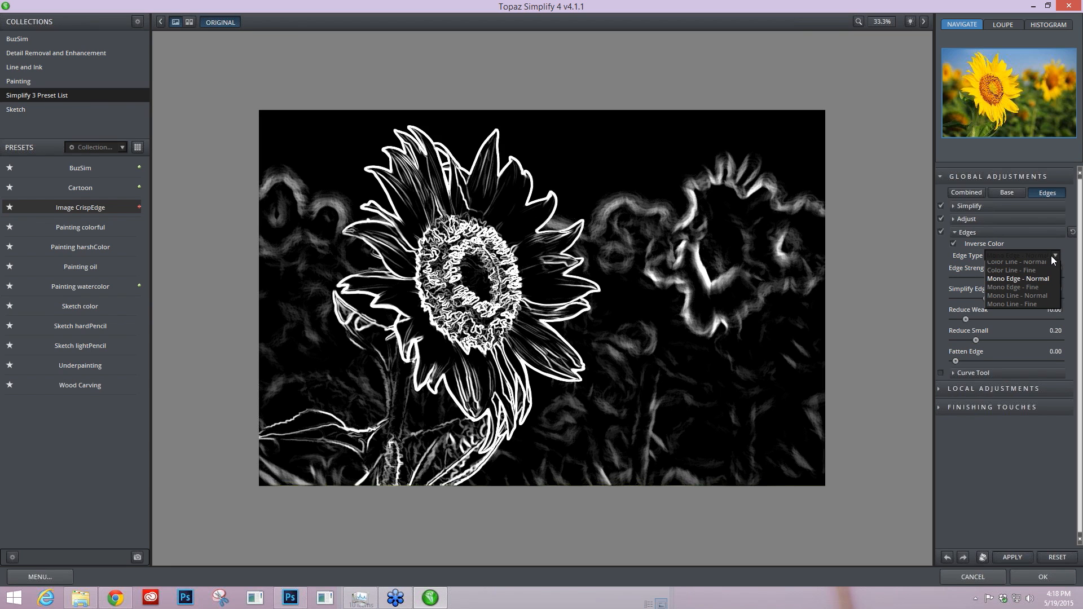
pyautogui.scroll(2, 1048, 259)
pyautogui.click(1044, 265)
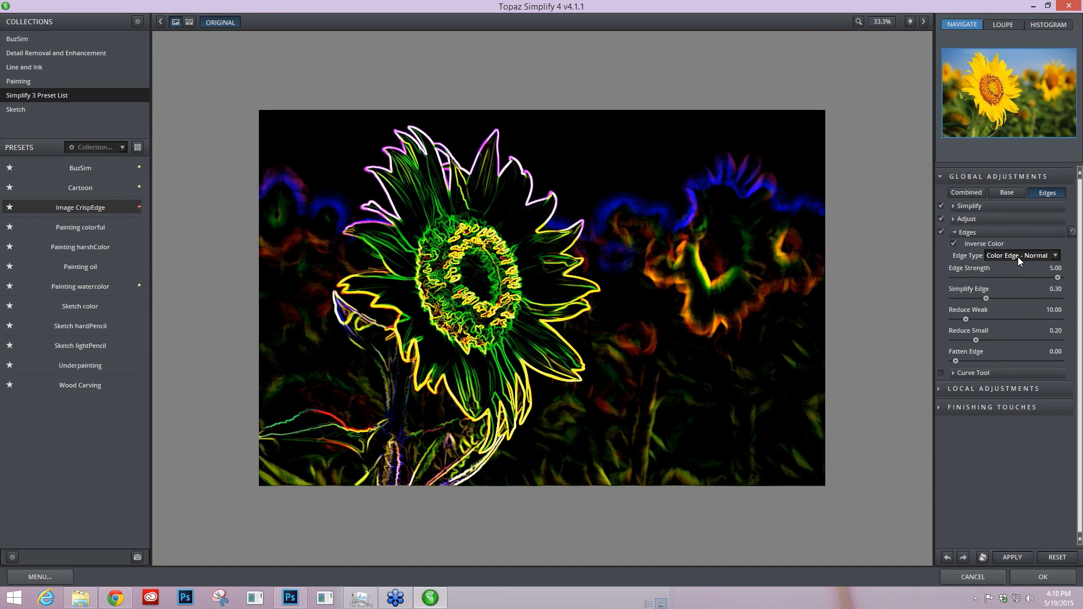
# Turn off Inverse Color and change the Edge Type back to Mono Edge - Normal.
pyautogui.click(956, 244)
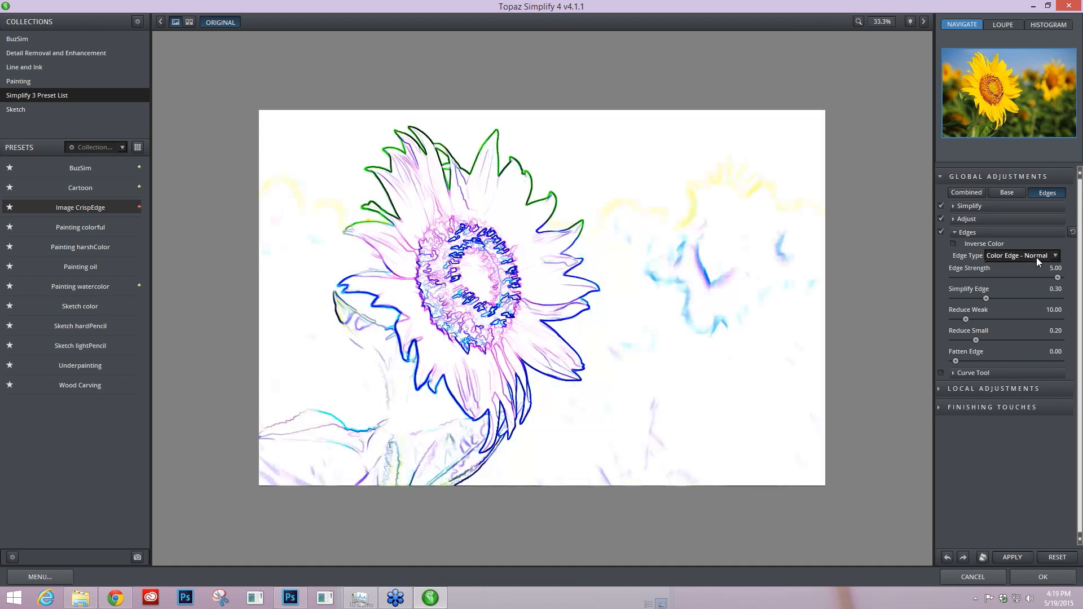
pyautogui.click(1037, 258)
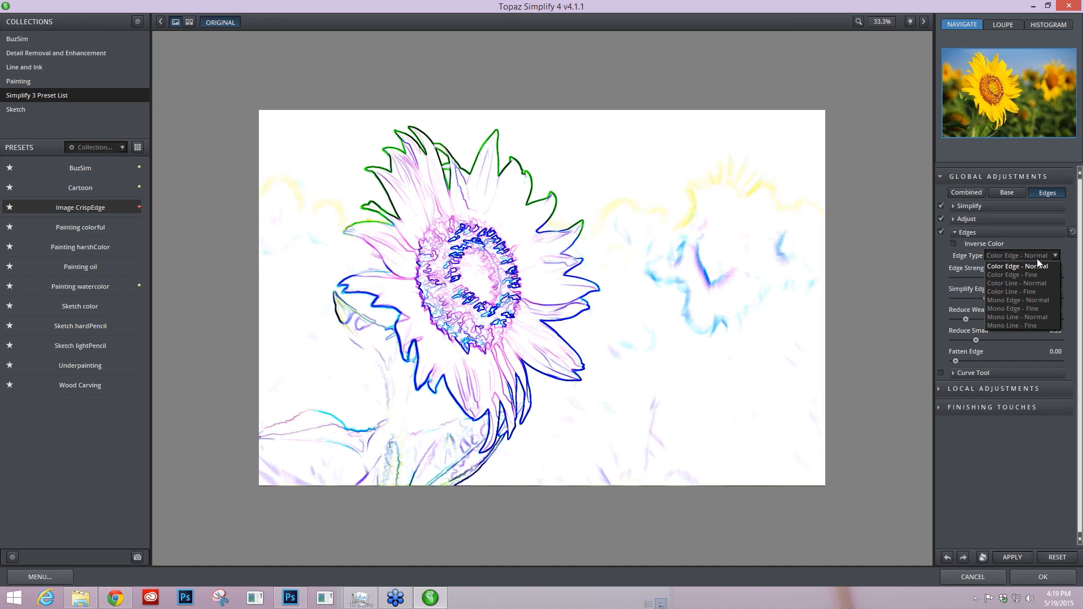
pyautogui.click(1037, 300)
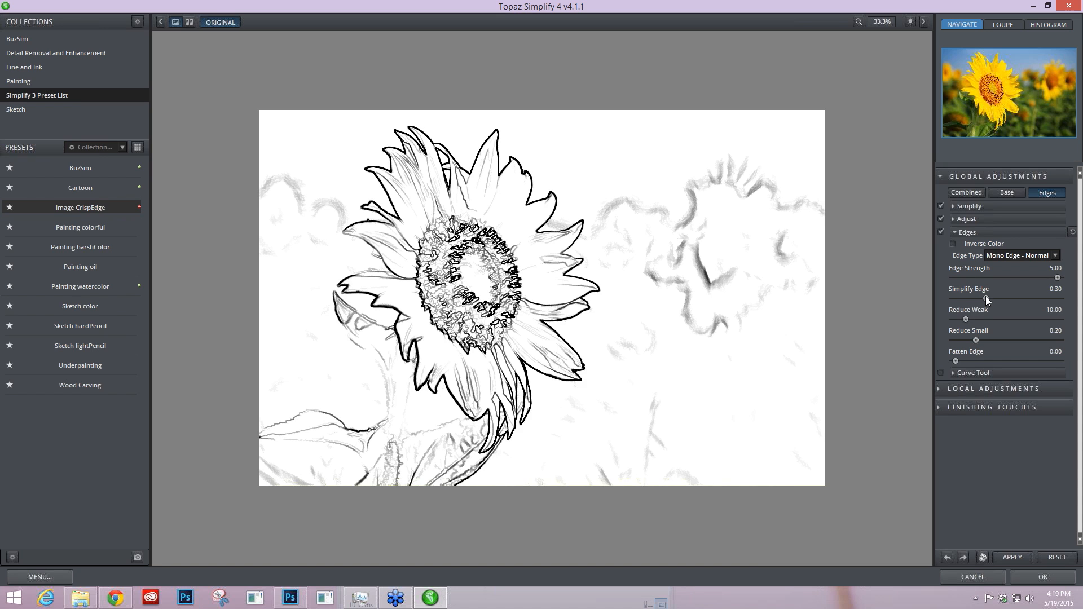
# Set Simplify Edge, Reduce Weak and Reduce Small to 0.00 and compare the edge drawing with the original photo.
pyautogui.moveTo(986, 299); pyautogui.dragTo(939, 300)
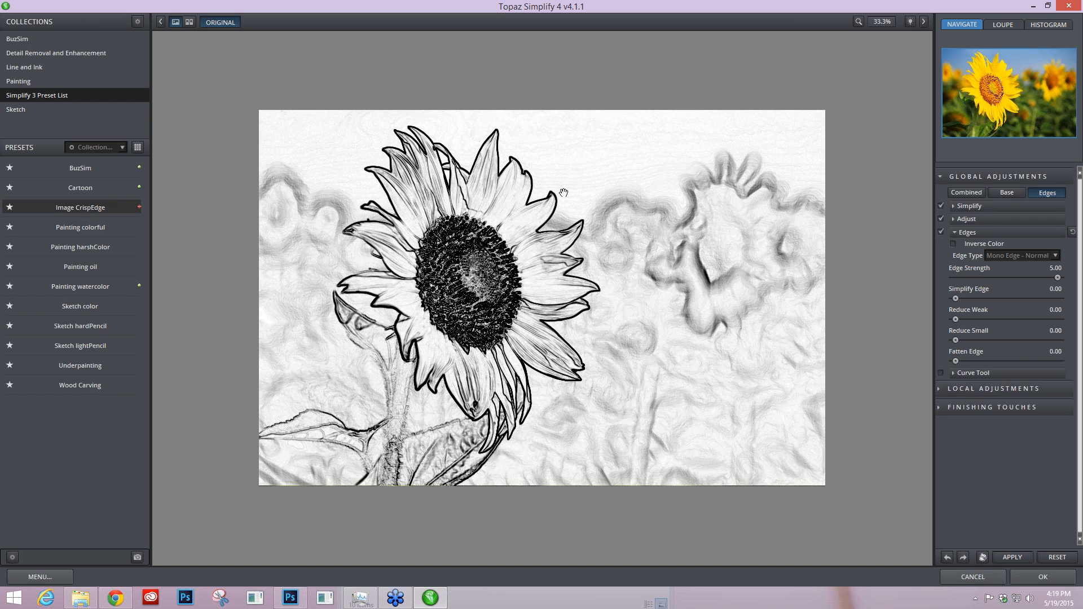
pyautogui.click(583, 183)
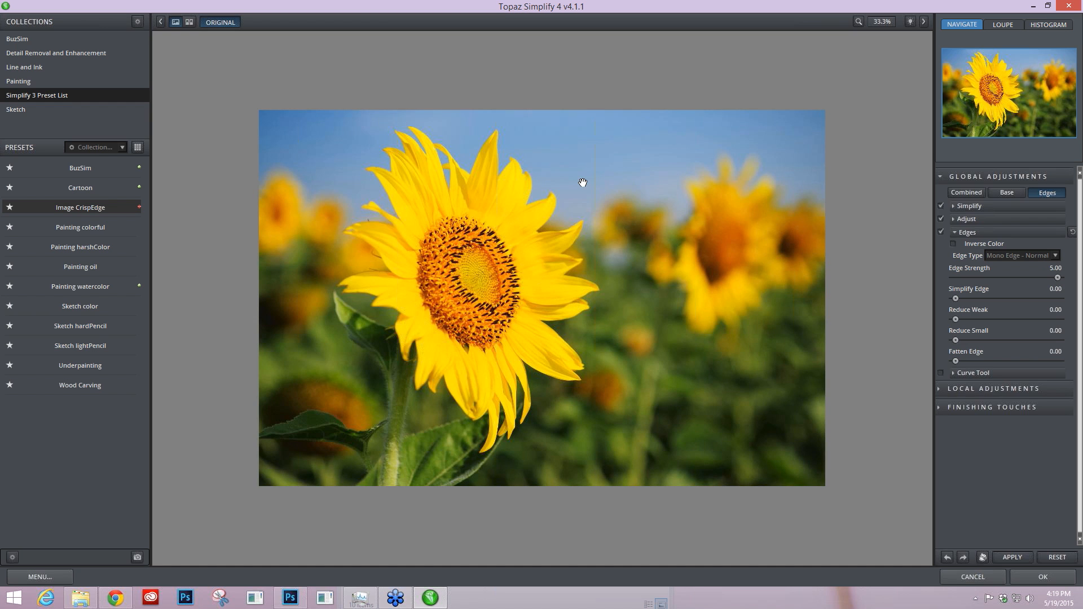
pyautogui.moveTo(583, 183); pyautogui.dragTo(624, 181)
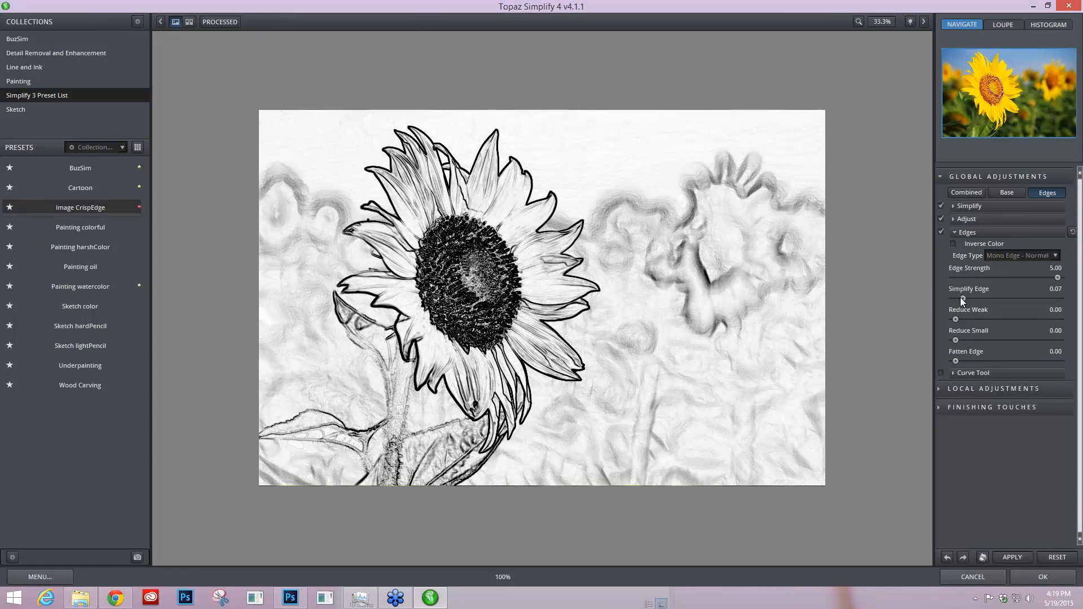
# Try different Simplify Edge strengths on the edge drawing and settle on 0.21.
pyautogui.moveTo(961, 299); pyautogui.dragTo(981, 299)
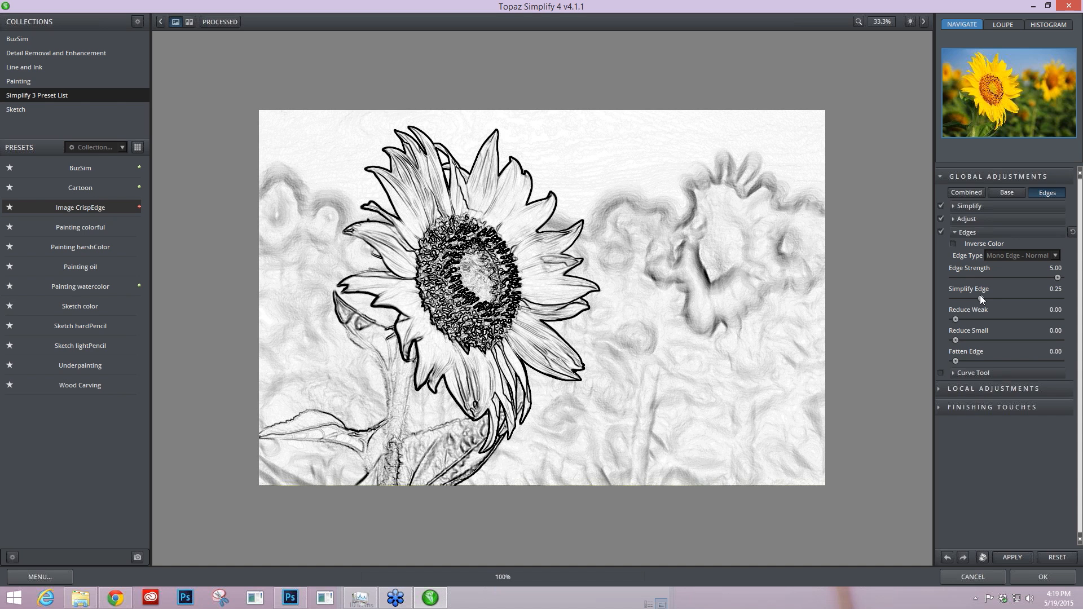
pyautogui.moveTo(980, 299); pyautogui.dragTo(986, 298)
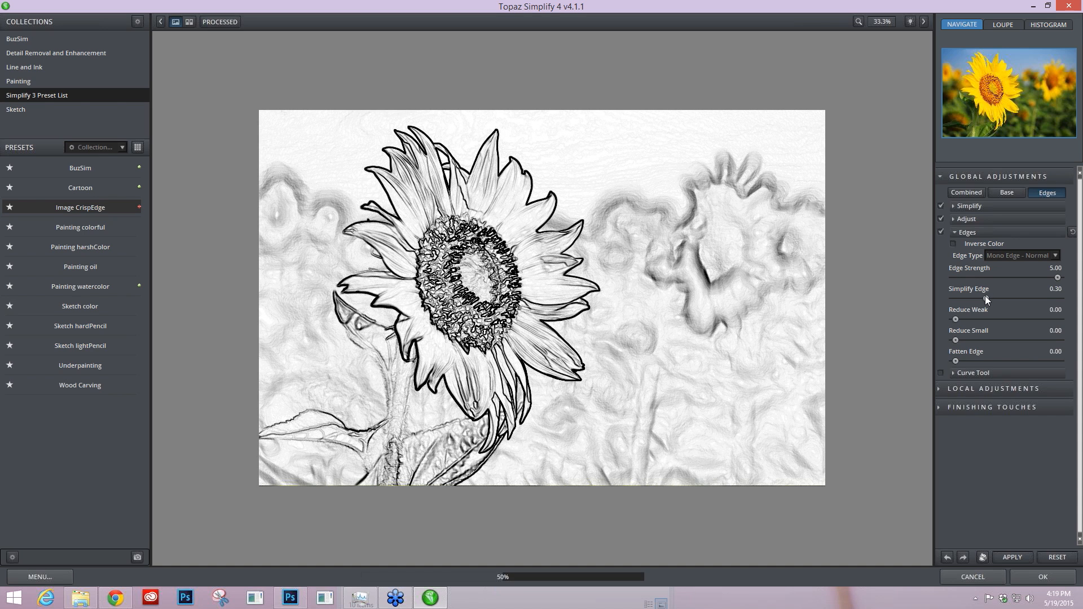
pyautogui.moveTo(986, 298); pyautogui.dragTo(977, 299)
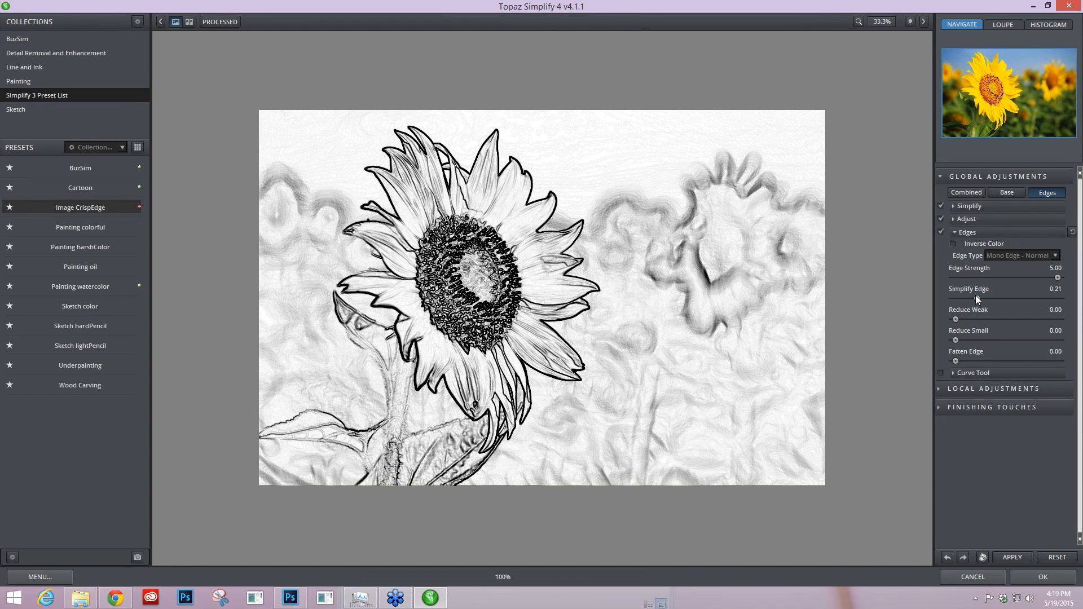
# Try out Reduce Weak but leave it at 0.00, and set Reduce Small to 0.08 after testing higher amounts.
pyautogui.moveTo(957, 320); pyautogui.dragTo(985, 318)
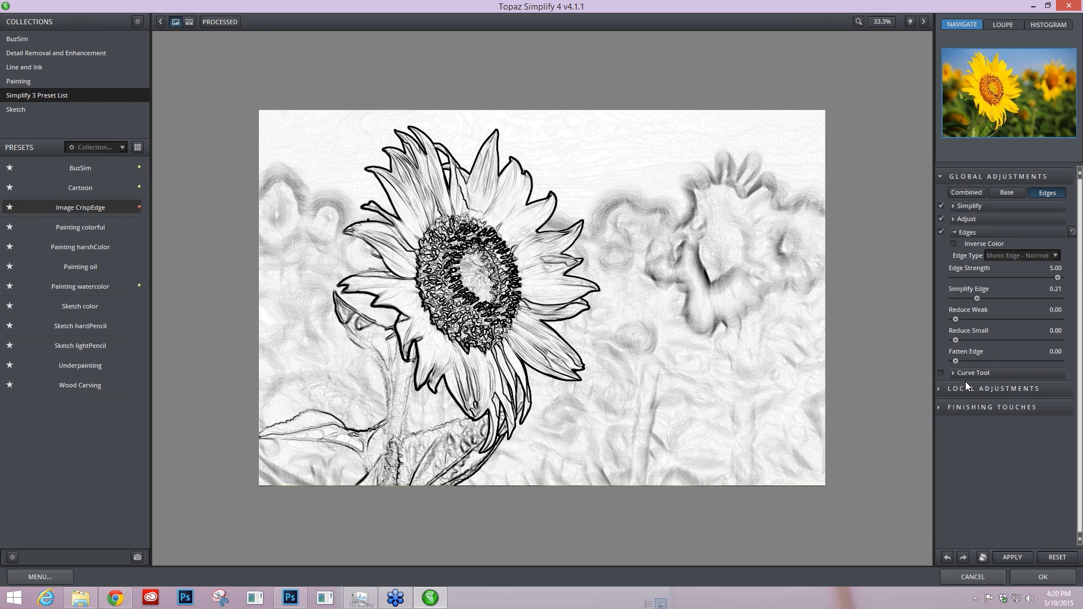
pyautogui.moveTo(956, 340); pyautogui.dragTo(963, 339)
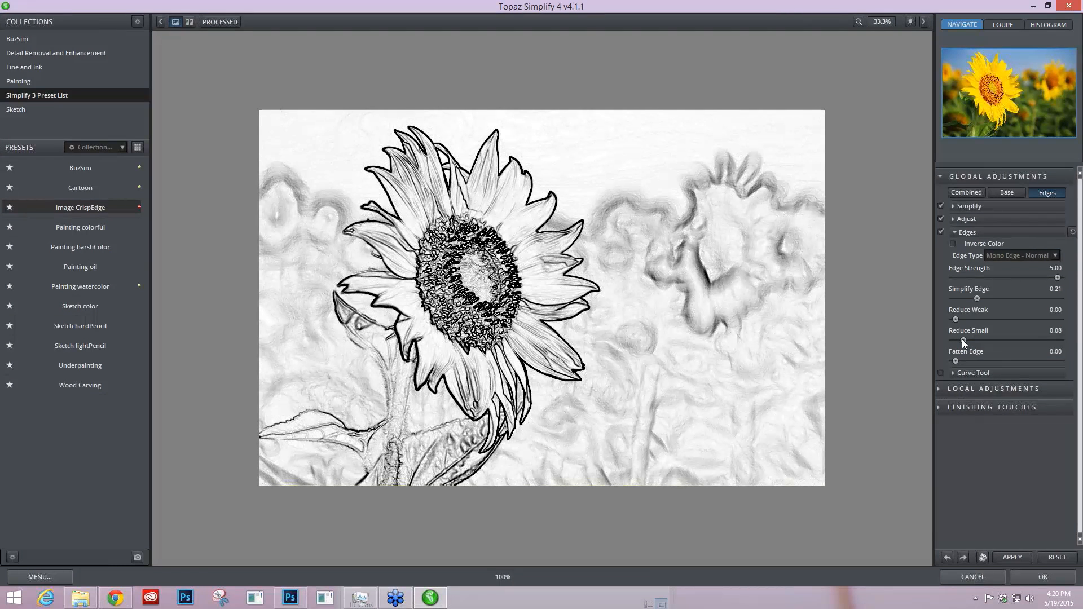
pyautogui.moveTo(991, 341); pyautogui.dragTo(1005, 340)
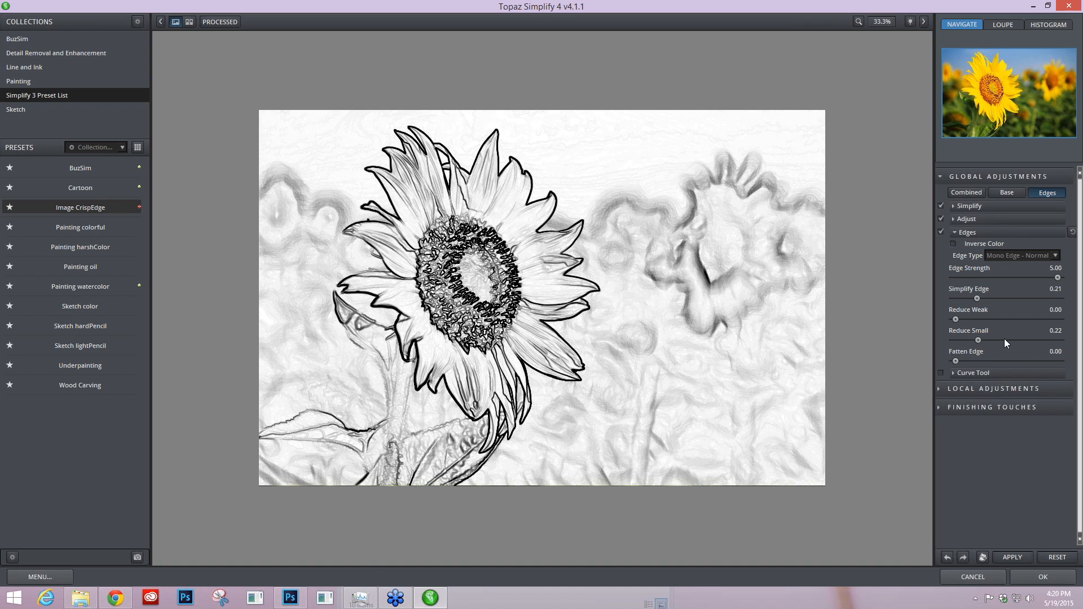
pyautogui.click(1004, 340)
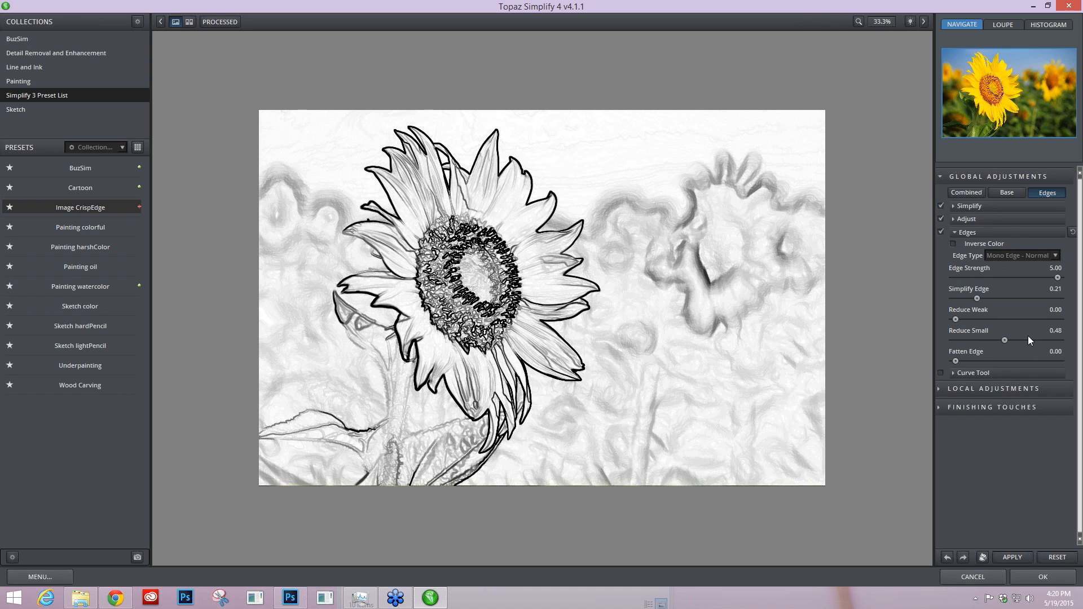
pyautogui.click(1028, 340)
pyautogui.click(1012, 341)
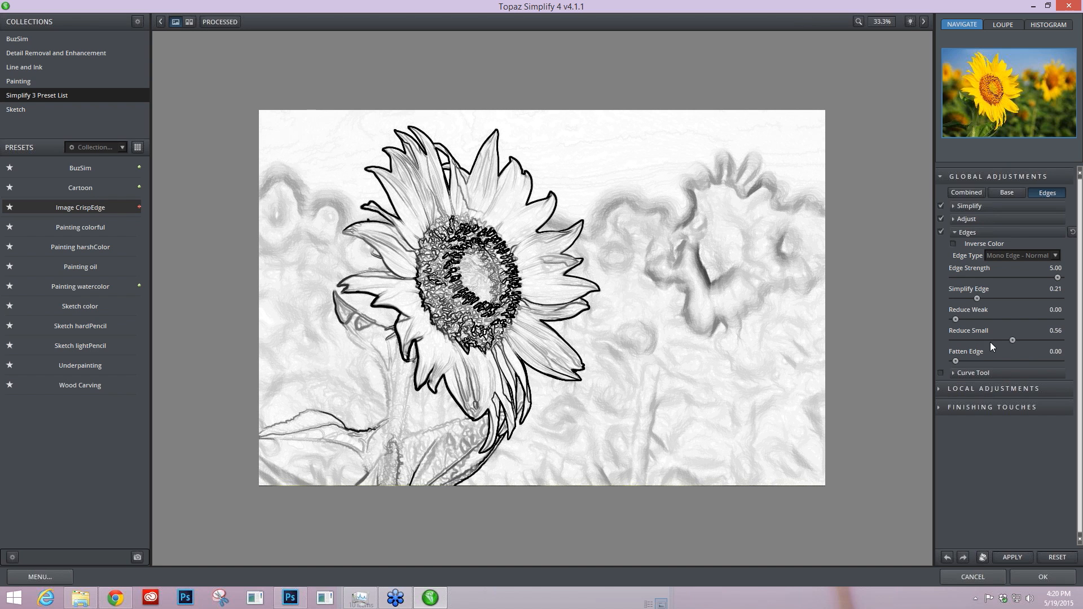
pyautogui.click(964, 340)
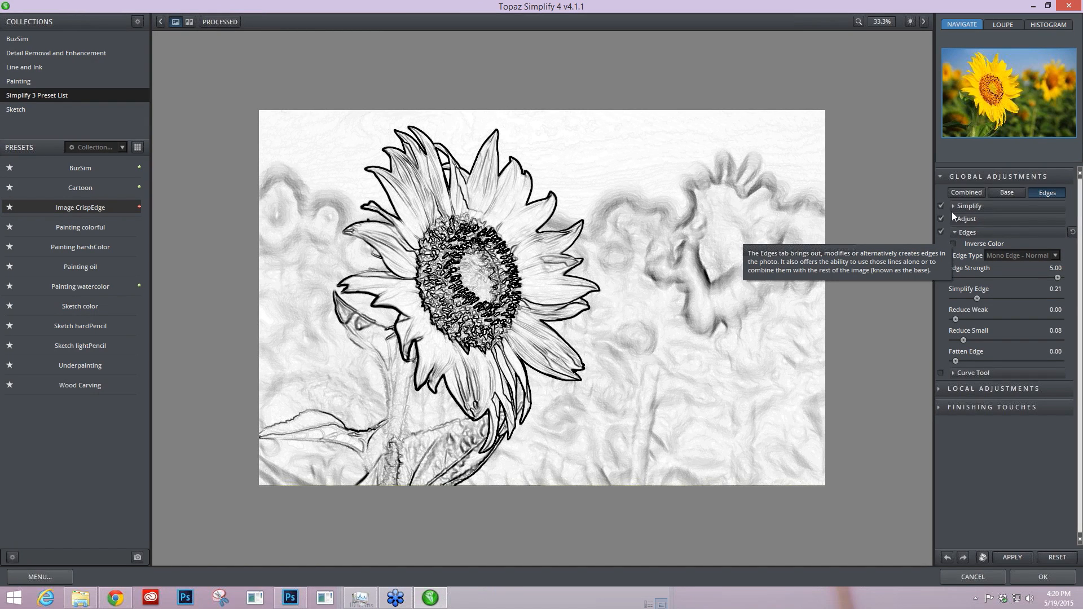
# Compare the Combined view of the sunflower with the Edges view.
pyautogui.click(966, 193)
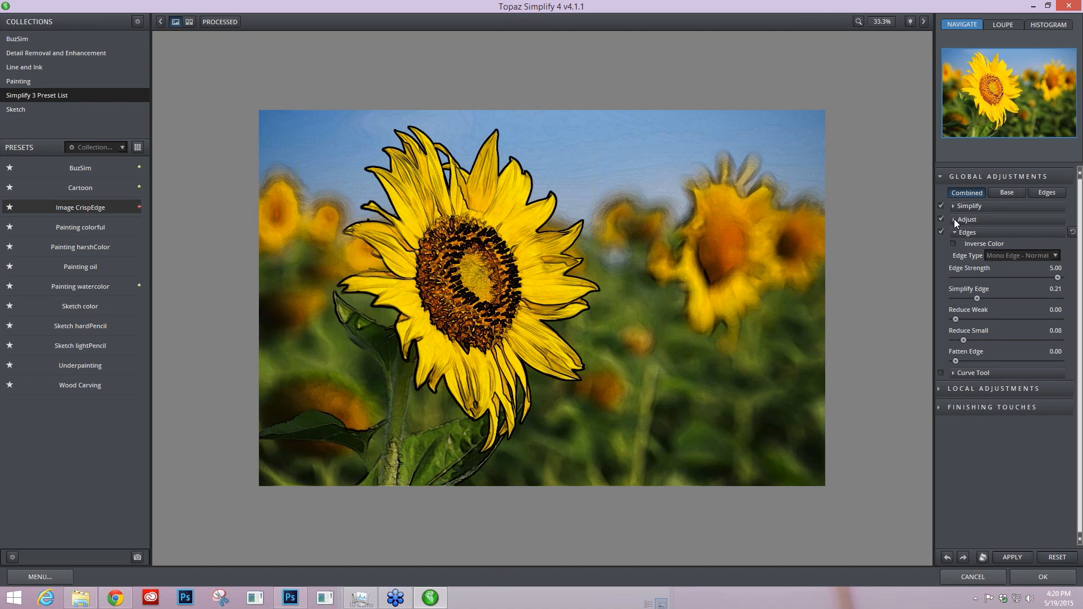
pyautogui.click(954, 219)
pyautogui.click(964, 219)
pyautogui.click(1043, 191)
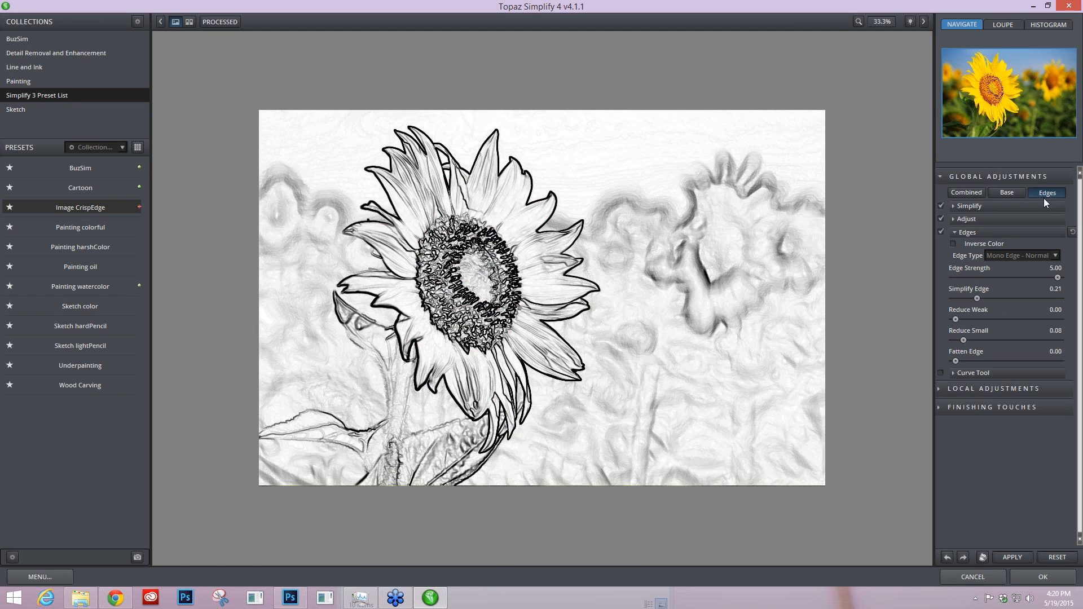
# Enable the Transparency finishing touch and set Overall Transparency to 0.31.
pyautogui.click(941, 177)
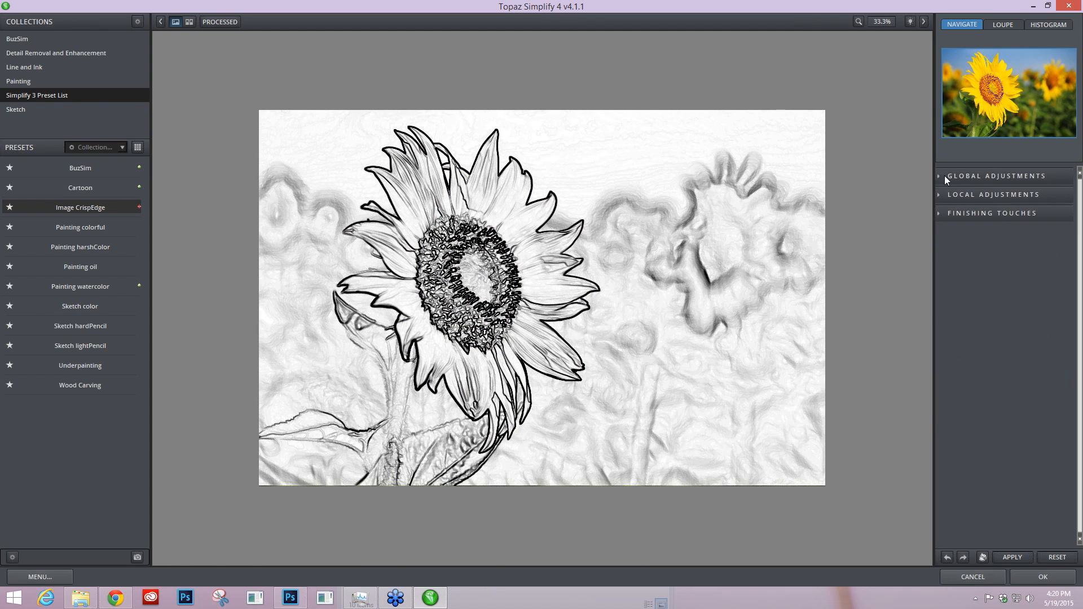
pyautogui.click(948, 213)
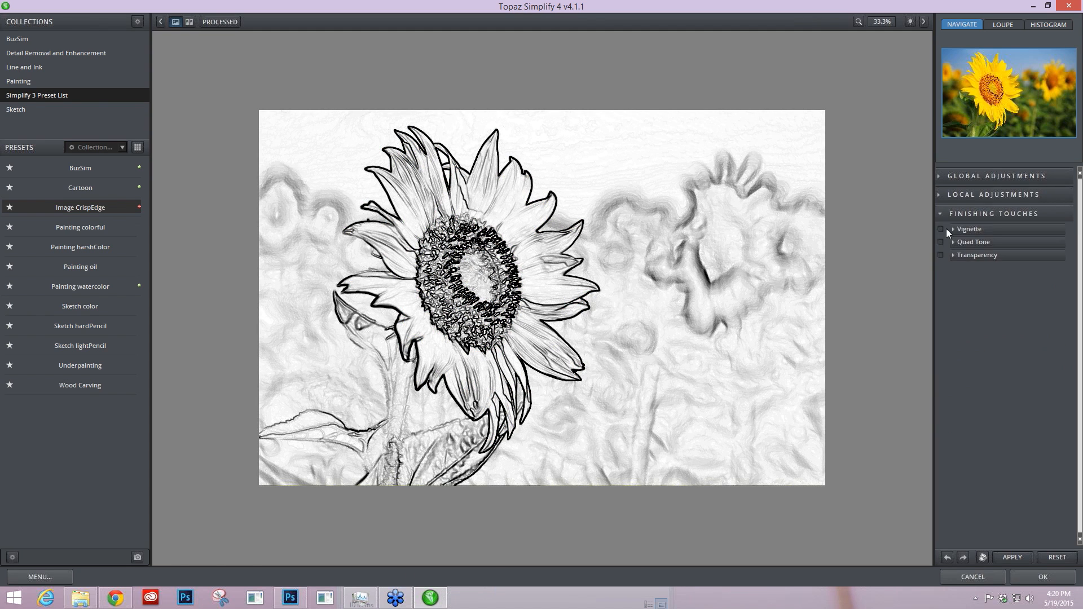
pyautogui.click(946, 259)
pyautogui.moveTo(976, 274); pyautogui.dragTo(1000, 272)
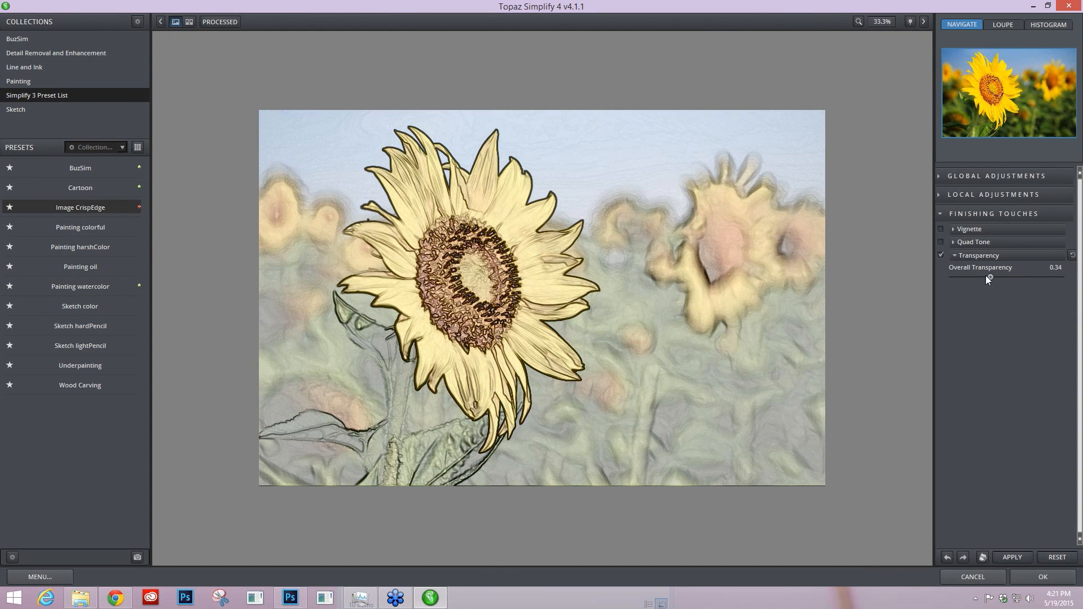
pyautogui.moveTo(980, 277); pyautogui.dragTo(988, 276)
# Apply the current edge and transparency adjustments to the image so that further effects can be stacked on it.
pyautogui.click(940, 174)
pyautogui.click(943, 176)
pyautogui.click(1016, 557)
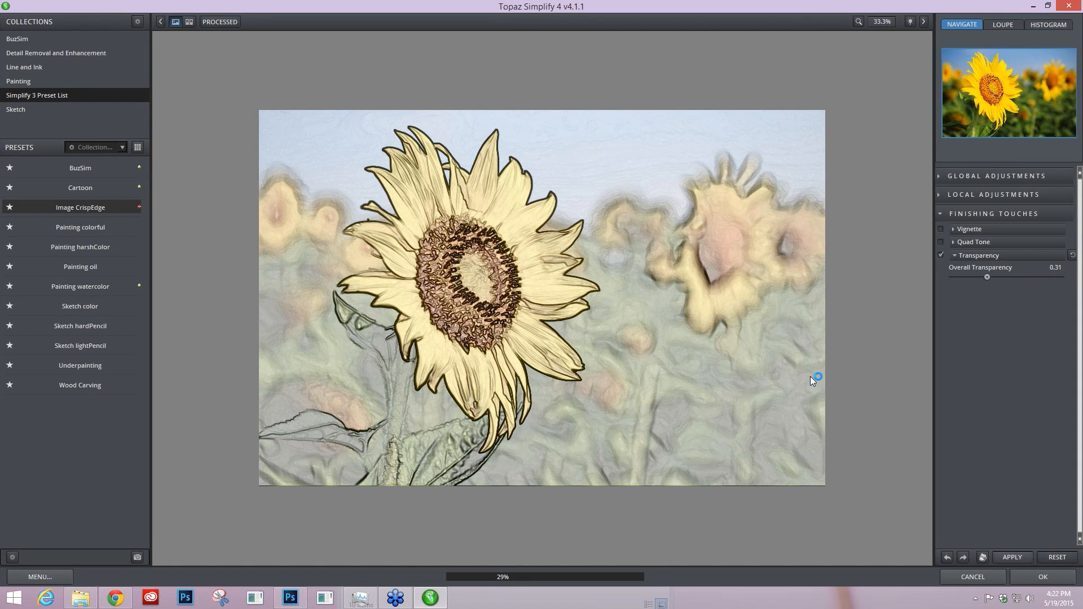
pyautogui.click(190, 22)
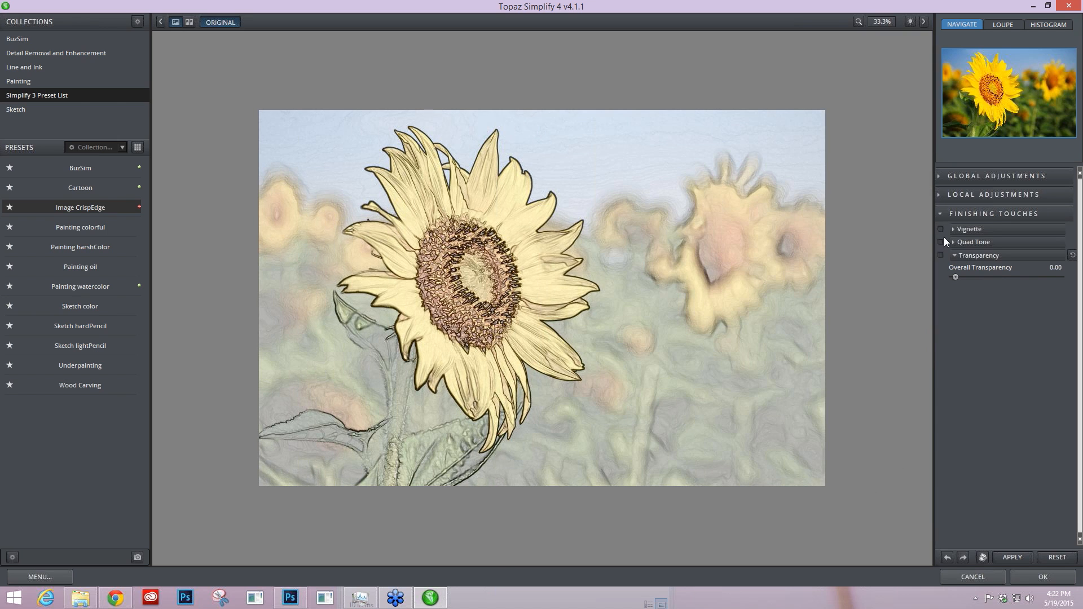
# In the global Adjust settings, set Saturation to 1.86 and Saturation Boost to 2.62.
pyautogui.click(945, 214)
pyautogui.click(940, 176)
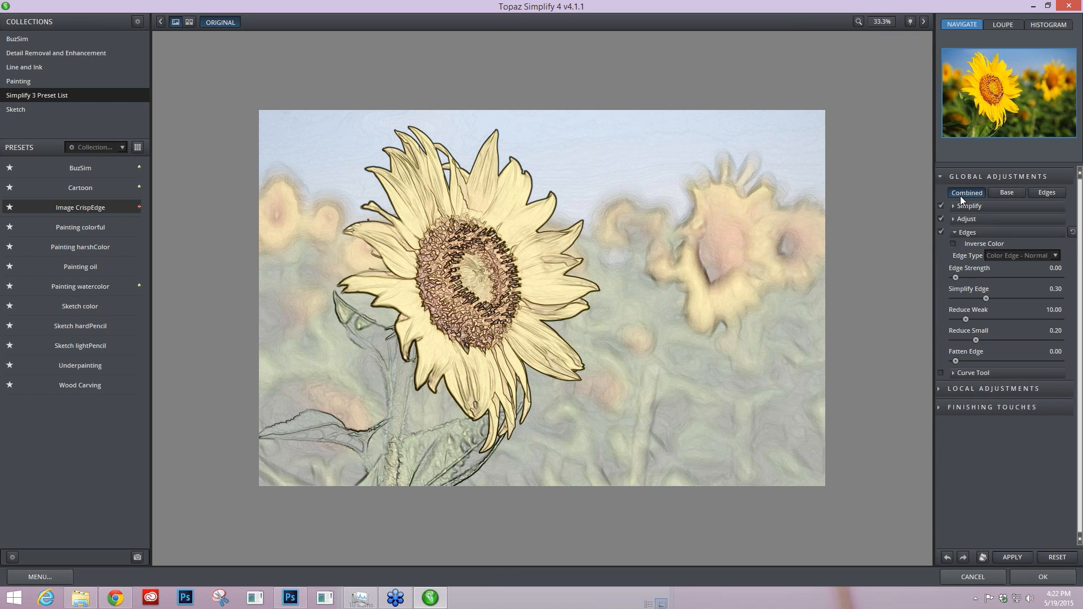
pyautogui.click(954, 219)
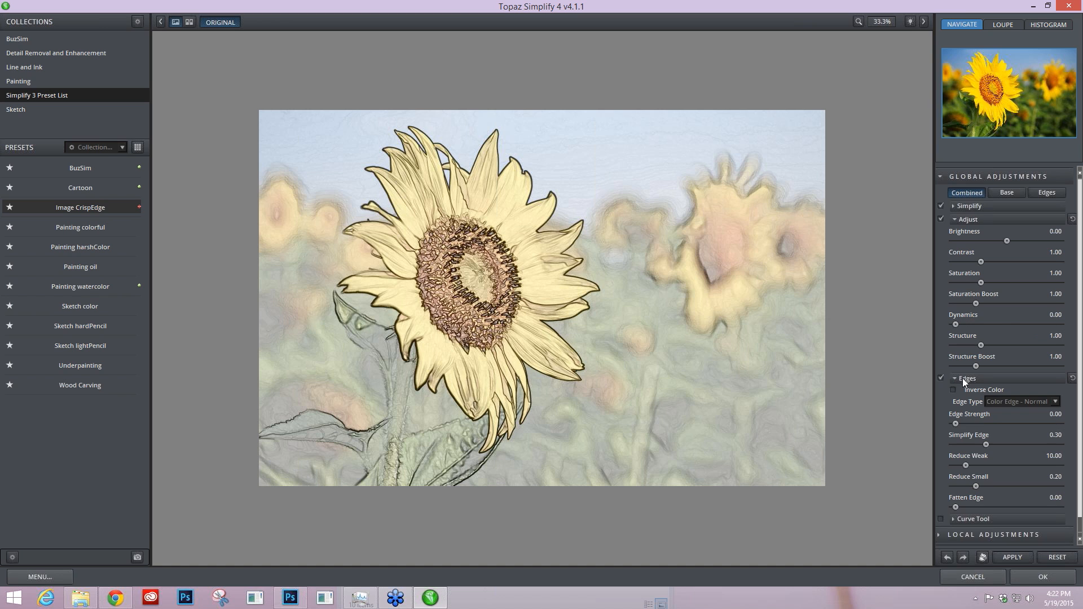
pyautogui.click(954, 378)
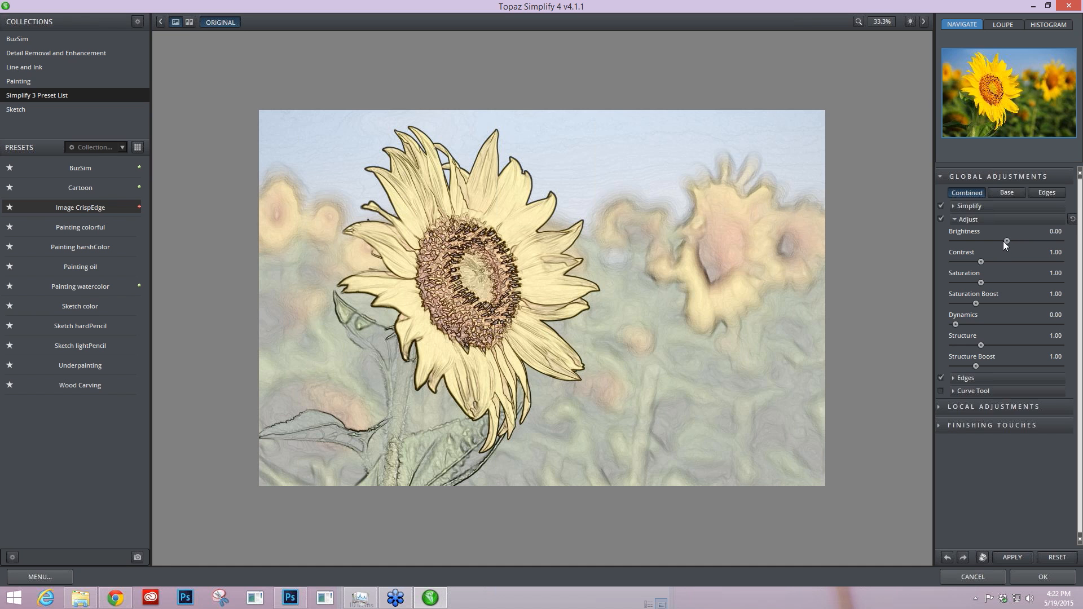
pyautogui.moveTo(981, 279); pyautogui.dragTo(1003, 286)
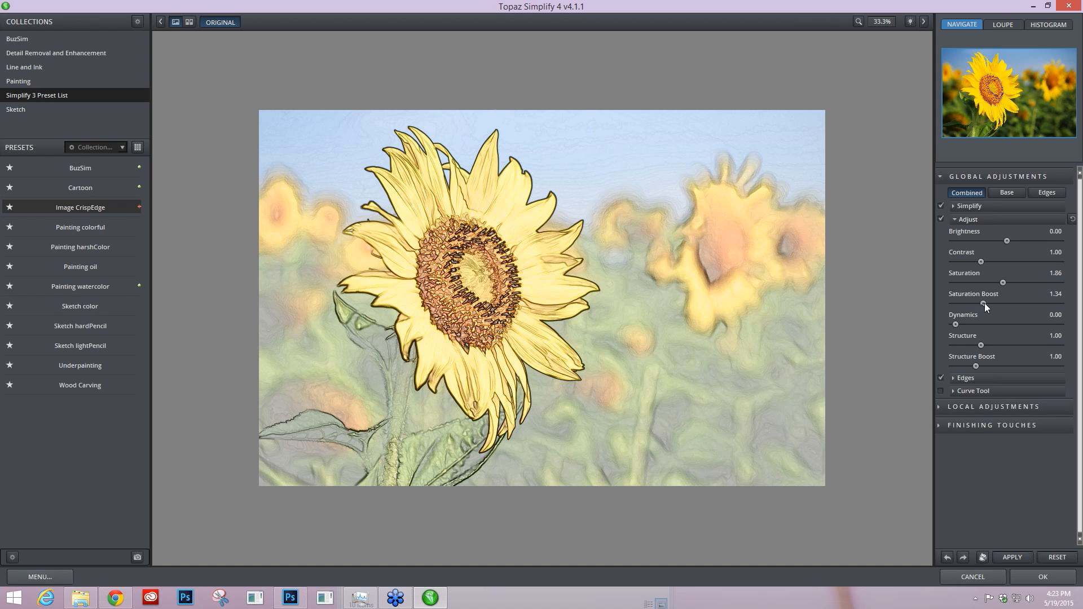
pyautogui.moveTo(984, 305); pyautogui.dragTo(986, 304)
pyautogui.moveTo(985, 304); pyautogui.dragTo(1001, 305)
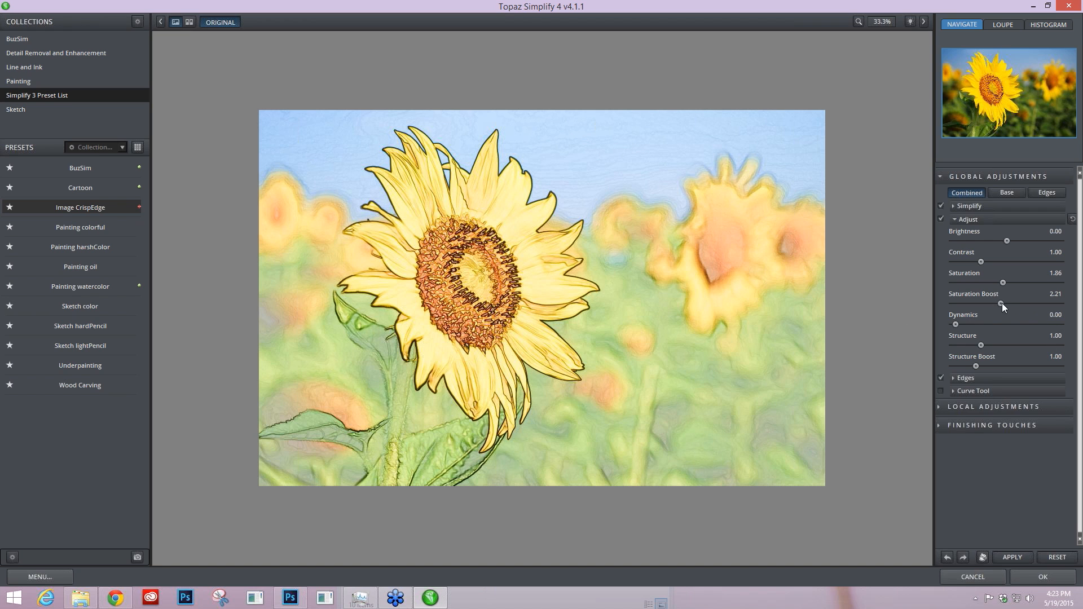
pyautogui.moveTo(1005, 302); pyautogui.dragTo(1007, 304)
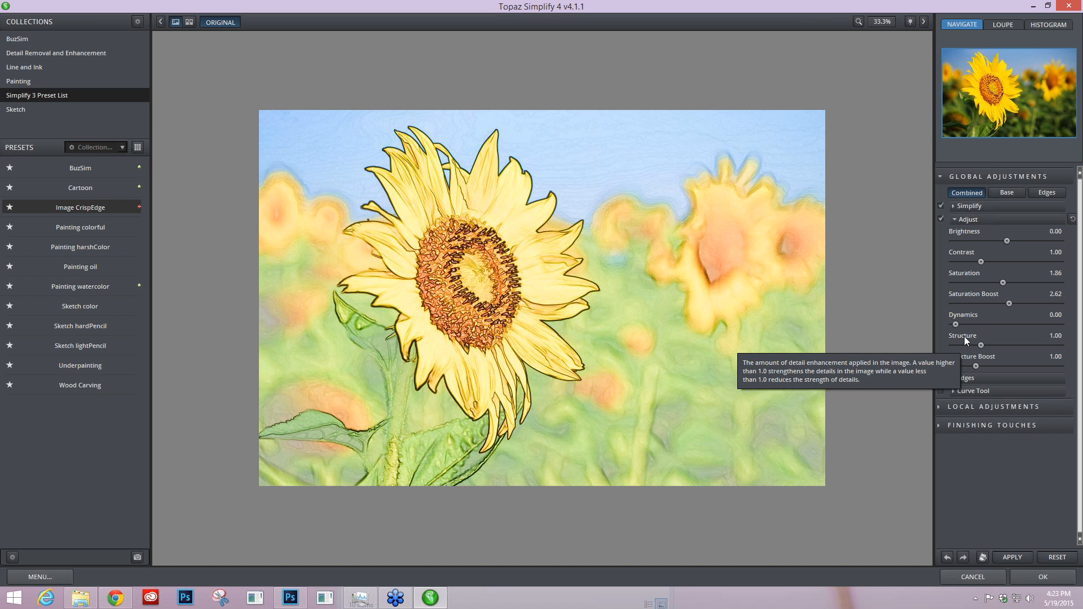
# Try Dynamics at 0.52, Structure at 1.44 and Structure Boost at 1.46.
pyautogui.moveTo(956, 324); pyautogui.dragTo(1000, 327)
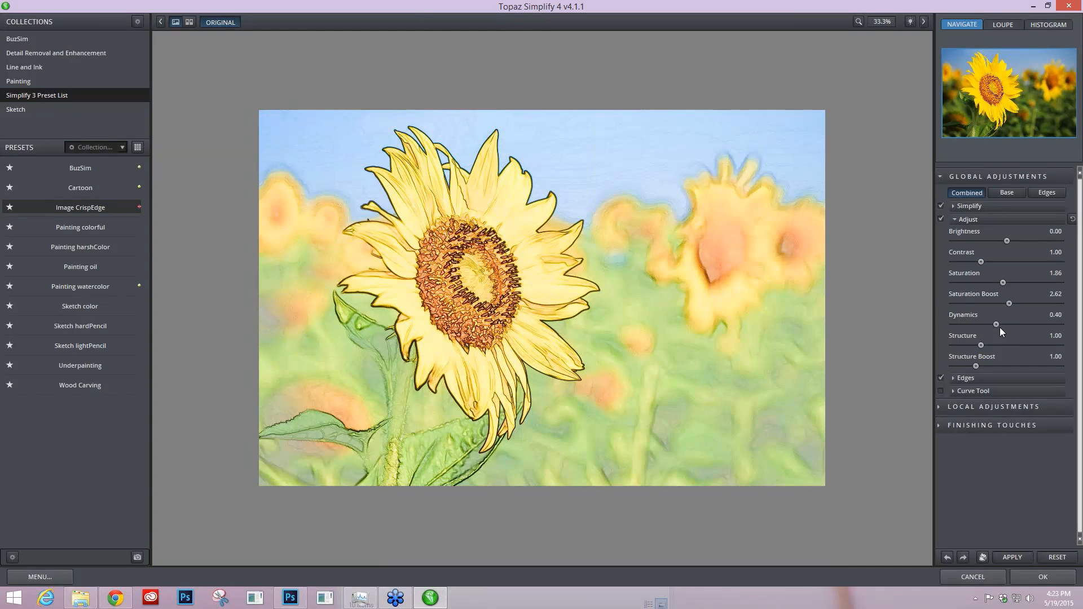
pyautogui.moveTo(1000, 327)
pyautogui.mouseDown()
pyautogui.moveTo(1027, 317)
pyautogui.moveTo(992, 346)
pyautogui.mouseUp()
pyautogui.moveTo(976, 366); pyautogui.dragTo(988, 367)
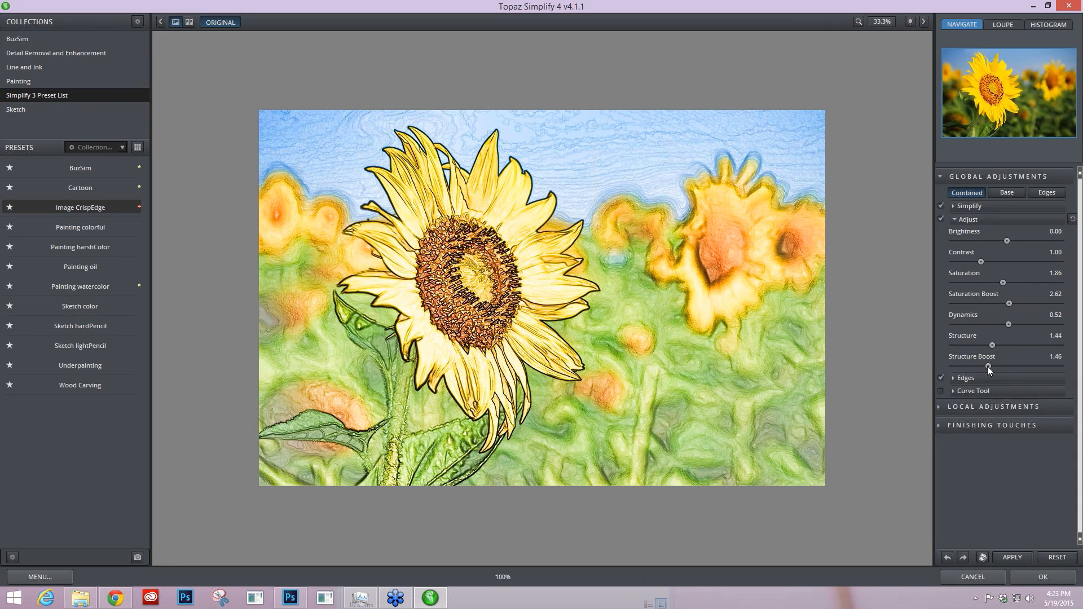
# Reset Structure and Structure Boost to 1.00, set Dynamics to 0.61 and accept the result to return to Photoshop.
pyautogui.moveTo(987, 367); pyautogui.dragTo(983, 367)
pyautogui.click(974, 366)
pyautogui.doubleClick(964, 357)
pyautogui.doubleClick(963, 336)
pyautogui.moveTo(1012, 323); pyautogui.dragTo(1018, 323)
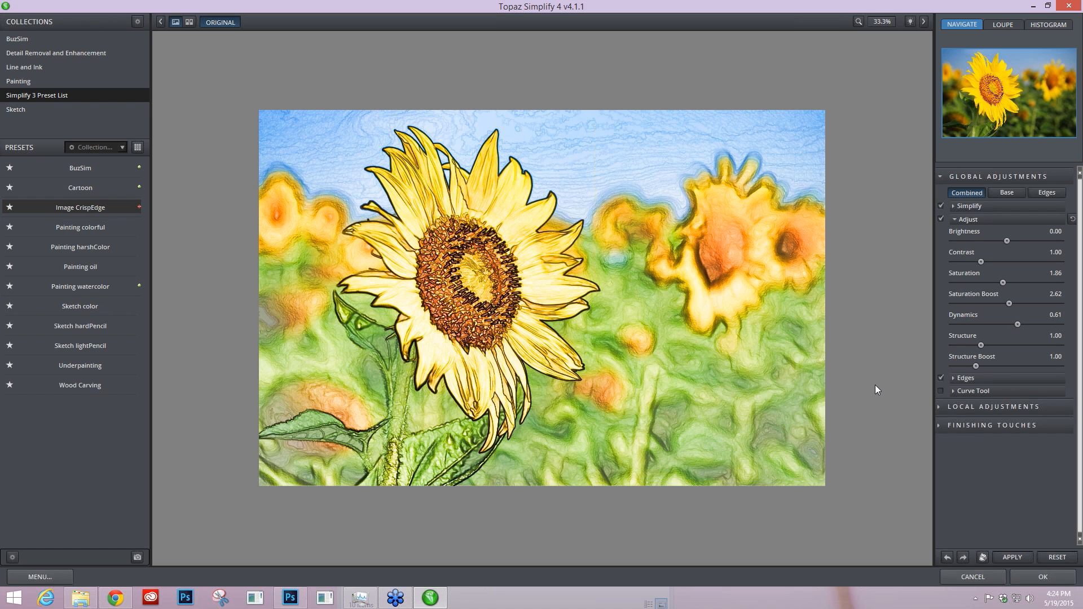
pyautogui.click(1044, 575)
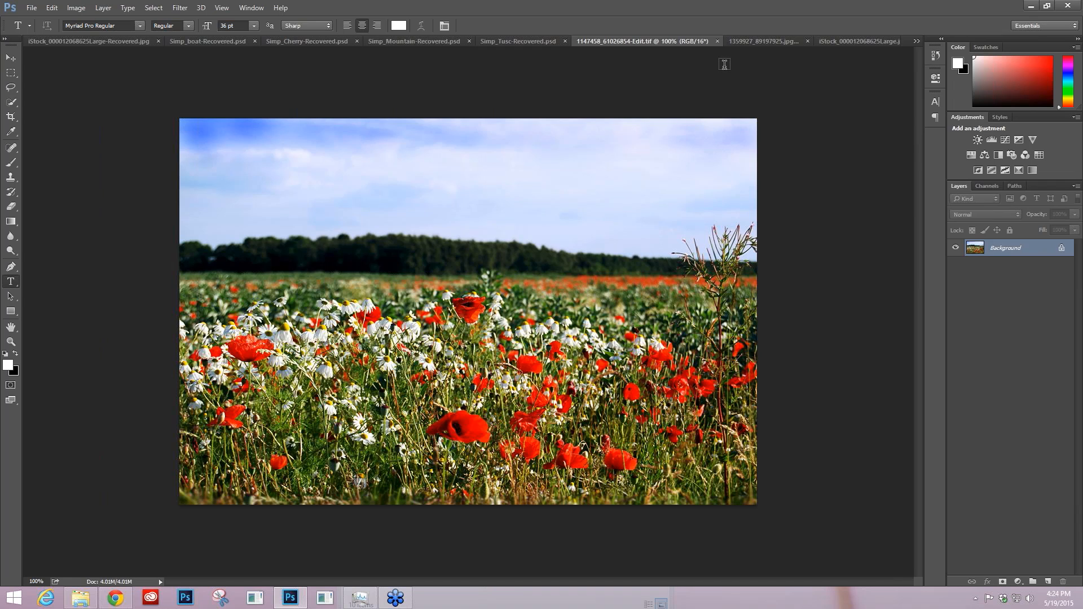
# Open the poppy field photo in Topaz Simplify 4 with all adjustments reset and expand the global Simplify settings.
pyautogui.click(184, 10)
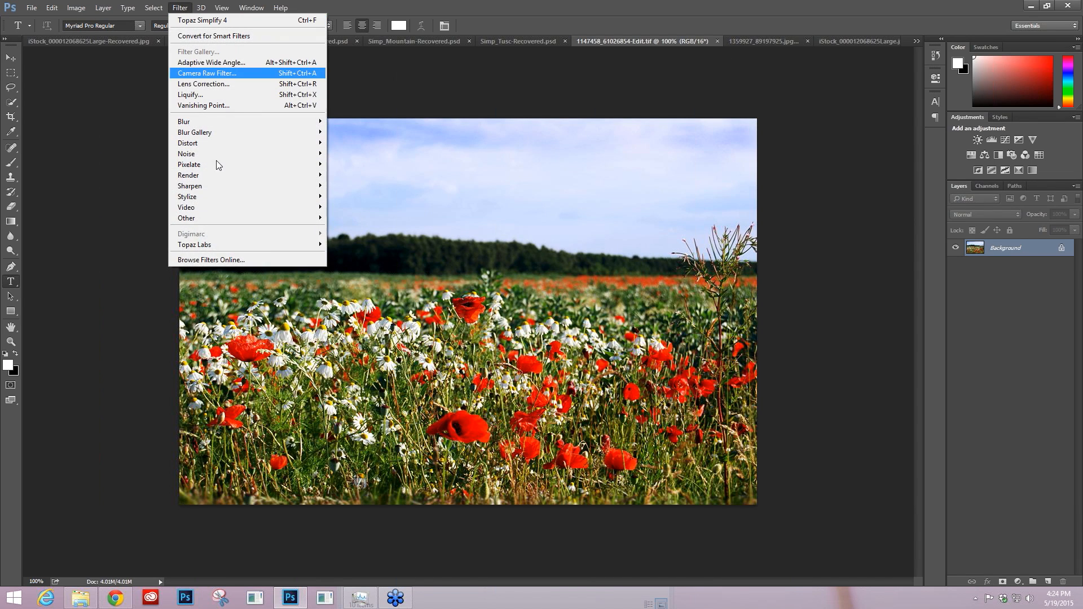
pyautogui.moveTo(237, 246)
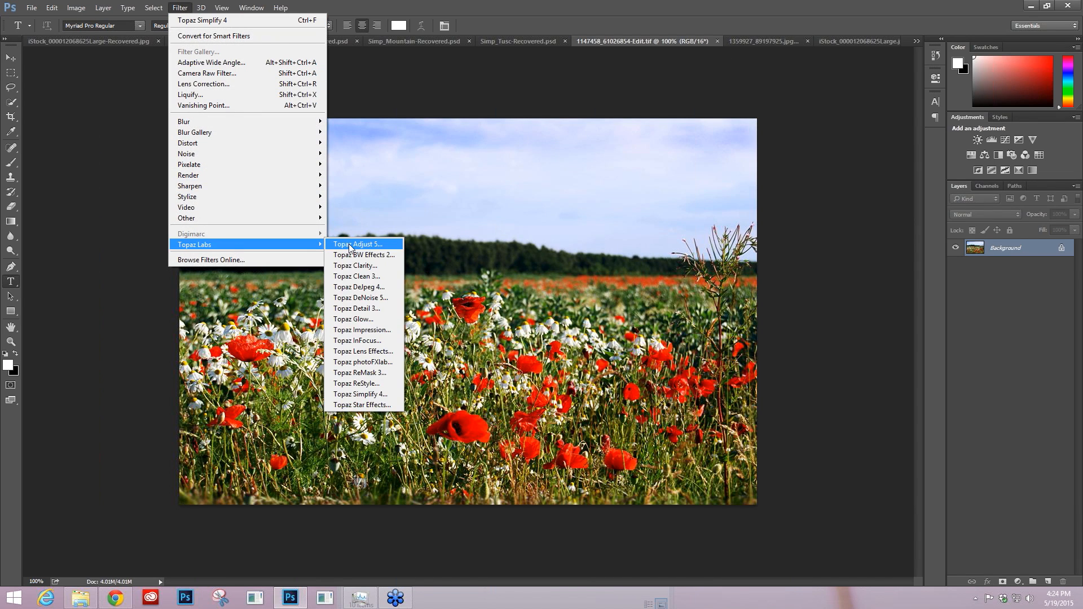
pyautogui.click(367, 395)
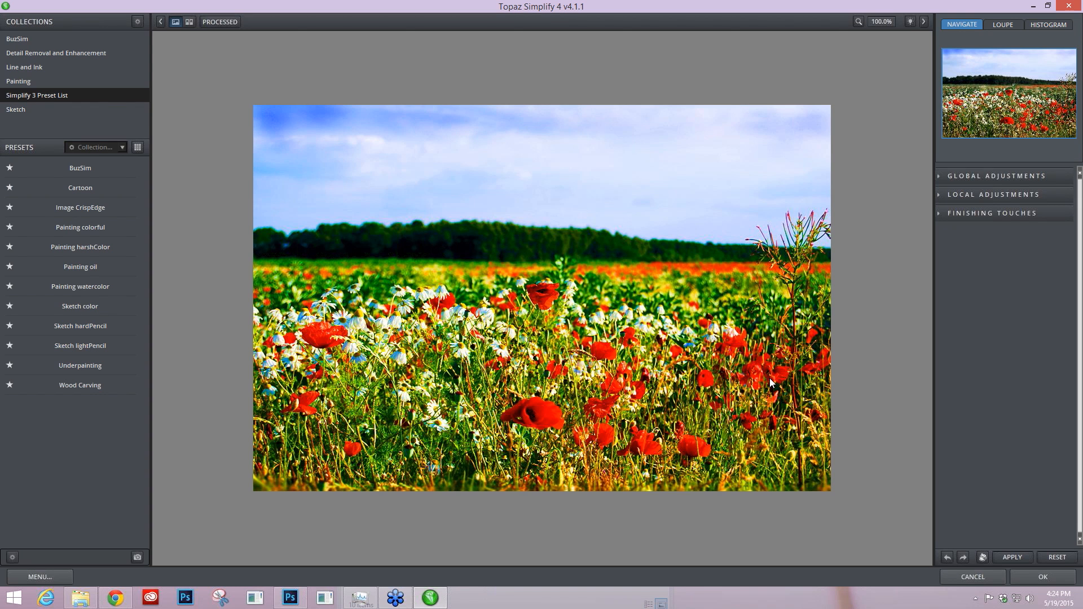
pyautogui.click(1057, 558)
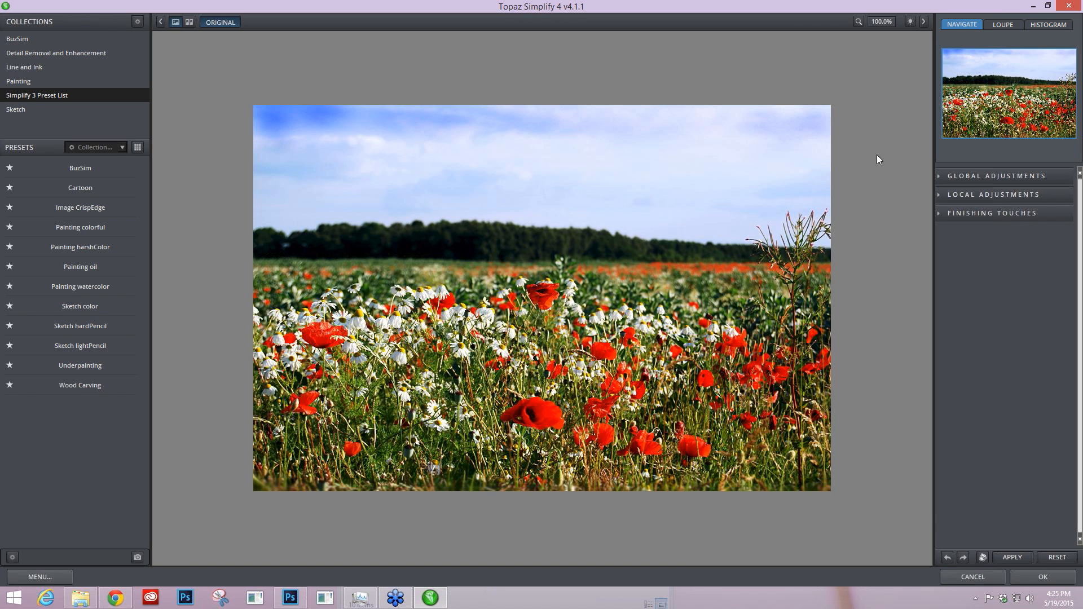
pyautogui.click(940, 177)
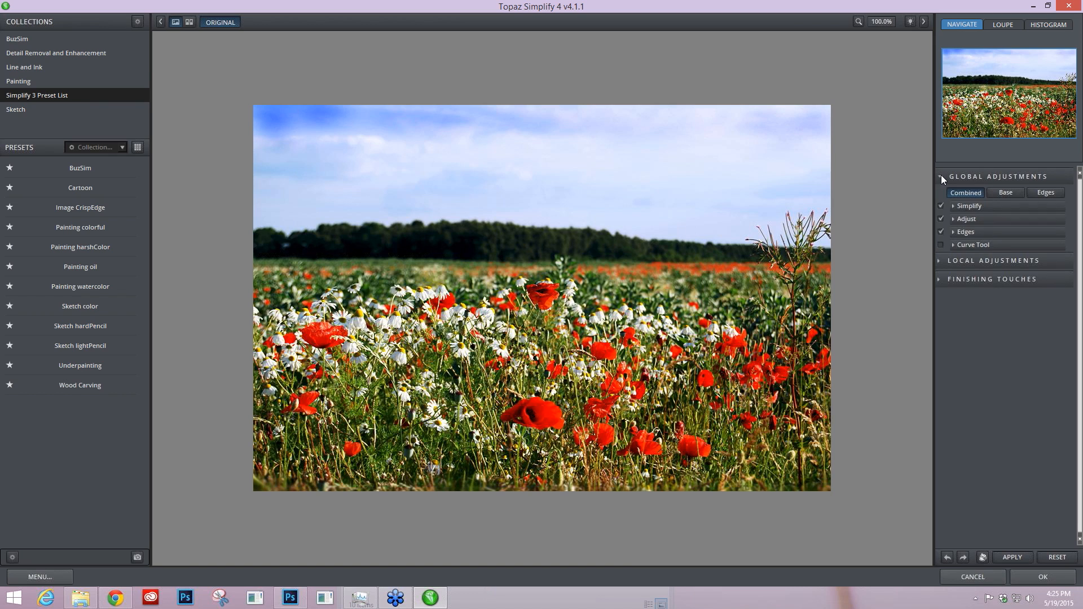
pyautogui.click(953, 207)
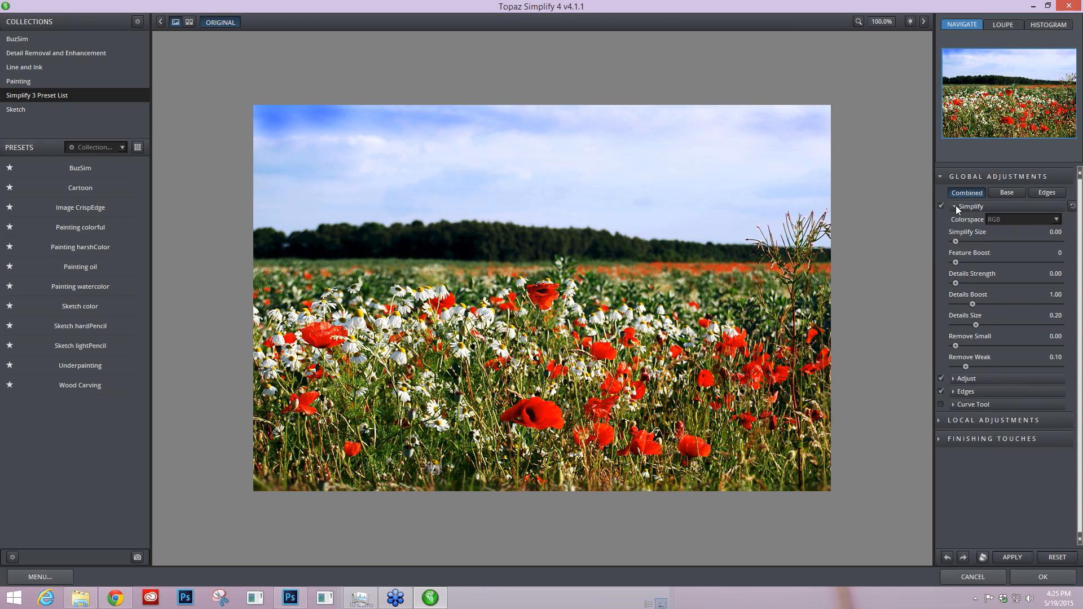
# Try Simplify Size at 1.00 and at 0.75, viewing the poppy field at 100% zoom.
pyautogui.moveTo(955, 241); pyautogui.dragTo(956, 242)
pyautogui.moveTo(961, 244); pyautogui.dragTo(965, 243)
pyautogui.moveTo(972, 242); pyautogui.dragTo(1056, 242)
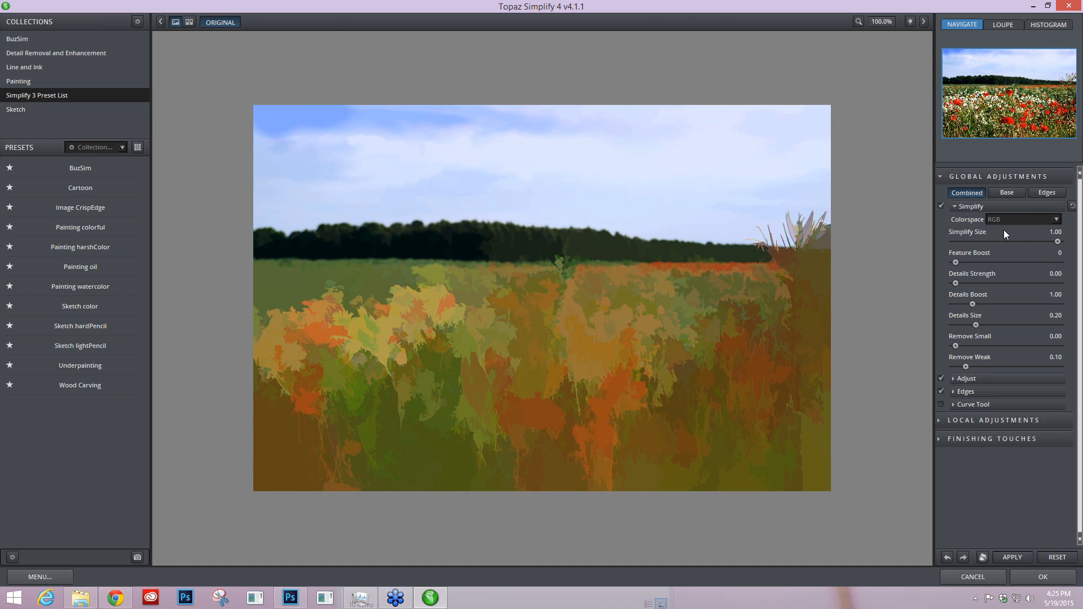
pyautogui.click(1027, 241)
pyautogui.moveTo(1026, 241); pyautogui.dragTo(1031, 242)
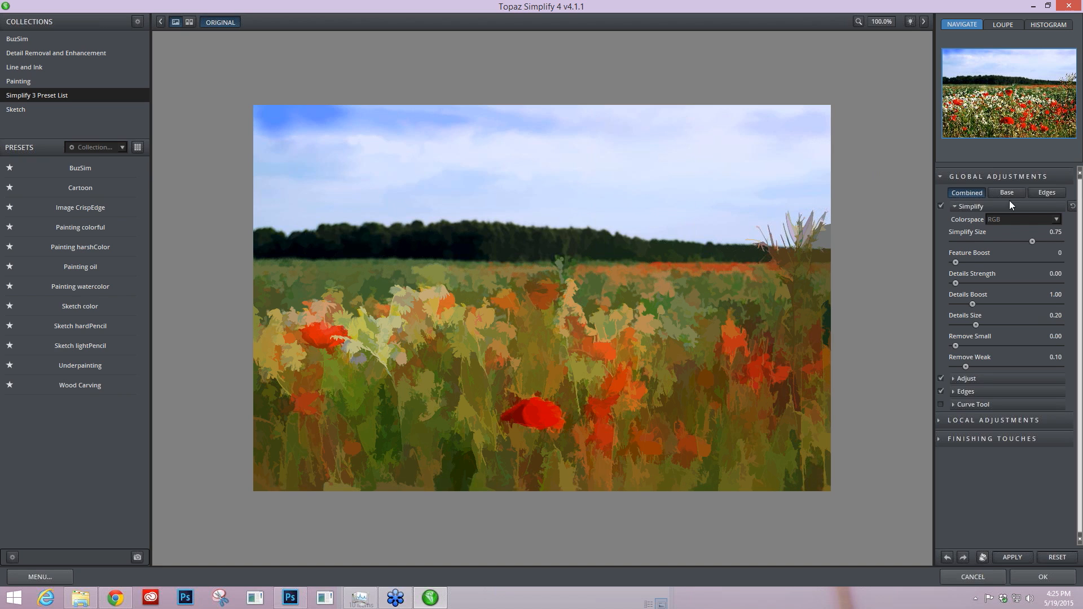
pyautogui.click(881, 22)
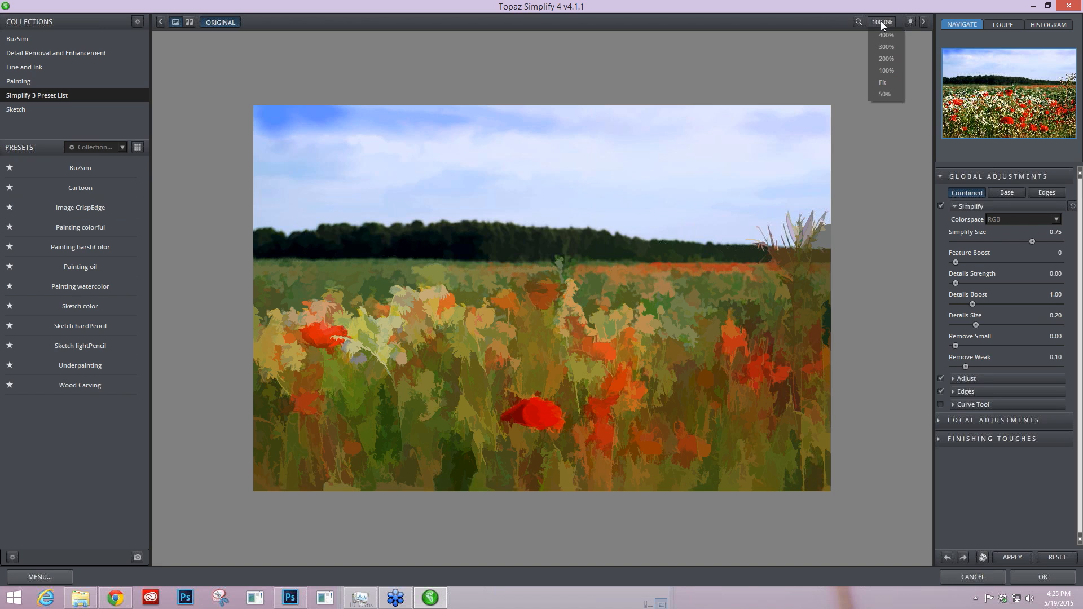
pyautogui.click(880, 69)
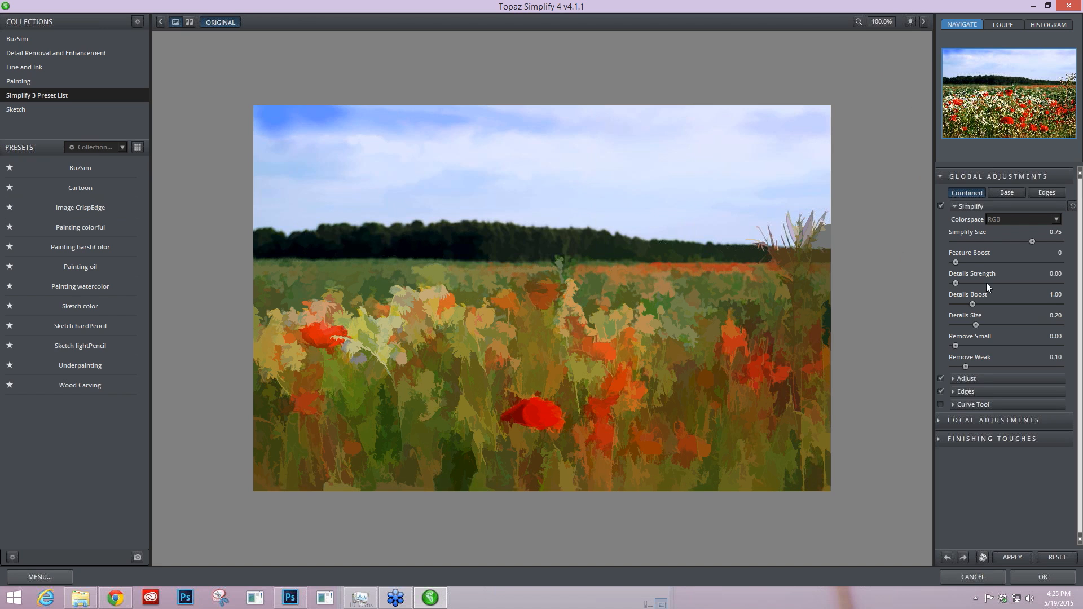
# Set Simplify Size to 0.21 and compare the processed photo with the original.
pyautogui.moveTo(973, 242); pyautogui.dragTo(943, 241)
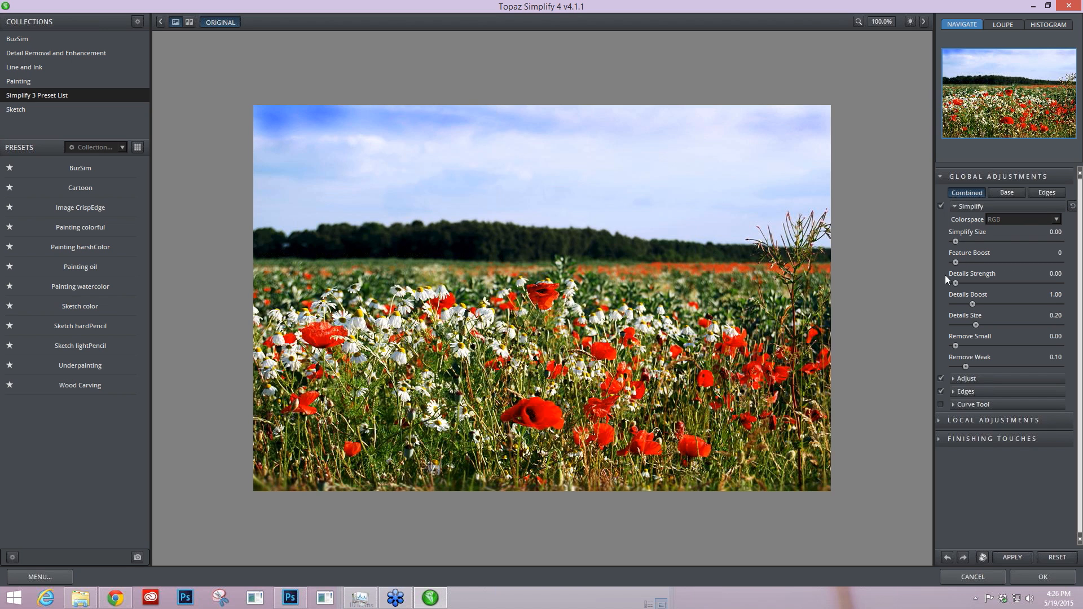
pyautogui.moveTo(967, 243); pyautogui.dragTo(971, 243)
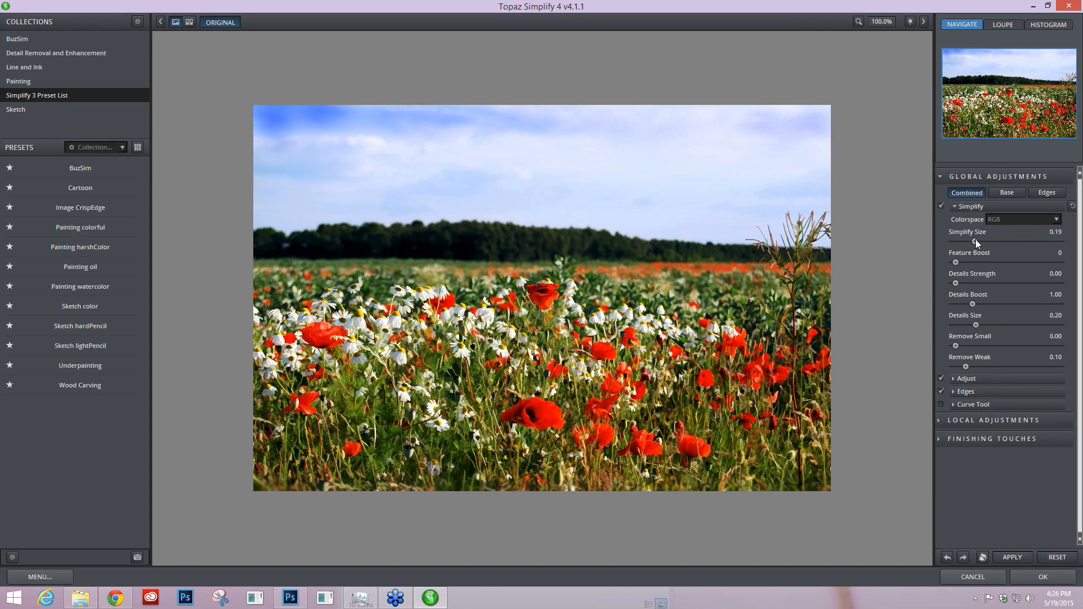
pyautogui.moveTo(976, 243); pyautogui.dragTo(978, 243)
pyautogui.moveTo(750, 303); pyautogui.dragTo(512, 366)
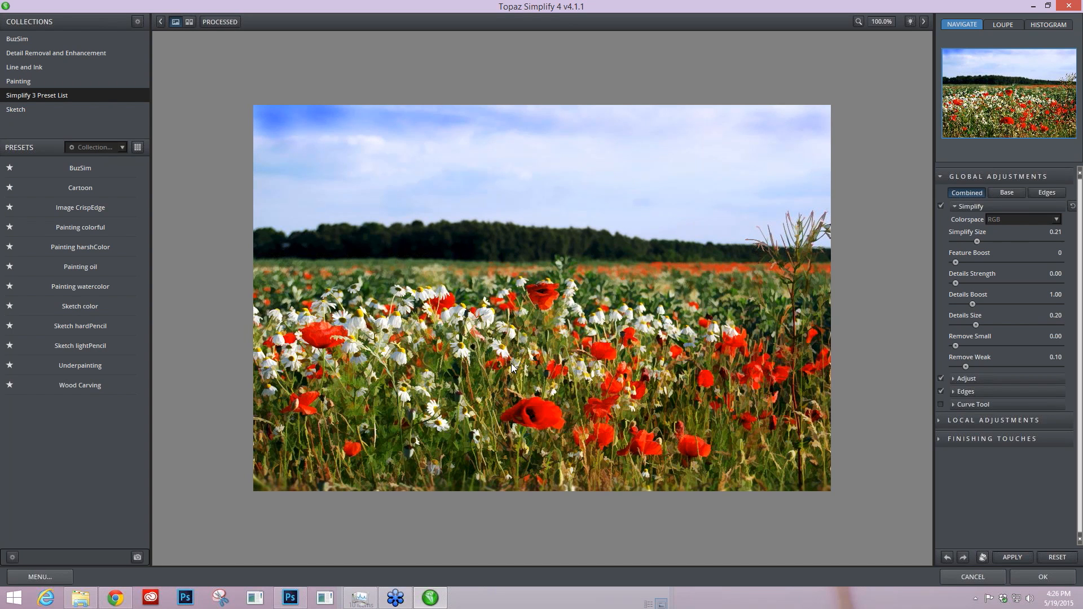
pyautogui.moveTo(633, 394); pyautogui.dragTo(635, 393)
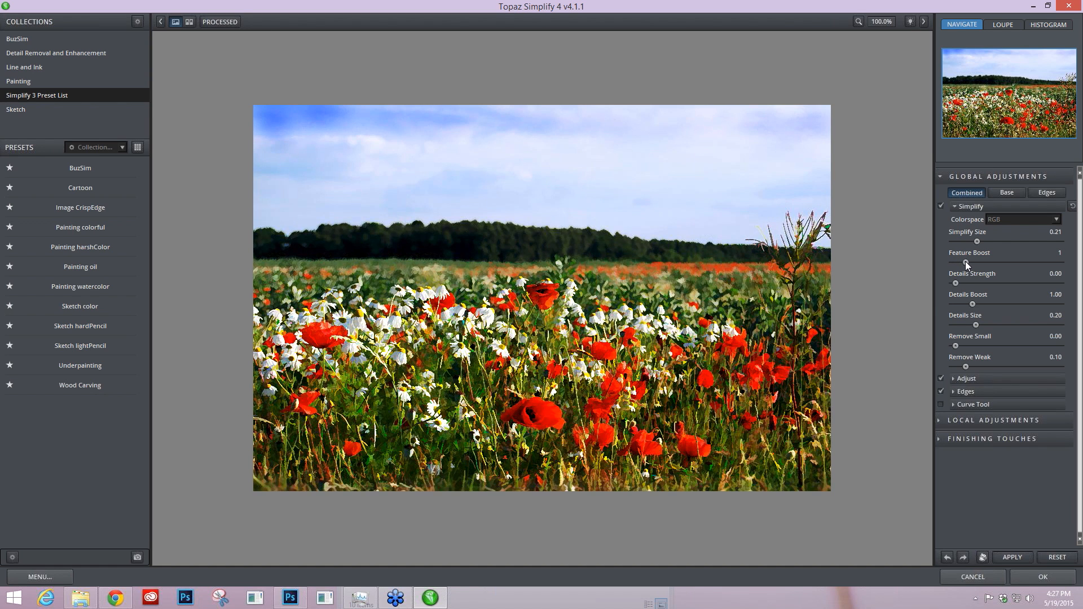
# Switch the Simplify colorspace to YCbCr and set Feature Boost to 1 after trying it at 2.
pyautogui.moveTo(966, 262); pyautogui.dragTo(969, 262)
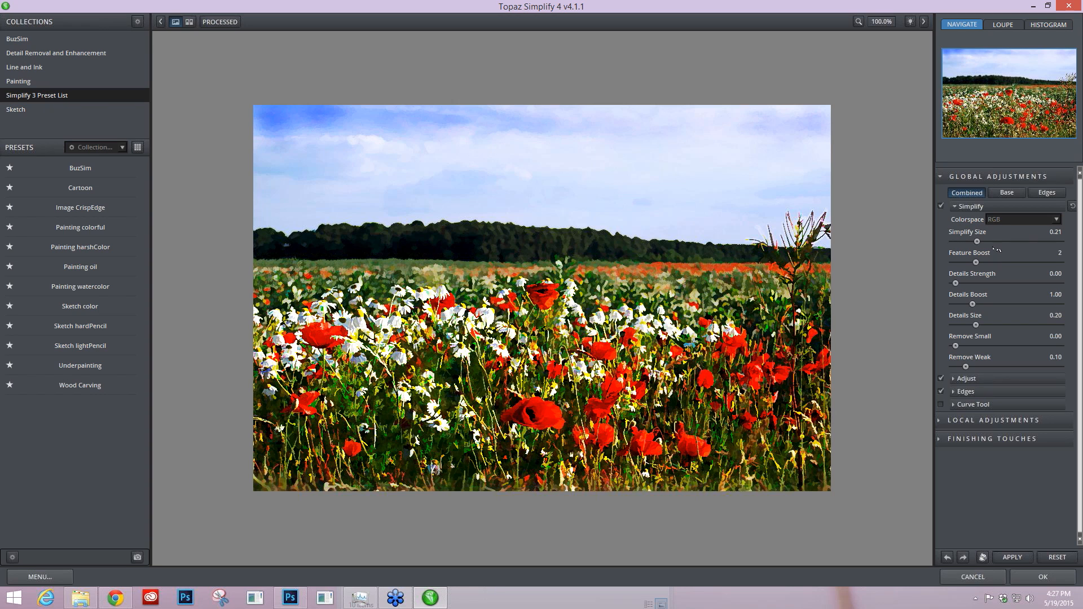
pyautogui.moveTo(1000, 243)
pyautogui.click(988, 219)
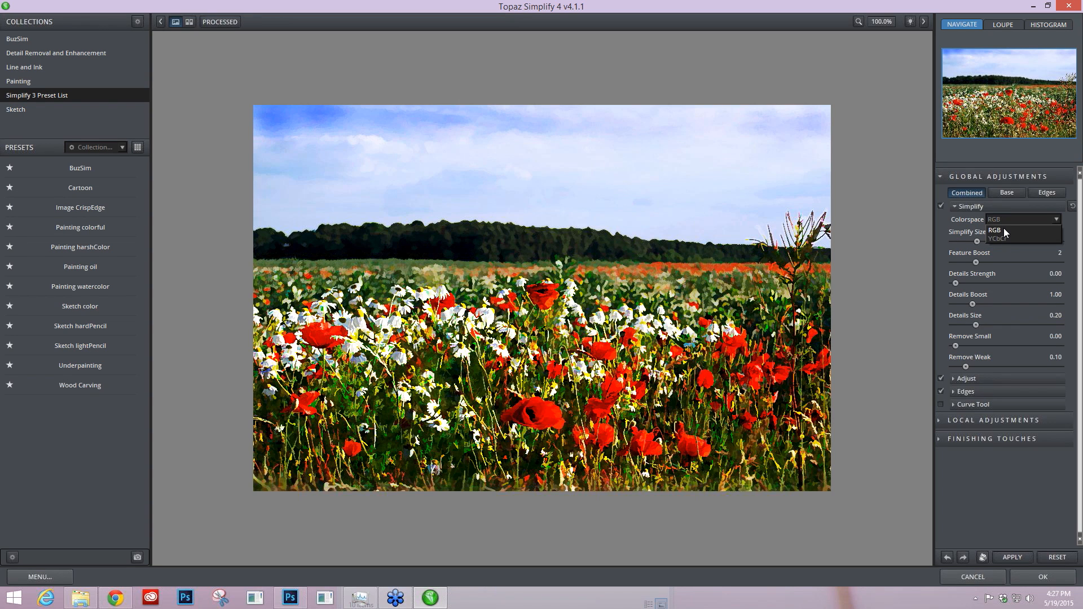
pyautogui.click(1006, 238)
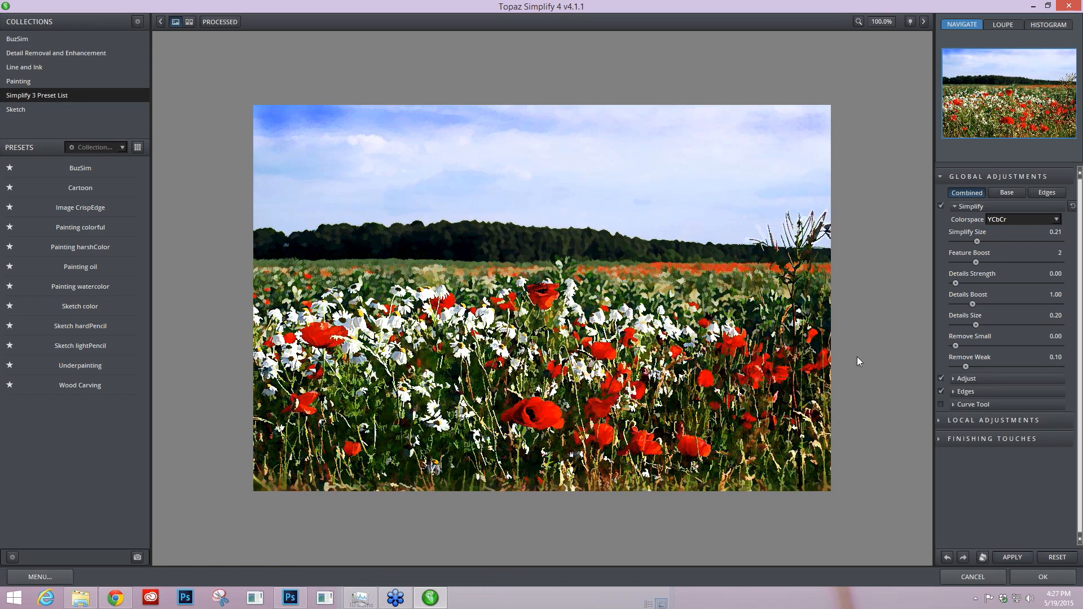
pyautogui.moveTo(975, 263)
pyautogui.mouseDown()
pyautogui.moveTo(957, 263)
pyautogui.moveTo(966, 261)
pyautogui.mouseUp()
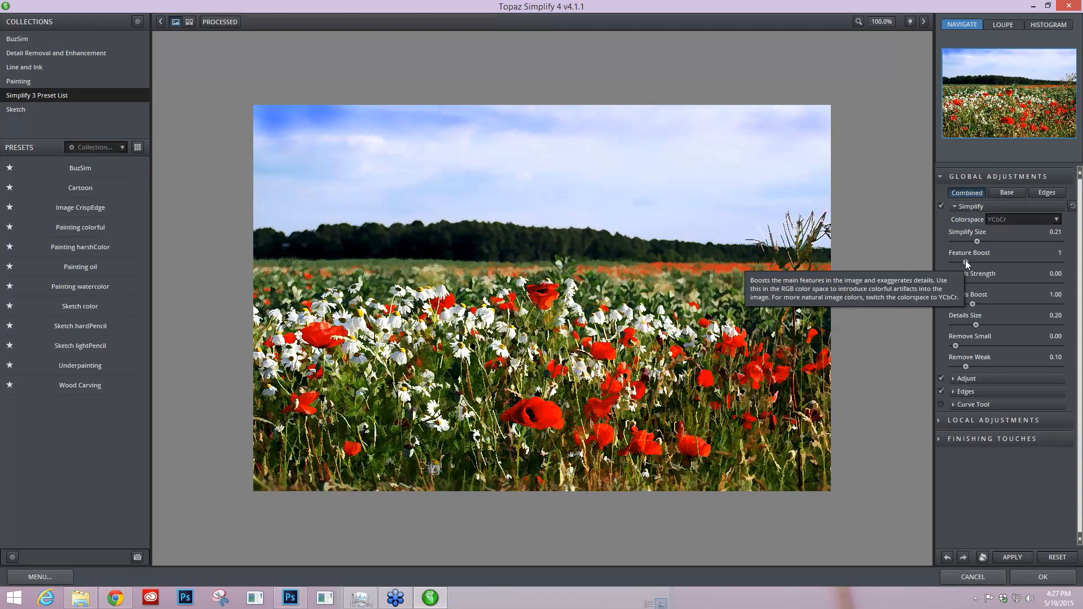
pyautogui.moveTo(966, 260); pyautogui.dragTo(966, 264)
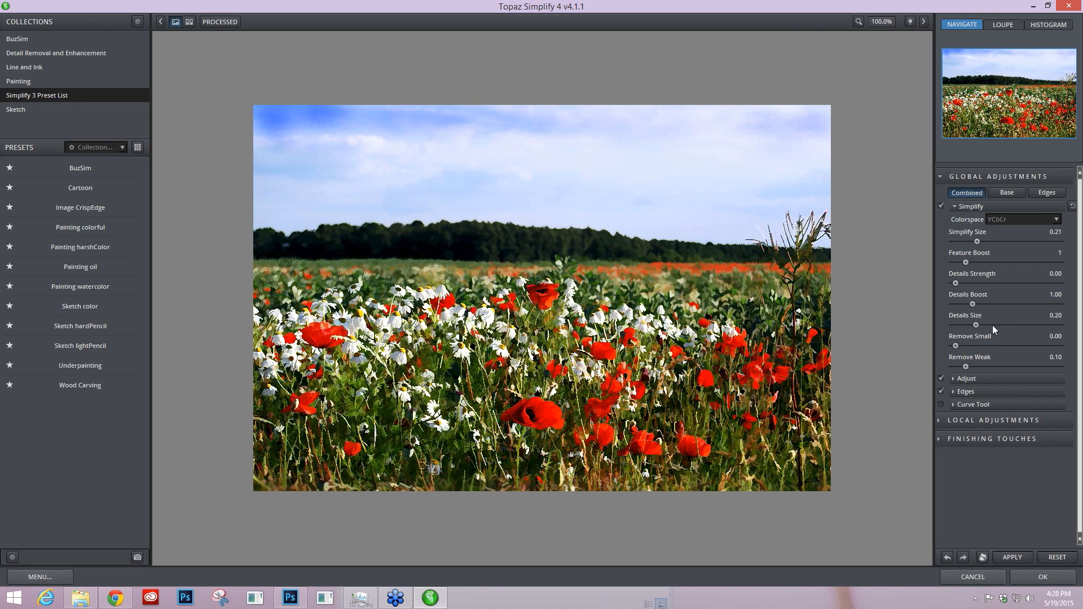
# In the global Adjust settings, set Structure to 1.60 and Structure Boost to 1.11.
pyautogui.click(953, 205)
pyautogui.click(957, 218)
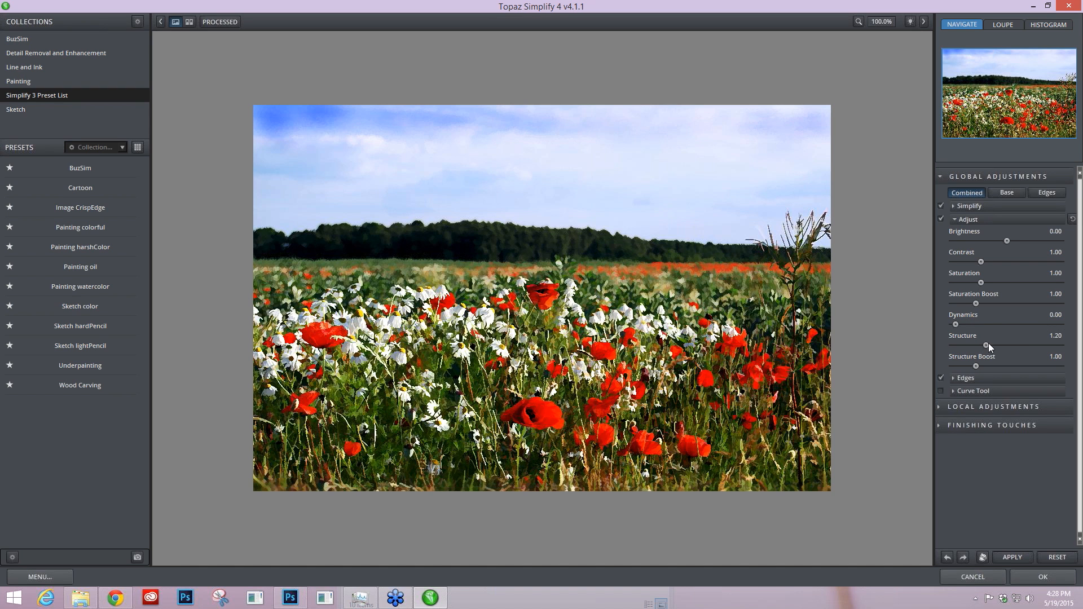
pyautogui.moveTo(991, 343); pyautogui.dragTo(997, 340)
pyautogui.moveTo(977, 366); pyautogui.dragTo(982, 366)
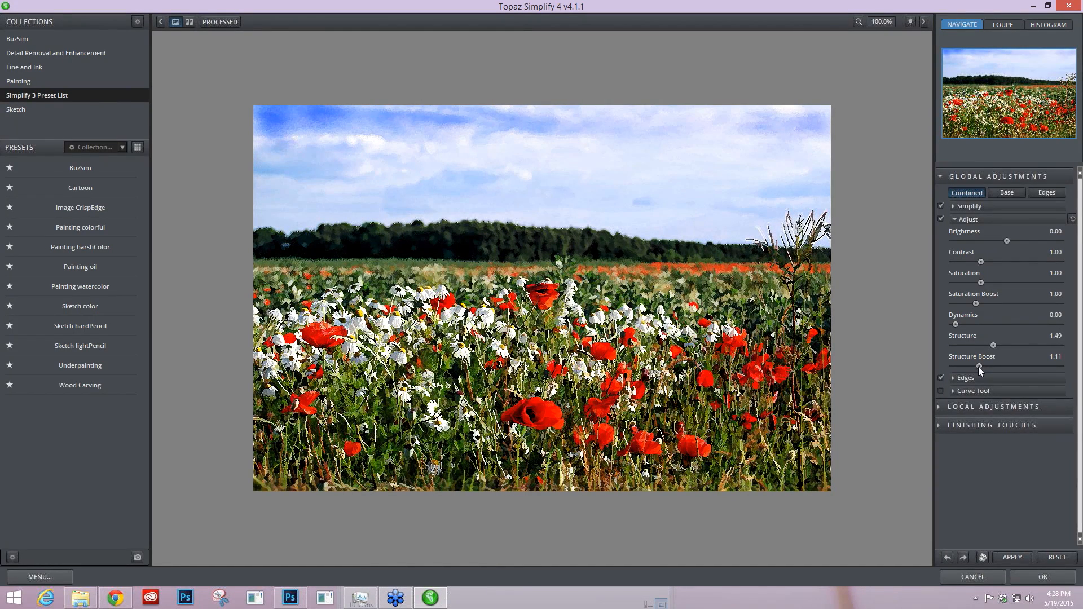
pyautogui.moveTo(993, 344); pyautogui.dragTo(994, 343)
pyautogui.moveTo(997, 344); pyautogui.dragTo(987, 345)
# Set Dynamics to 0.22 after trying it at 0.37 and 0.00.
pyautogui.moveTo(956, 324); pyautogui.dragTo(968, 323)
pyautogui.moveTo(981, 322); pyautogui.dragTo(993, 323)
pyautogui.click(992, 324)
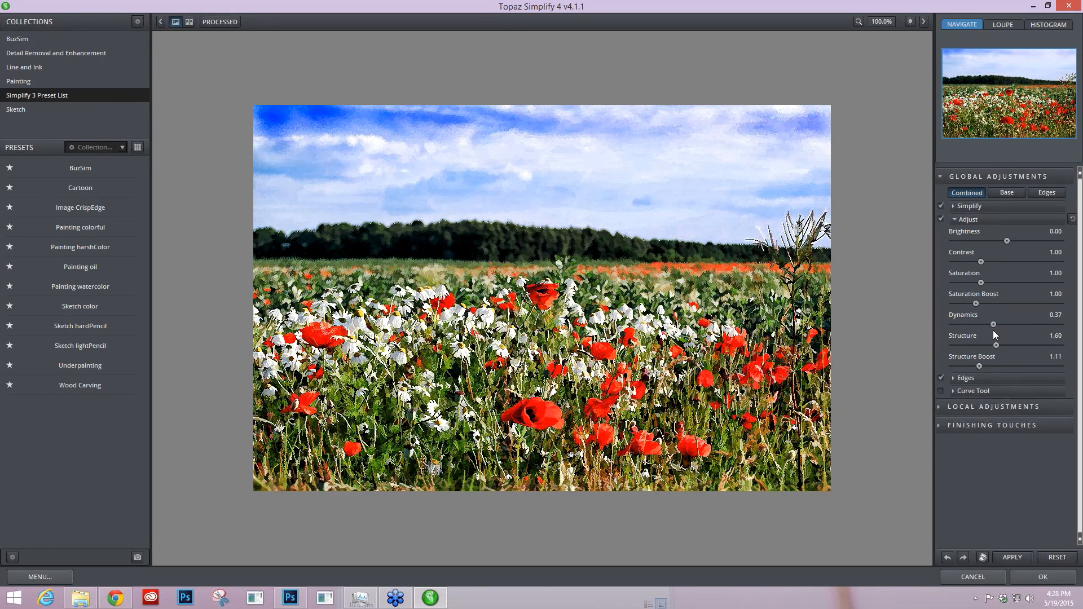
pyautogui.moveTo(977, 326); pyautogui.dragTo(975, 327)
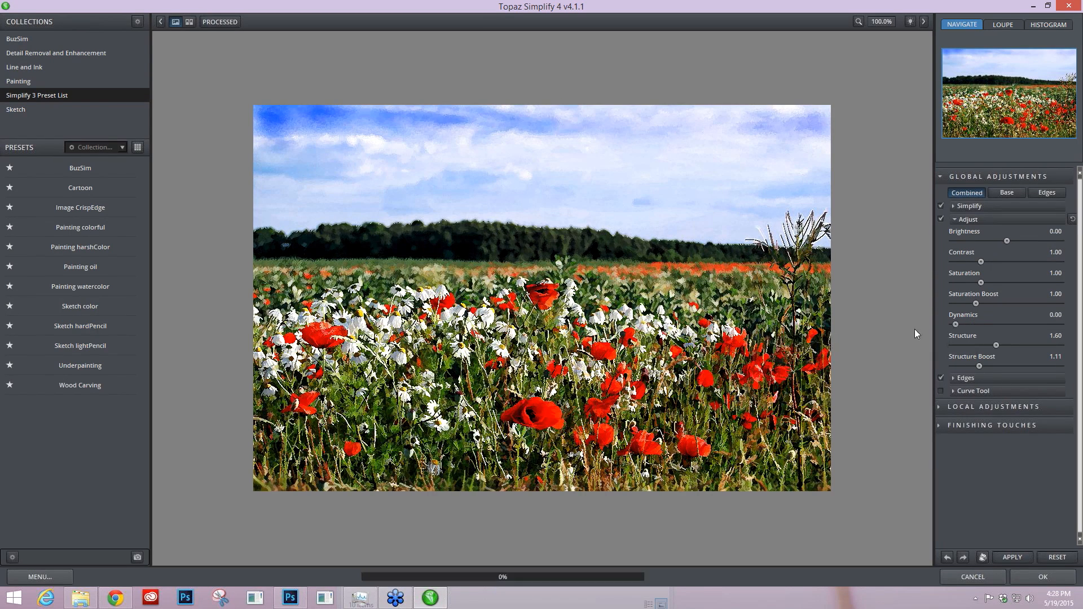
pyautogui.moveTo(962, 325); pyautogui.dragTo(984, 323)
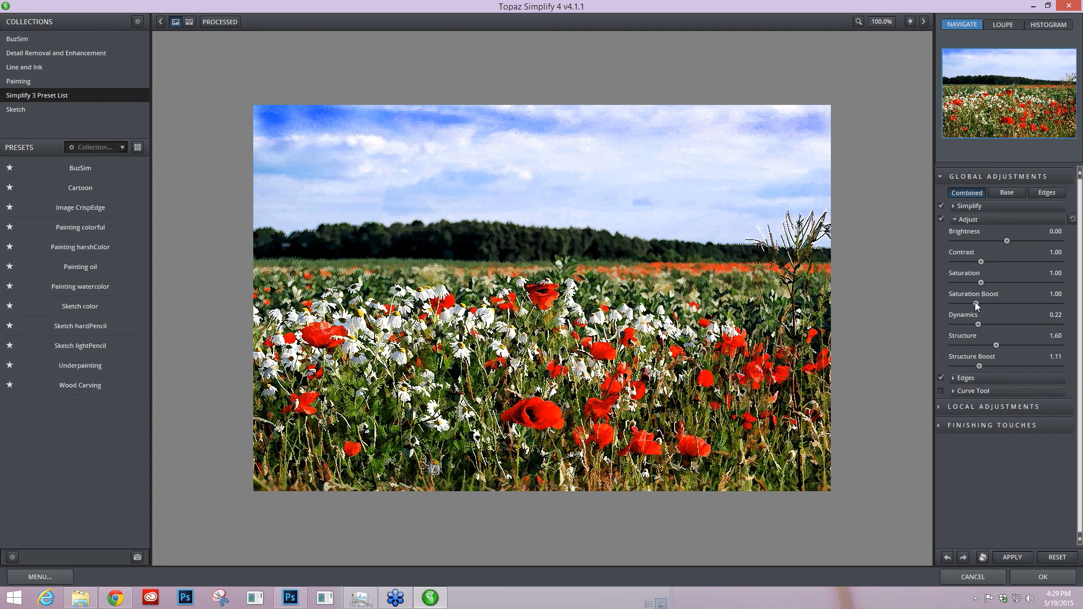
# Set Saturation to 1.40 and Saturation Boost to about 1.6.
pyautogui.moveTo(979, 302); pyautogui.dragTo(981, 302)
pyautogui.moveTo(981, 283); pyautogui.dragTo(989, 282)
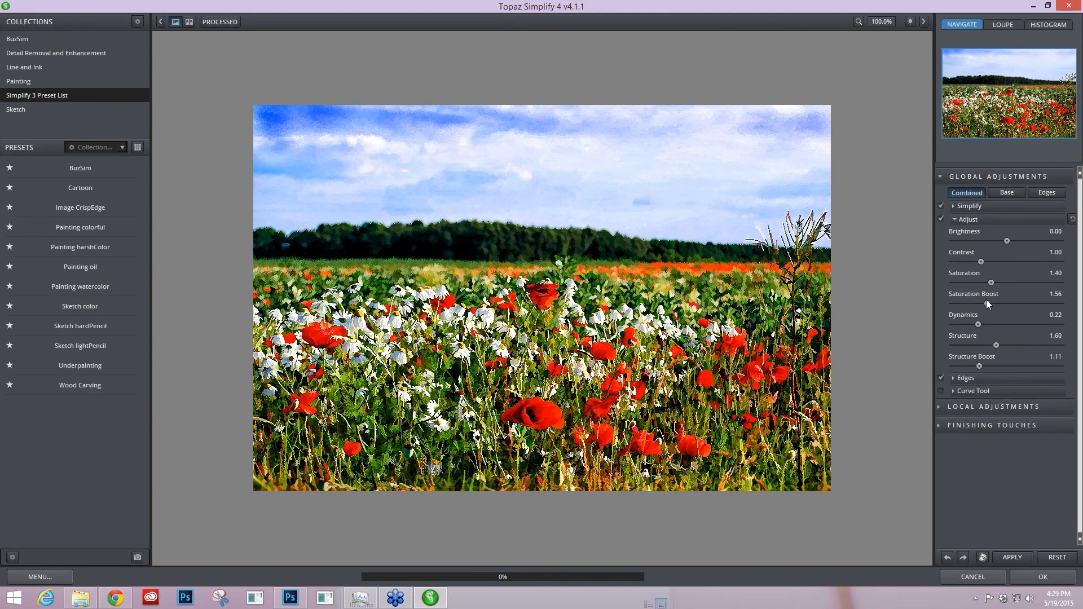
pyautogui.moveTo(987, 304); pyautogui.dragTo(989, 303)
# Review the global Edges settings and collapse the global adjustments.
pyautogui.click(955, 218)
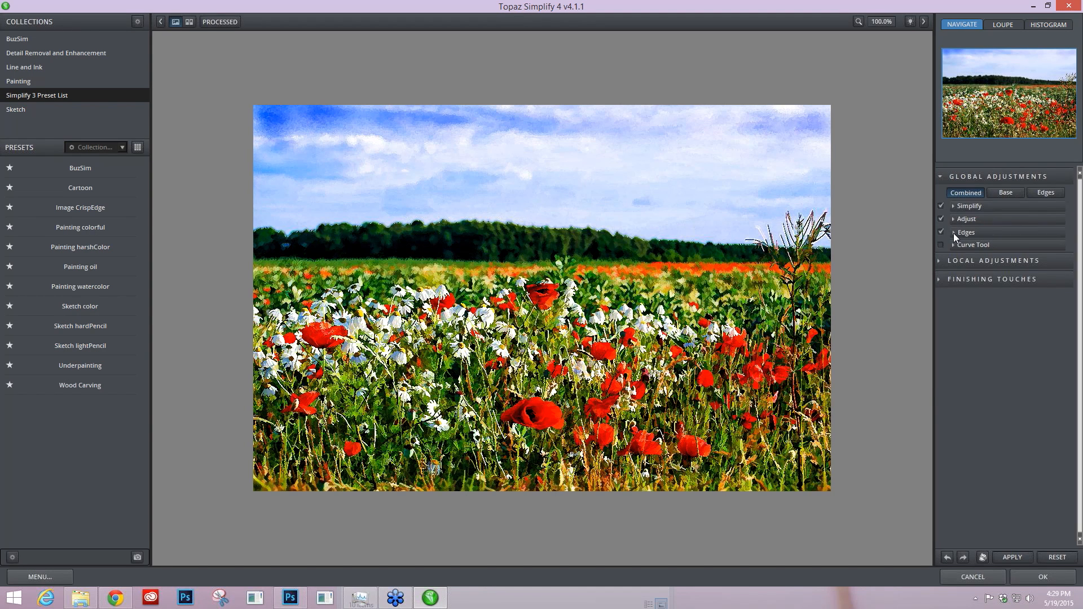
pyautogui.click(953, 233)
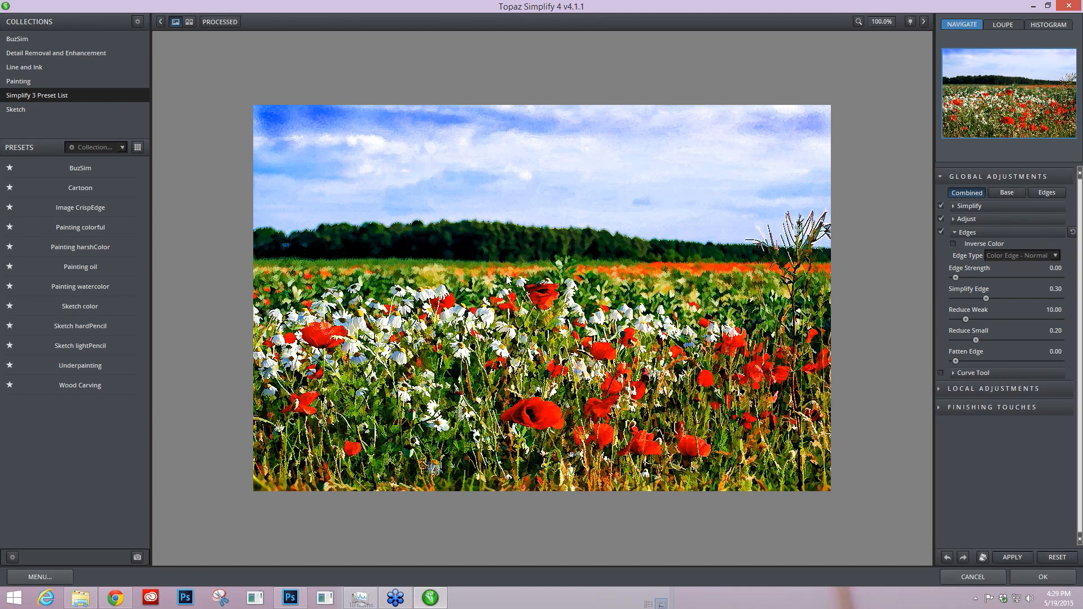
pyautogui.click(957, 232)
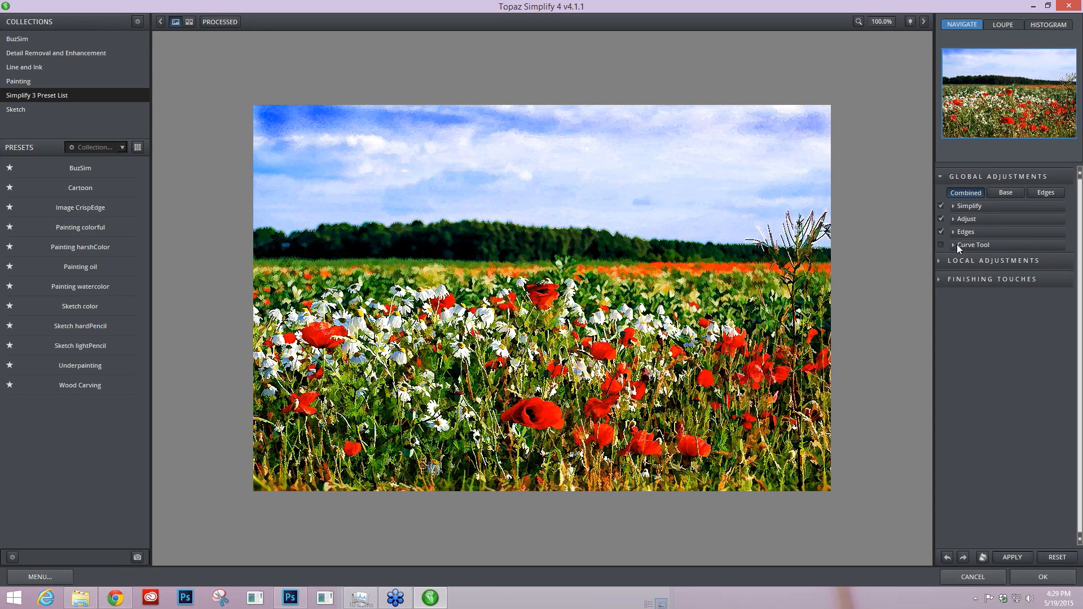
pyautogui.click(940, 177)
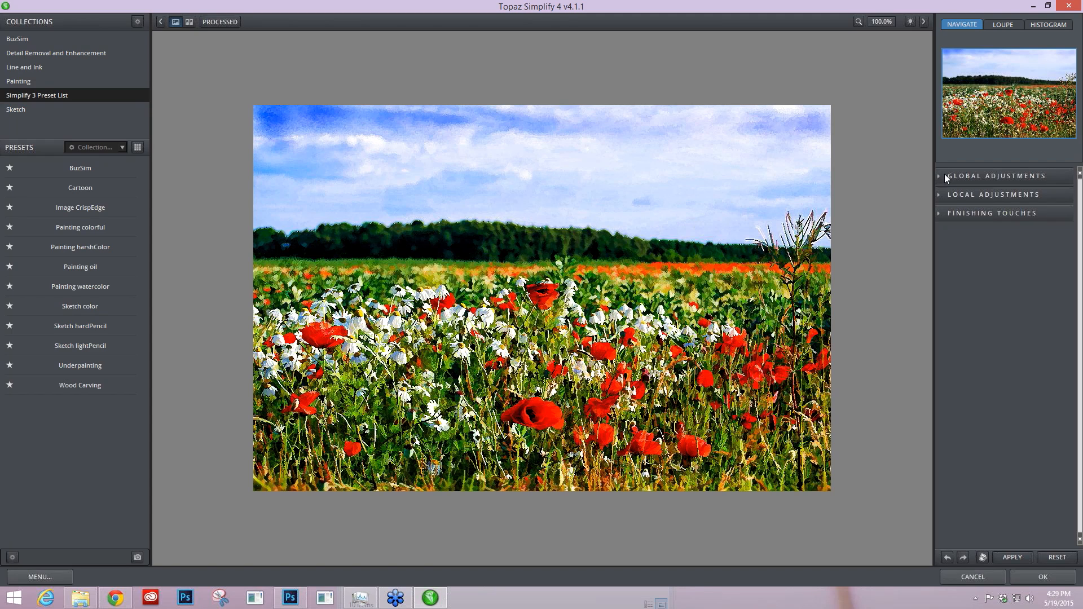
# Enable Quad Tone in the finishing touches and set its Tone Strength to 0.50.
pyautogui.click(939, 215)
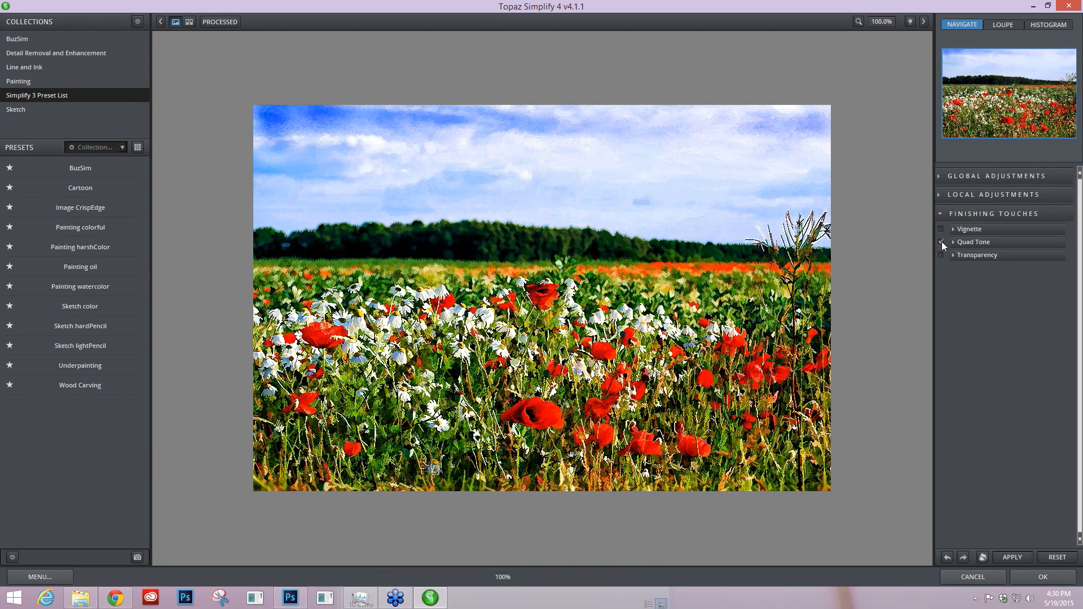
pyautogui.click(941, 242)
pyautogui.click(954, 242)
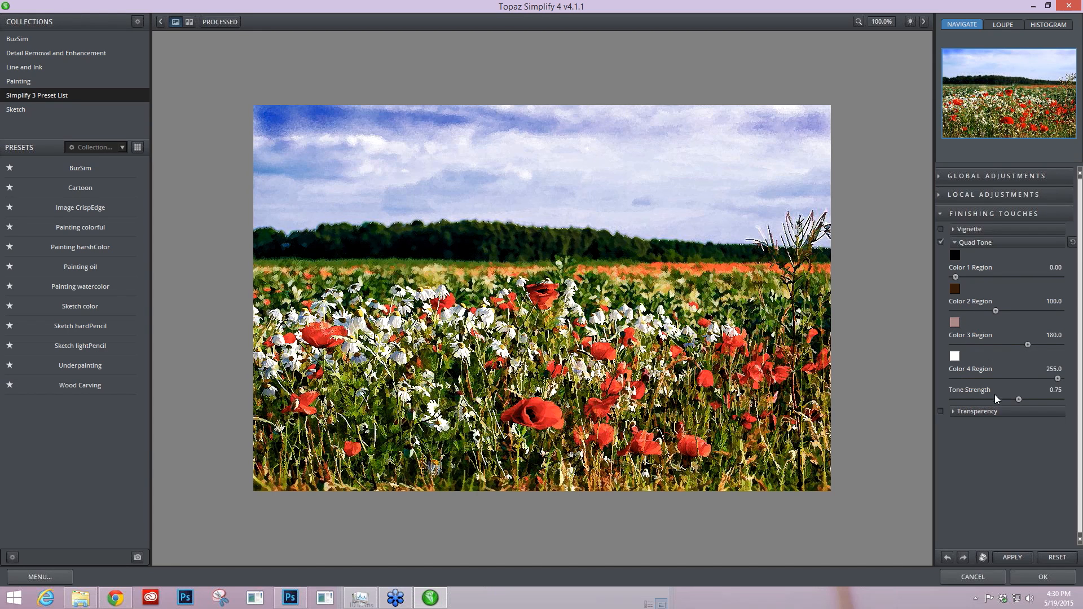
pyautogui.moveTo(1018, 399); pyautogui.dragTo(966, 399)
pyautogui.moveTo(966, 399); pyautogui.dragTo(956, 399)
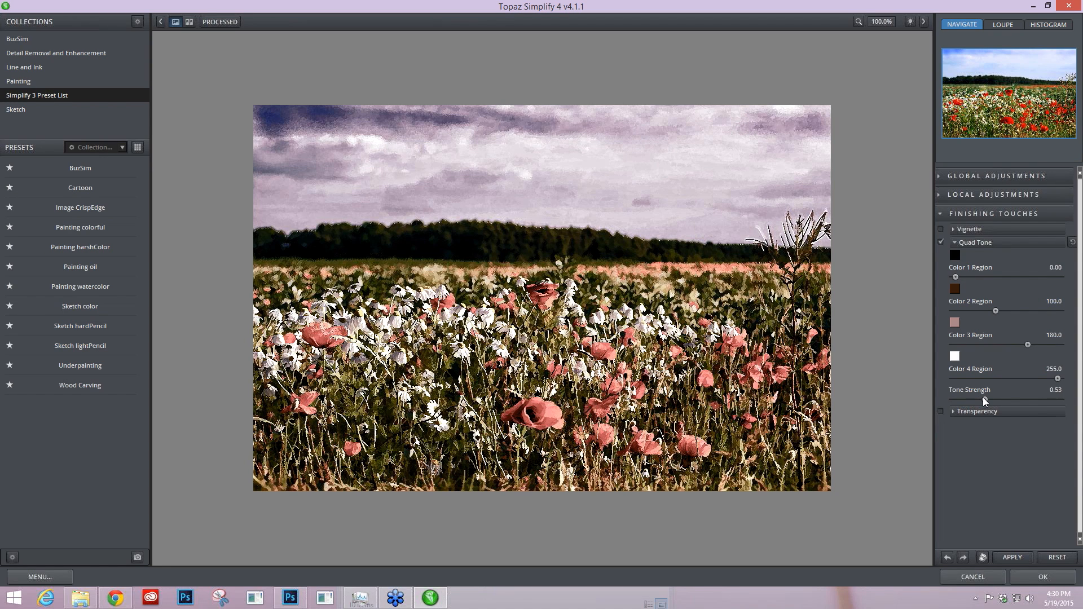
pyautogui.click(1025, 399)
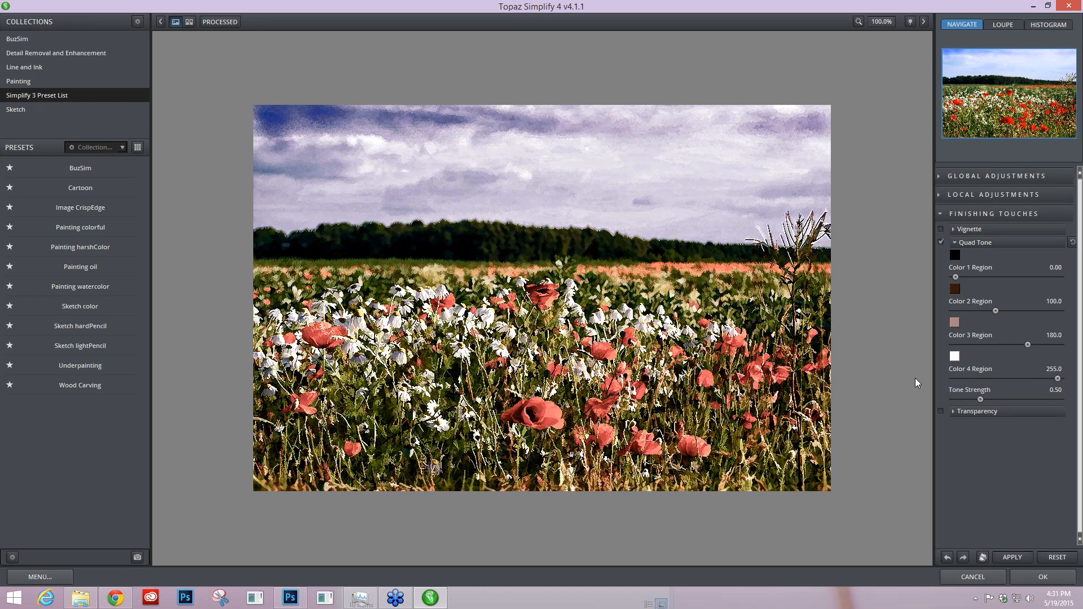
# Change Quad Tone's Color 1 to a very dark blue with hue 240, saturation 255 and value 35.
pyautogui.click(955, 256)
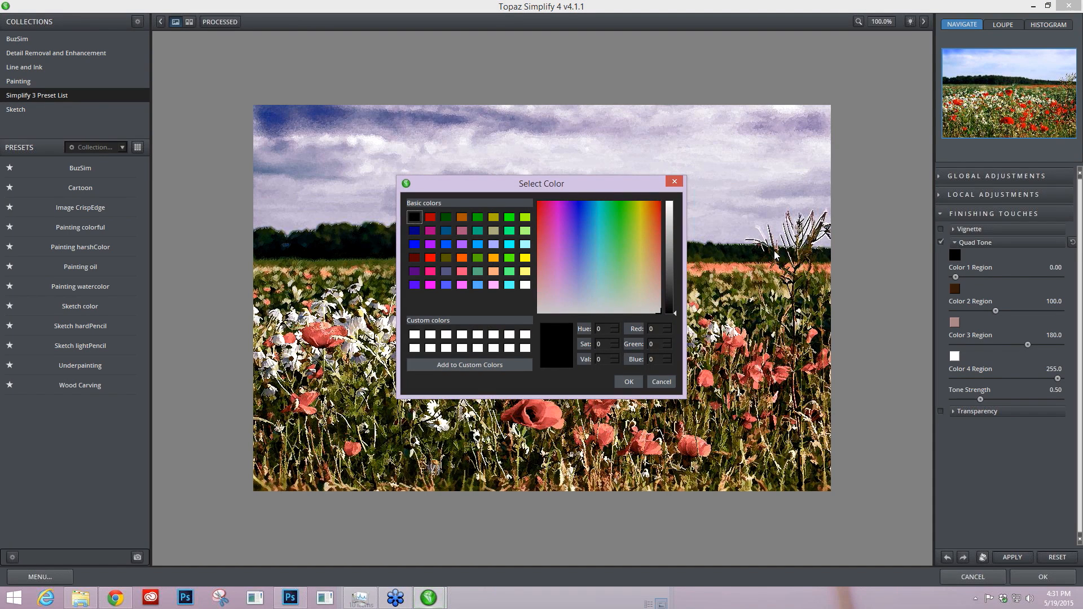
pyautogui.moveTo(549, 177); pyautogui.dragTo(564, 132)
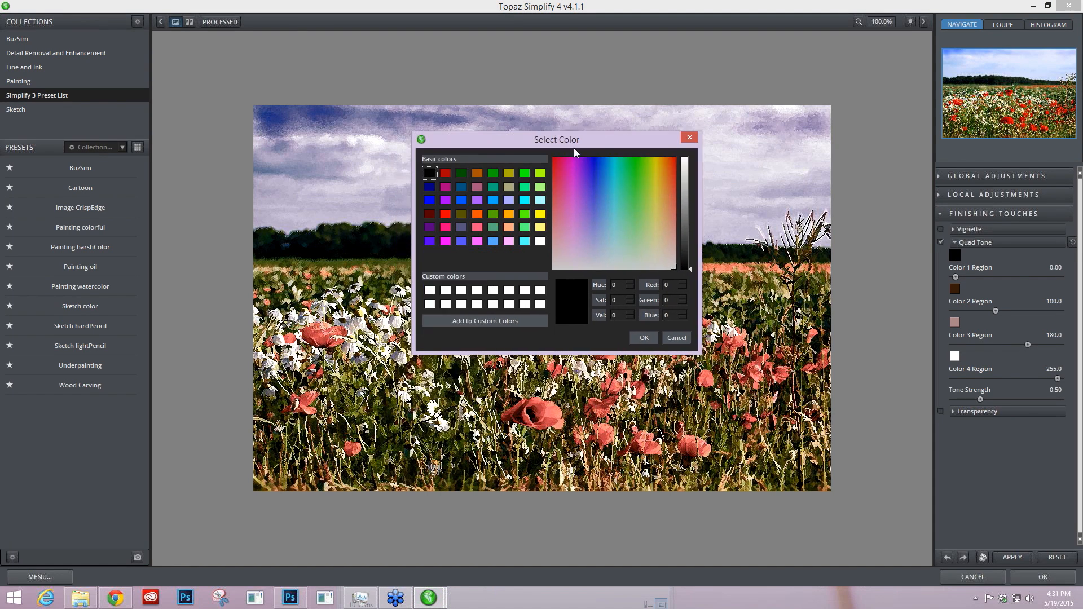
pyautogui.click(431, 187)
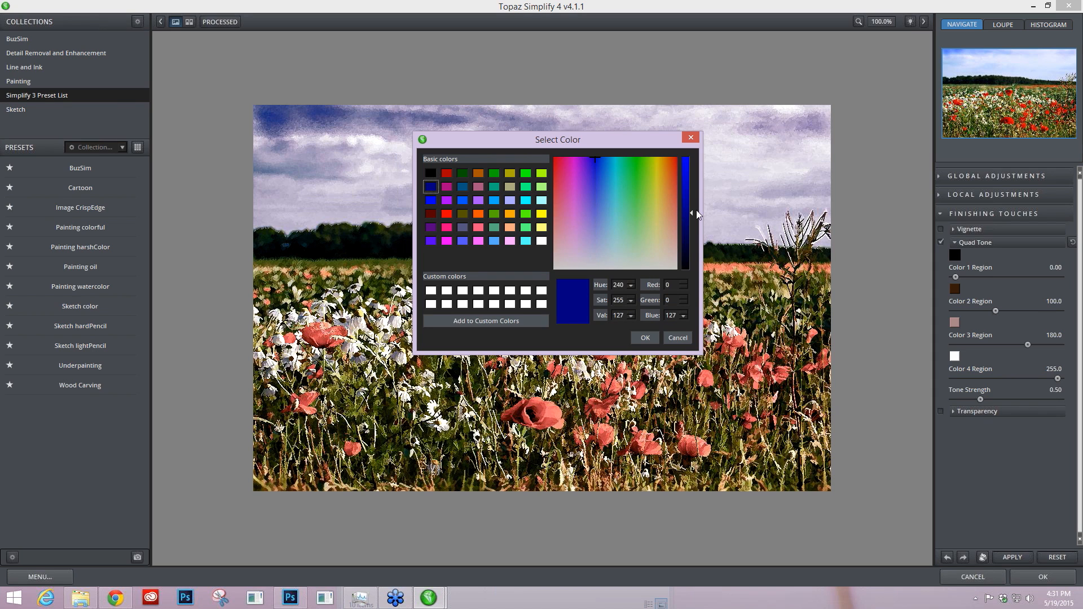
pyautogui.moveTo(690, 219); pyautogui.dragTo(692, 259)
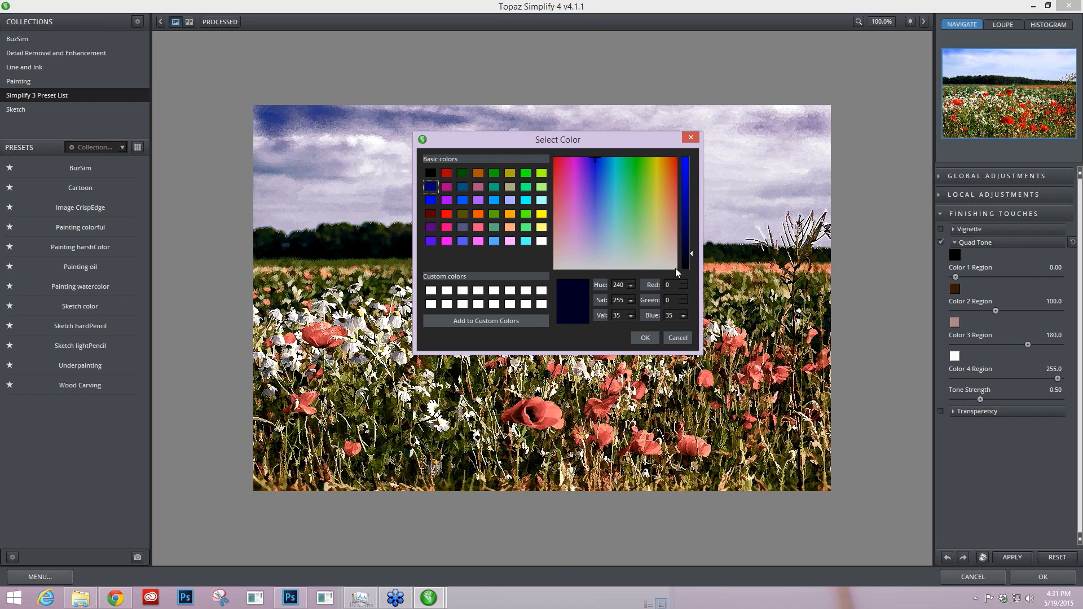
pyautogui.click(645, 339)
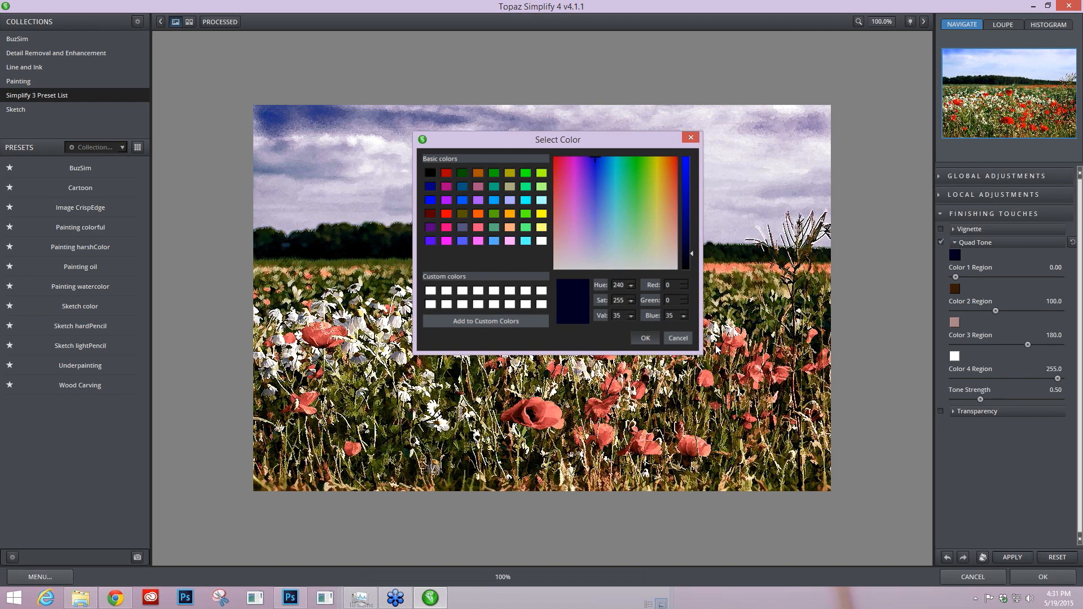
# Change Quad Tone's Color 2 to a navy blue, about red 11, green 33, blue 80.
pyautogui.click(954, 288)
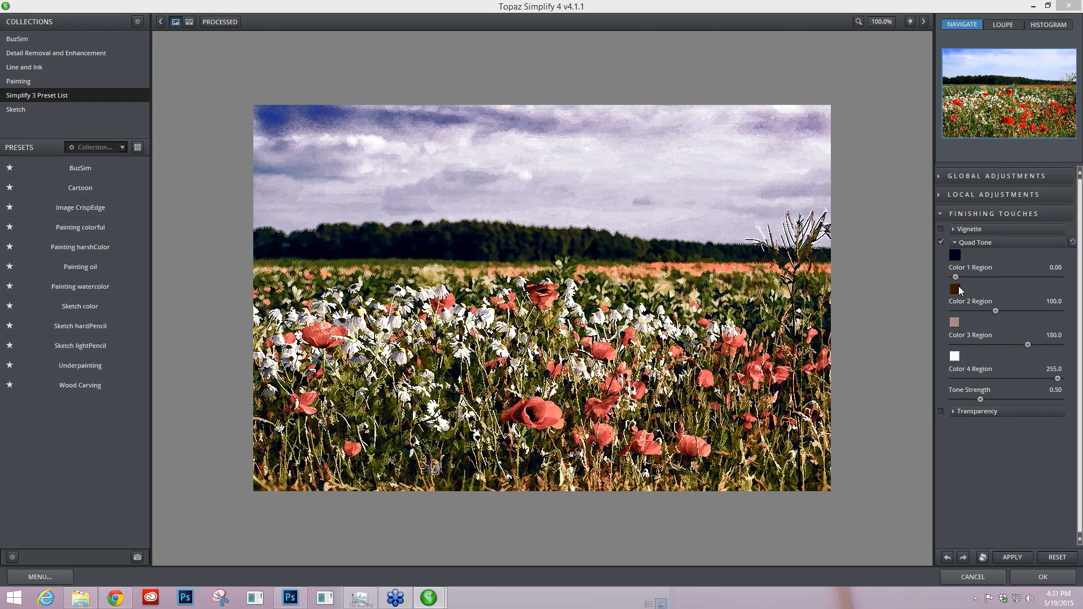
pyautogui.moveTo(652, 217); pyautogui.dragTo(585, 217)
pyautogui.moveTo(674, 287); pyautogui.dragTo(673, 281)
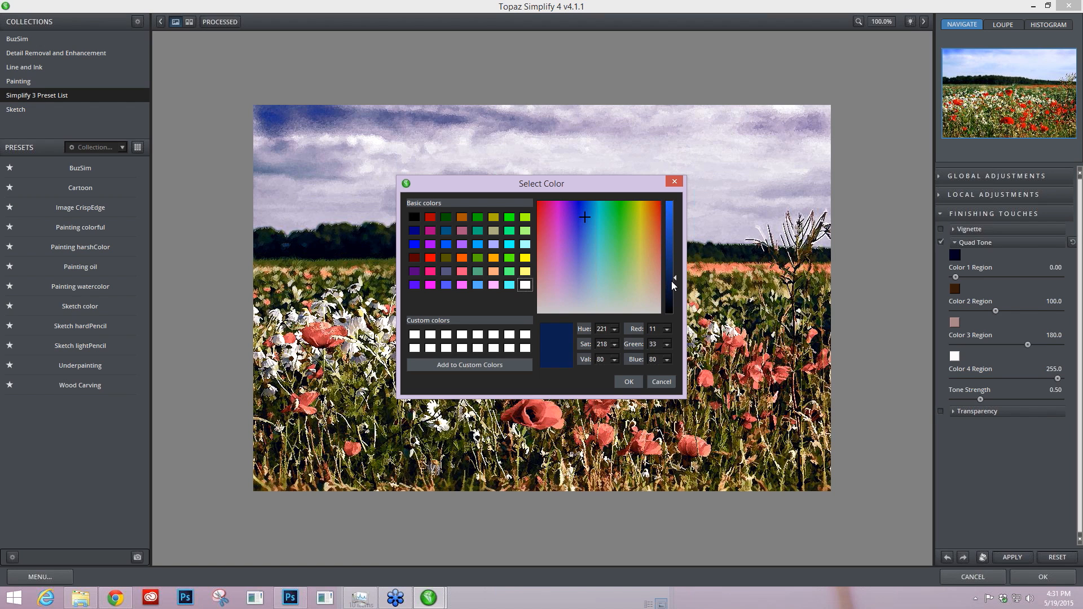
pyautogui.click(631, 382)
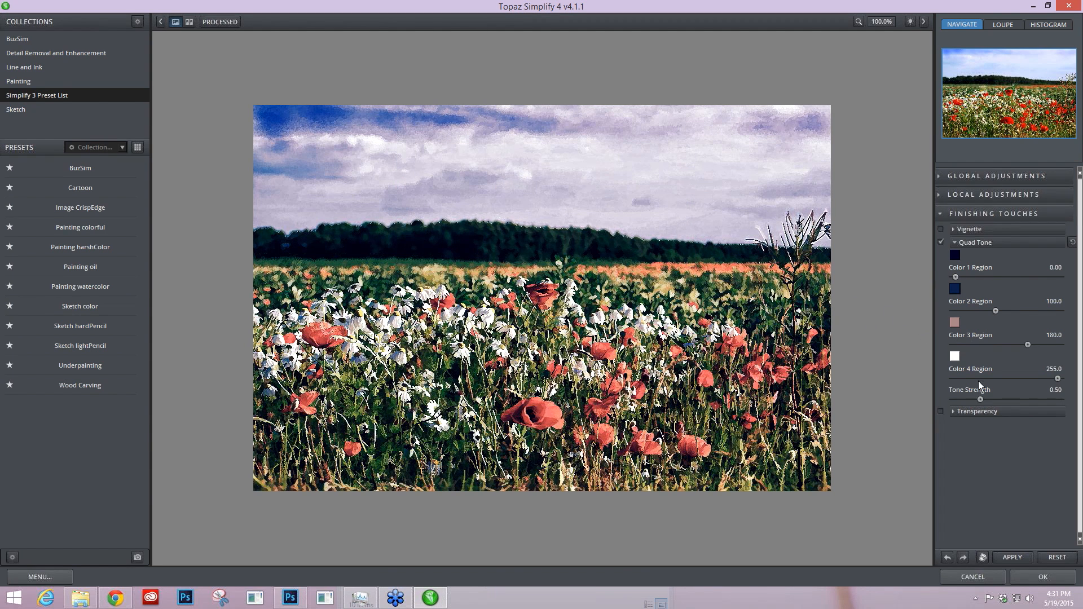
# Change Quad Tone's Color 3 to a muted yellow, about red 170, green 164, blue 85.
pyautogui.click(955, 323)
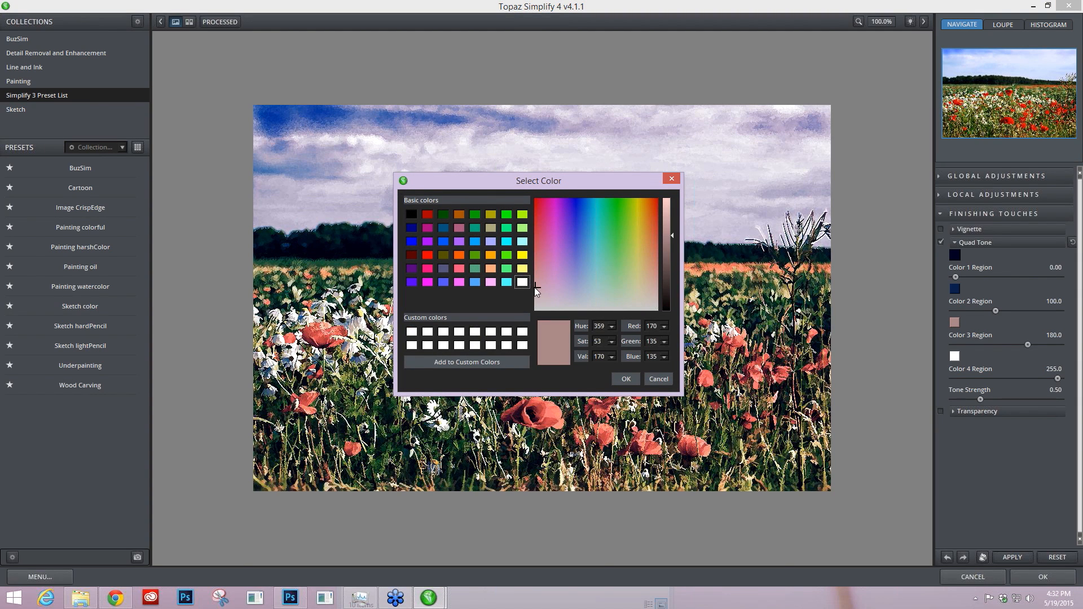
pyautogui.click(637, 286)
pyautogui.moveTo(634, 287); pyautogui.dragTo(637, 225)
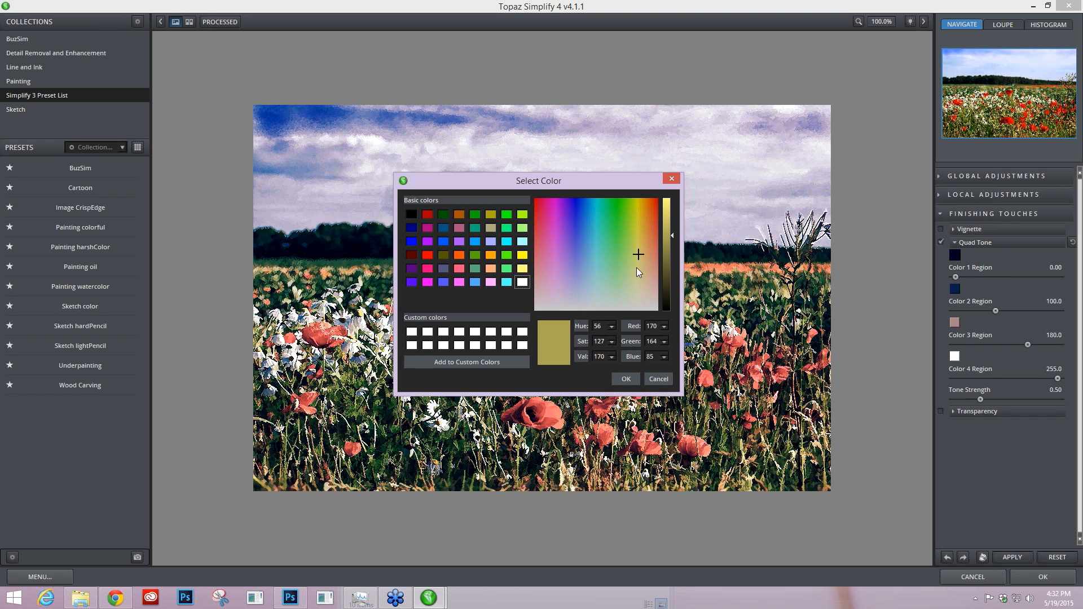
pyautogui.click(625, 380)
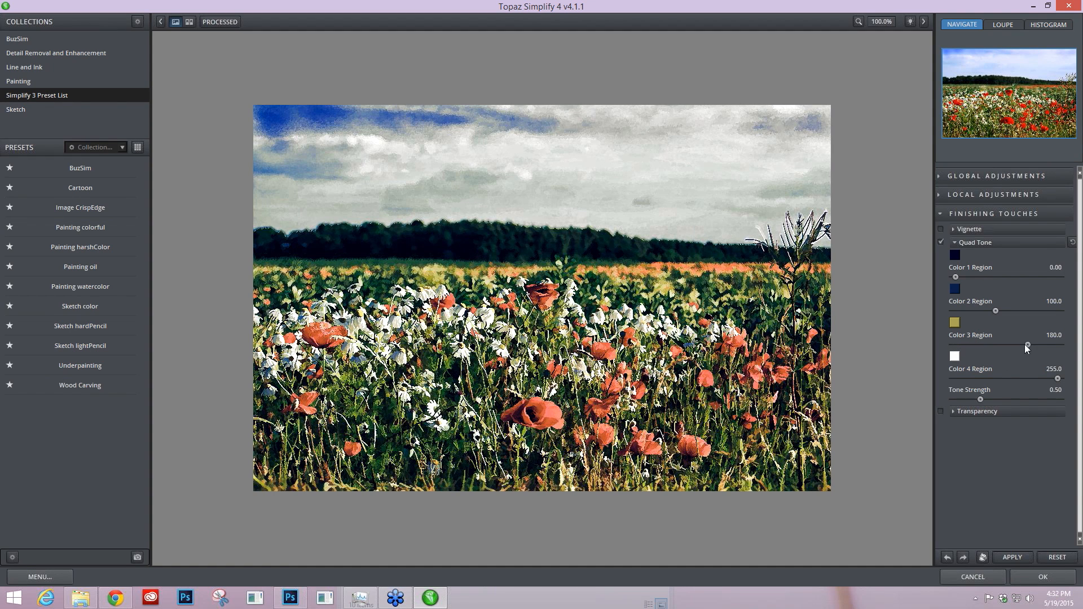
# Change Quad Tone's Color 4 to a pale cream with red 255, green 242, blue 189.
pyautogui.click(955, 359)
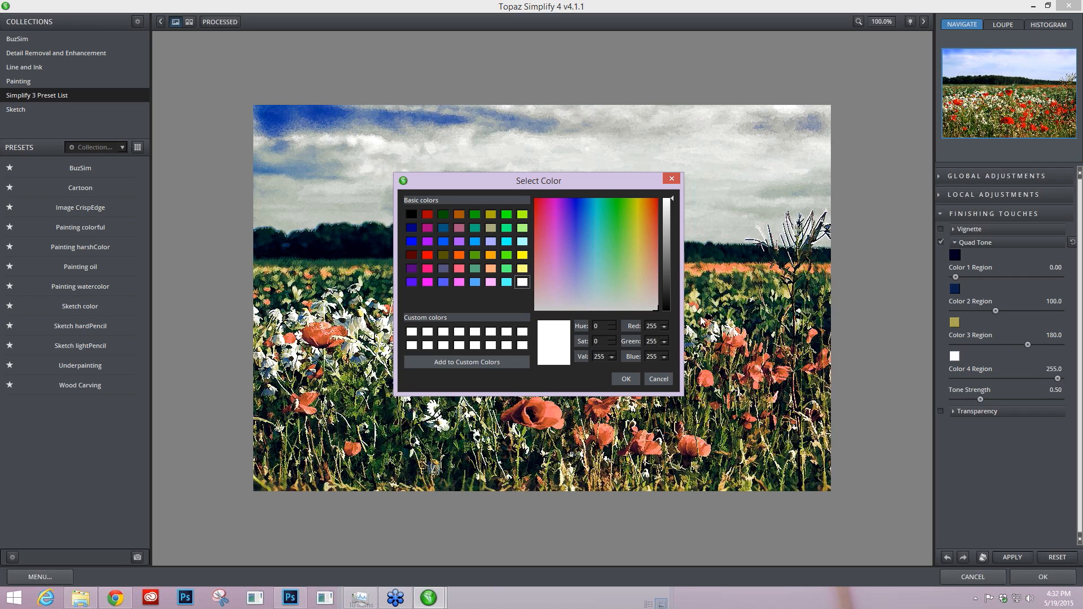
pyautogui.moveTo(657, 309); pyautogui.dragTo(641, 281)
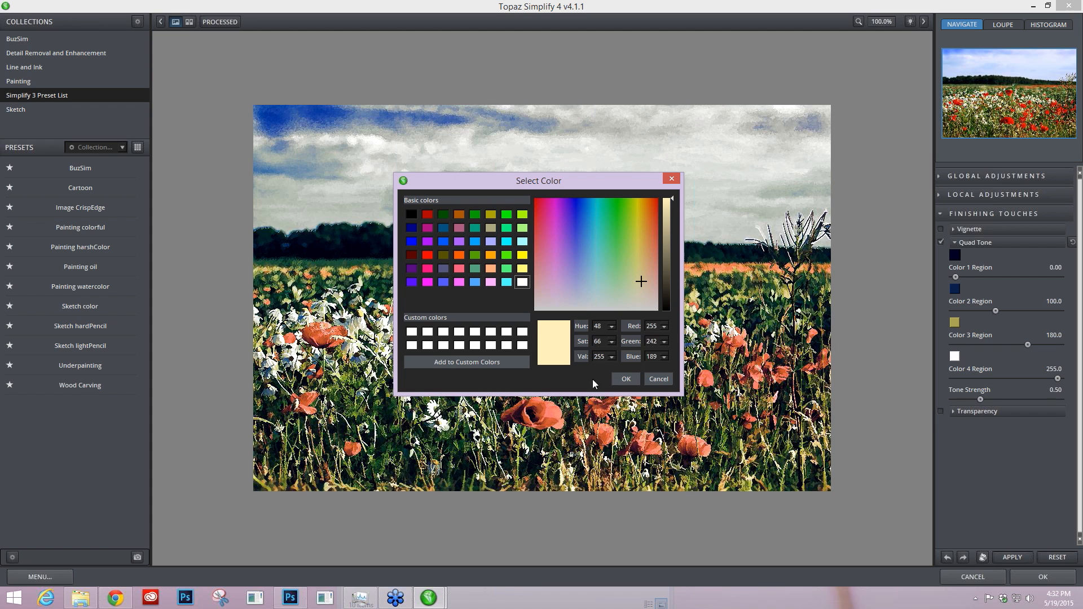
pyautogui.click(620, 382)
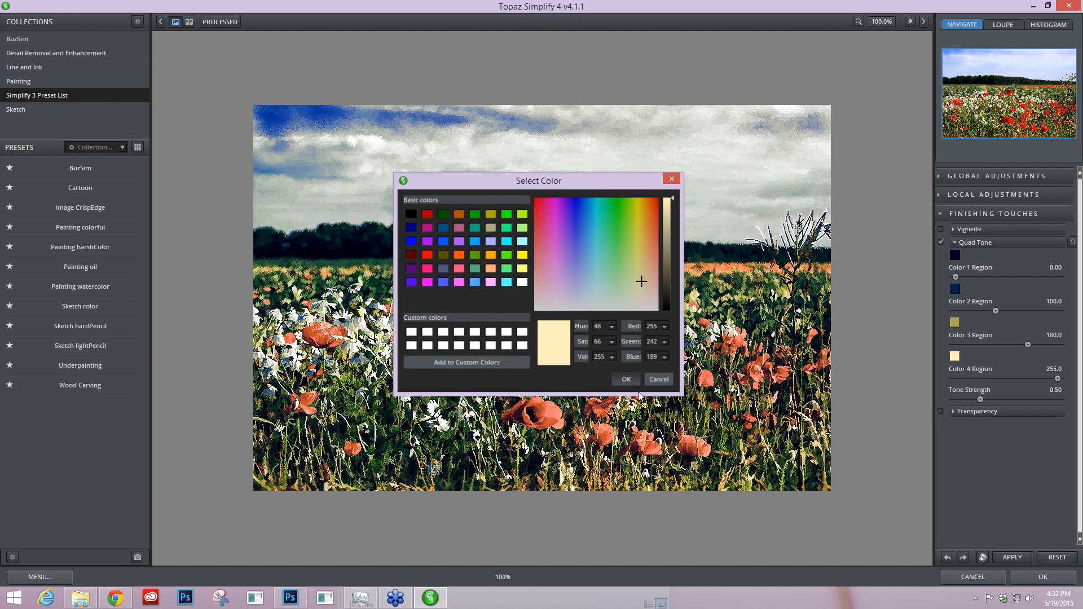
# Compare the image with Quad Tone off and on, and try Tone Strength from 0.35 to 1.00 before returning it to 0.50.
pyautogui.click(941, 243)
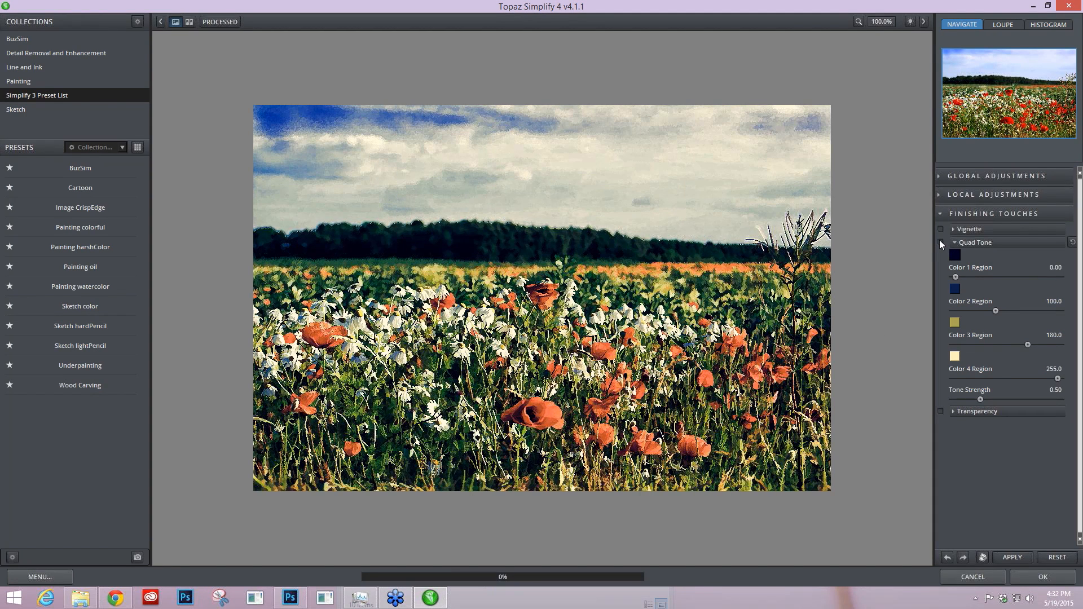
pyautogui.click(940, 242)
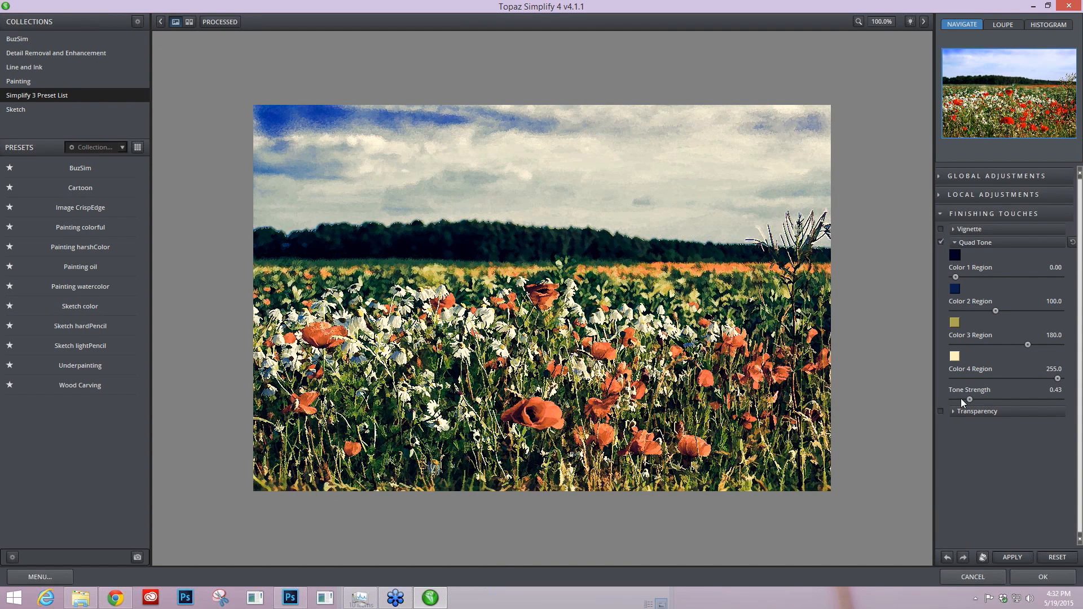
pyautogui.moveTo(962, 400); pyautogui.dragTo(953, 401)
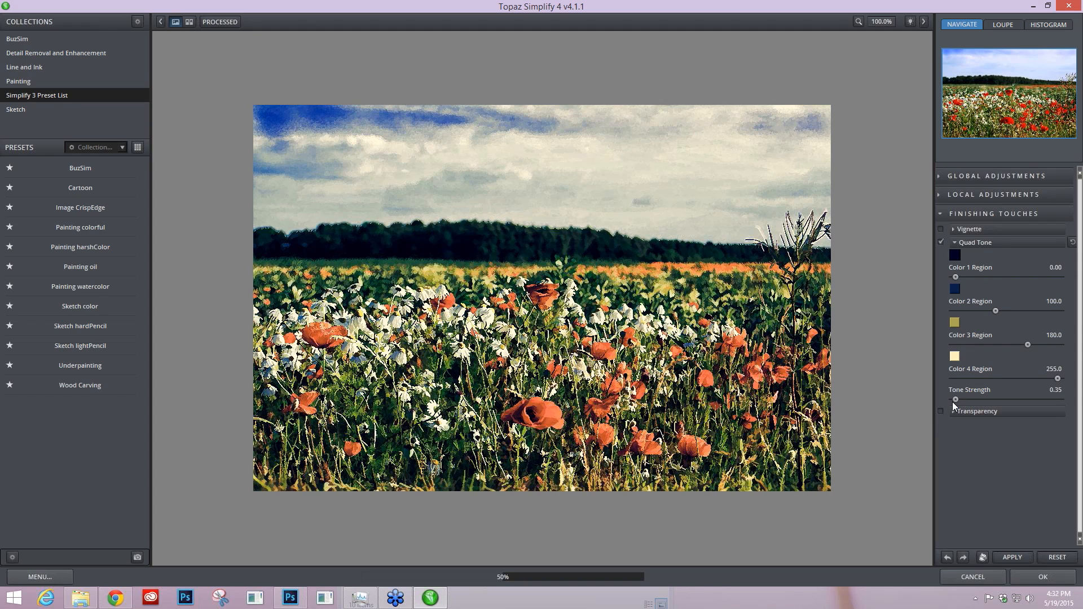
pyautogui.moveTo(955, 399); pyautogui.dragTo(1025, 400)
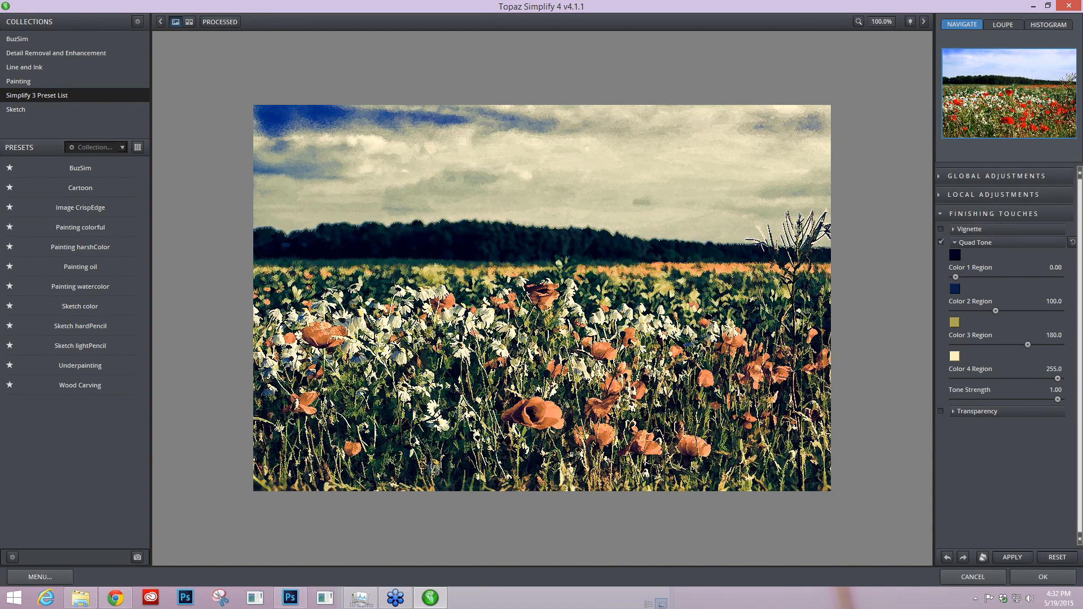
pyautogui.click(1030, 399)
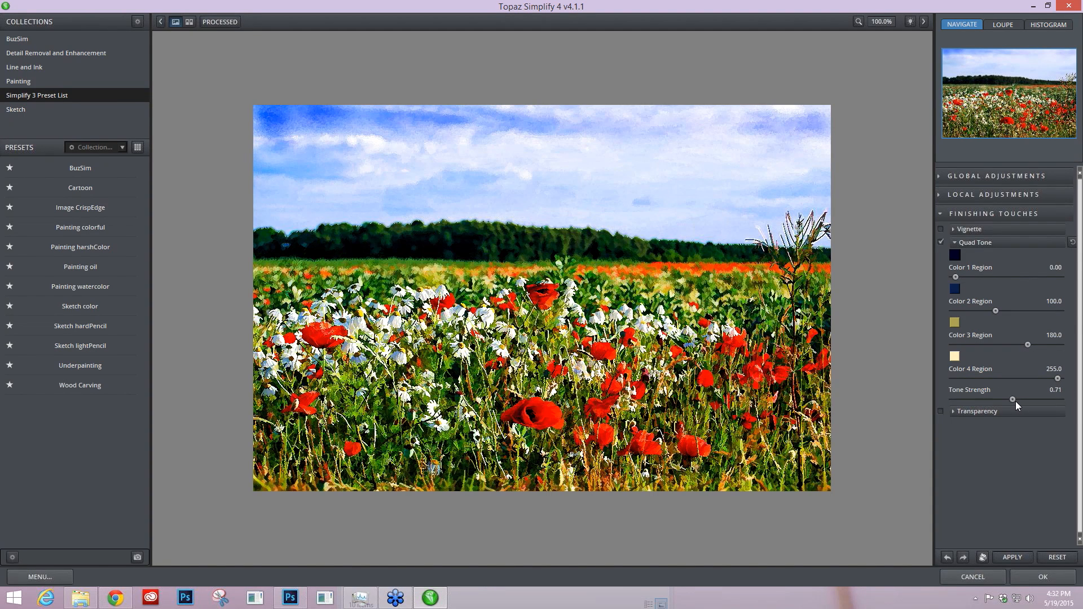
pyautogui.moveTo(1015, 401); pyautogui.dragTo(1004, 400)
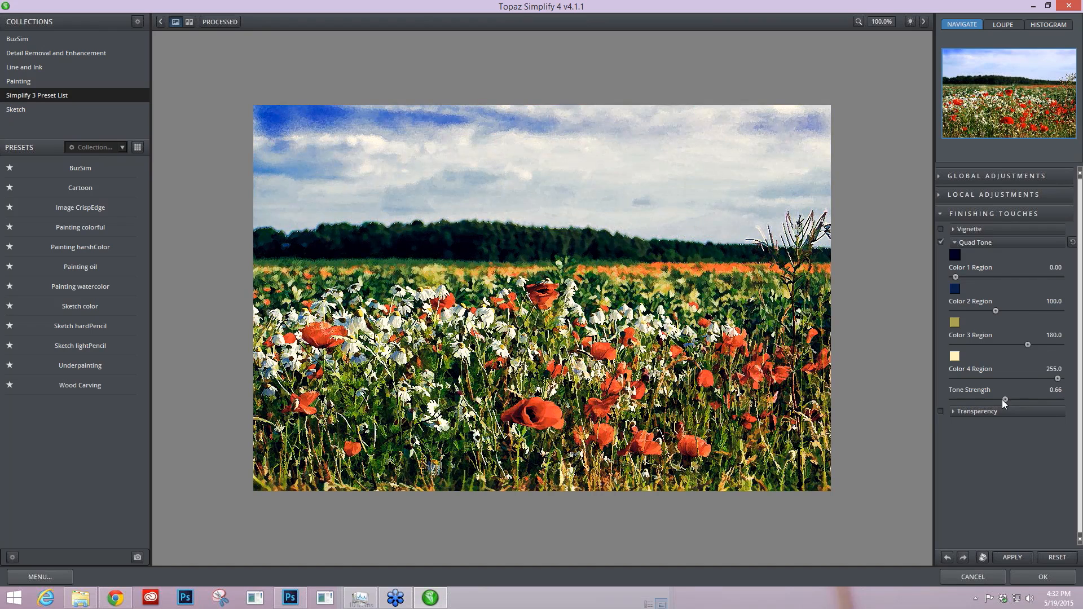
pyautogui.moveTo(1005, 400); pyautogui.dragTo(981, 400)
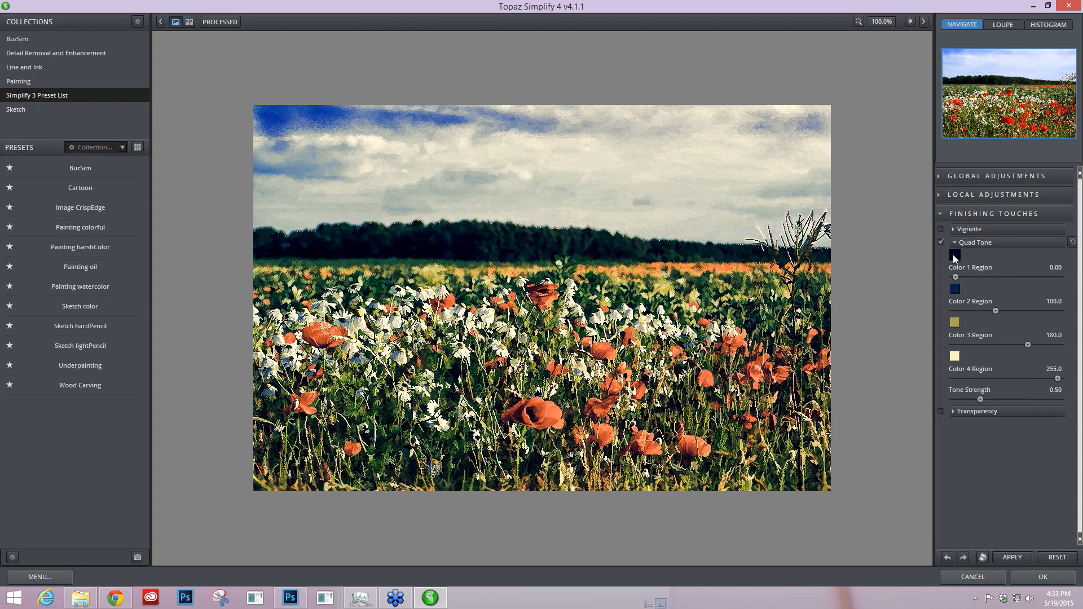
# Set Quad Tone's Color 2 Region to 43.20 after trying it at 87.79 and 124.0.
pyautogui.moveTo(956, 276); pyautogui.dragTo(956, 280)
pyautogui.moveTo(996, 311)
pyautogui.mouseDown()
pyautogui.moveTo(975, 311)
pyautogui.moveTo(1002, 310)
pyautogui.mouseUp()
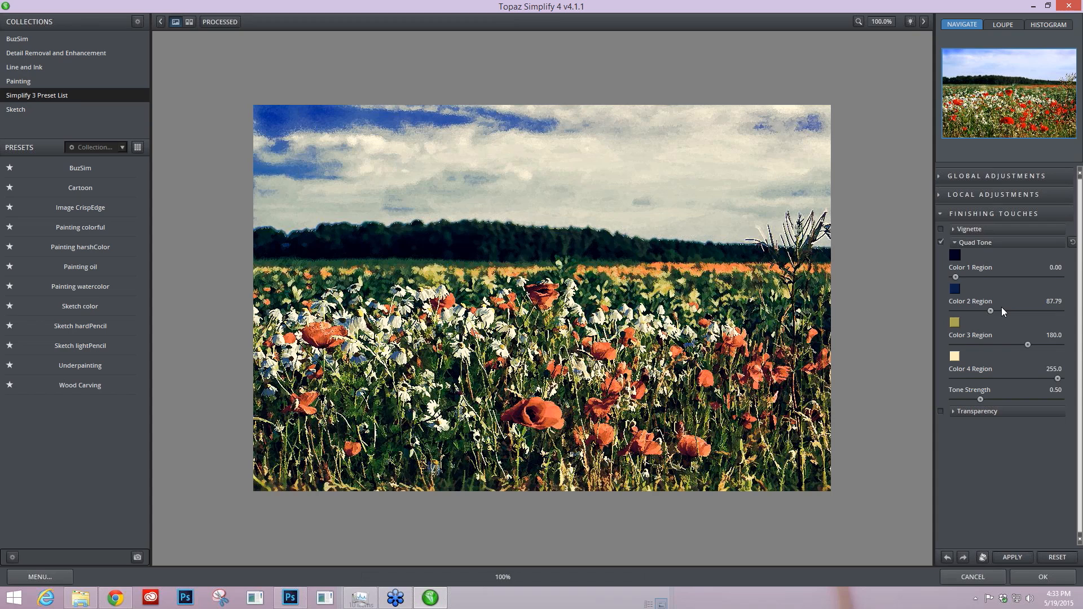
pyautogui.click(1002, 310)
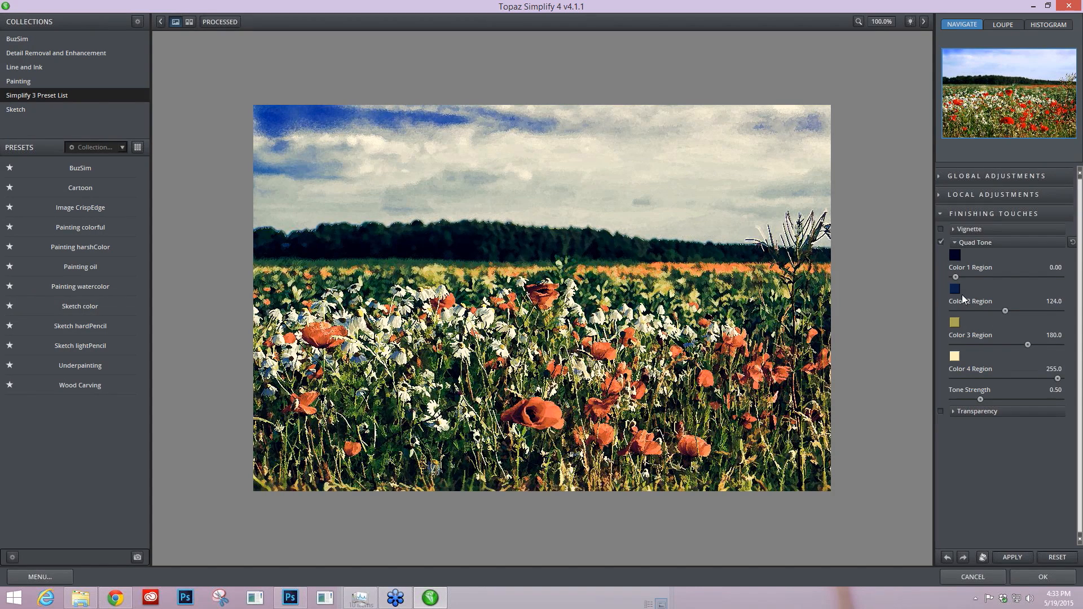
pyautogui.click(978, 311)
pyautogui.moveTo(976, 310); pyautogui.dragTo(973, 309)
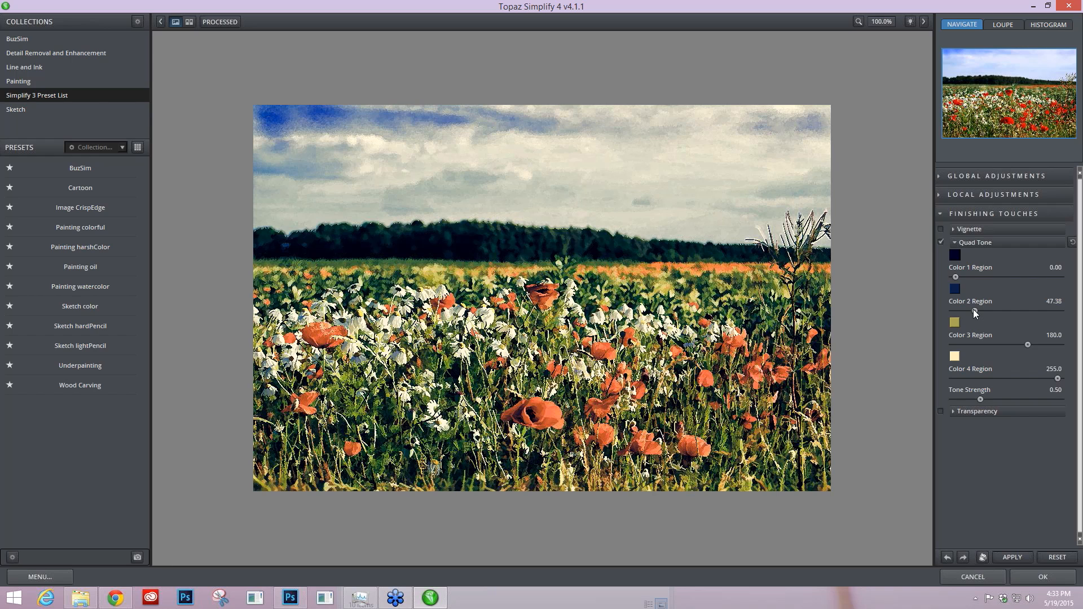
# Set Color 3 Region to 146.3 and Color 4 Region to 255.0, and accept the Simplify result.
pyautogui.moveTo(1028, 345); pyautogui.dragTo(1010, 347)
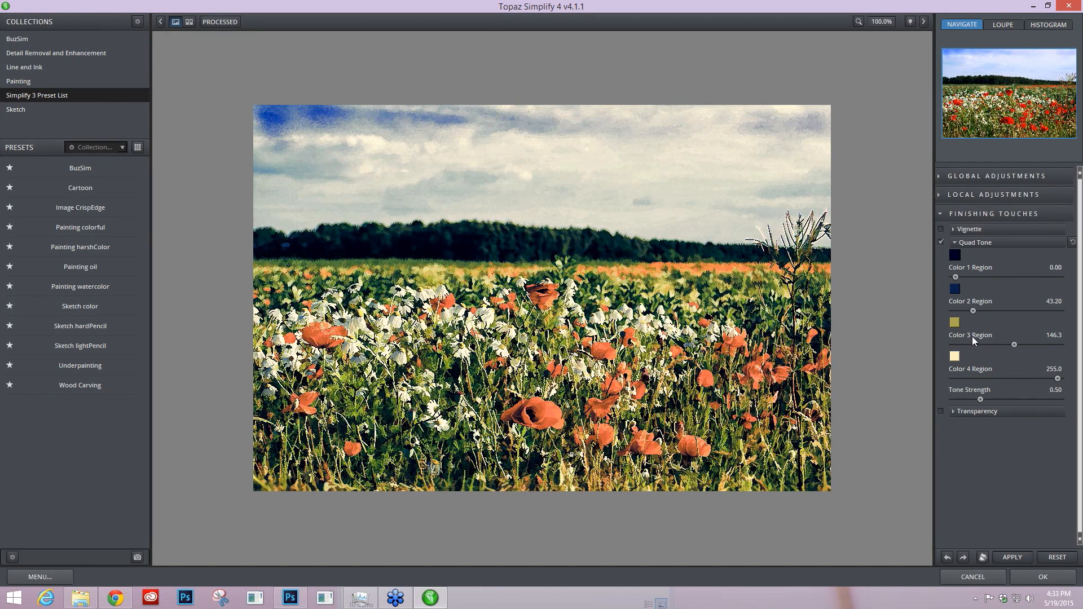
pyautogui.moveTo(1058, 379); pyautogui.dragTo(1048, 379)
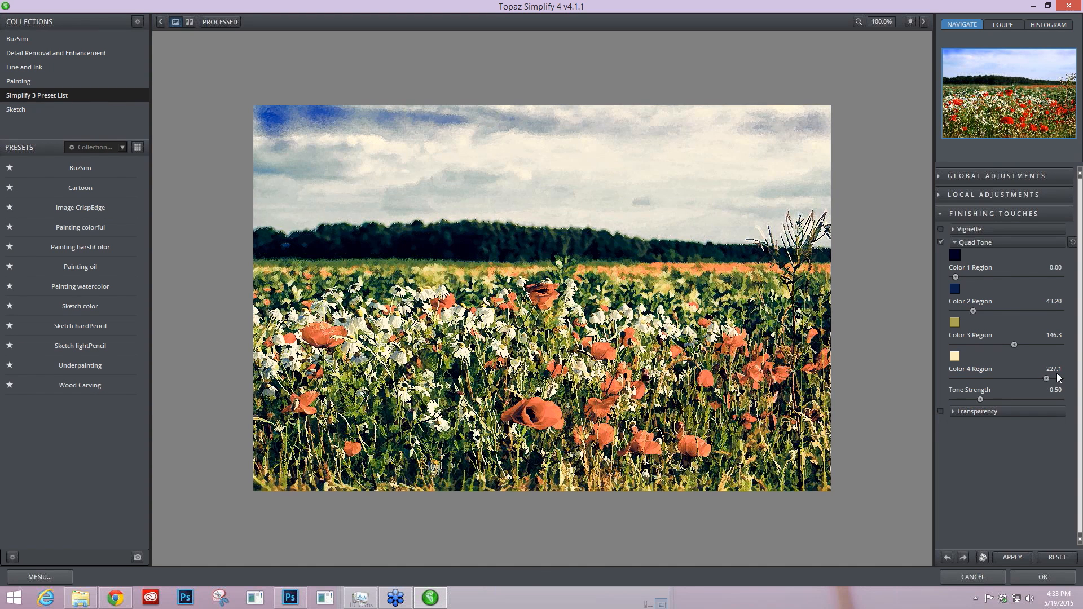
pyautogui.click(1058, 378)
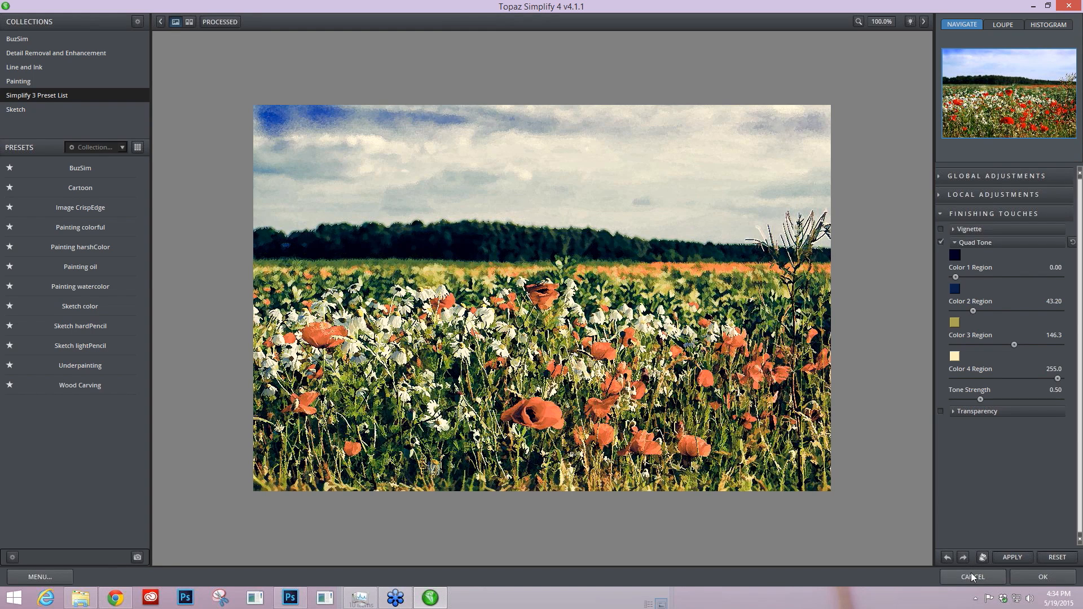
pyautogui.click(1027, 575)
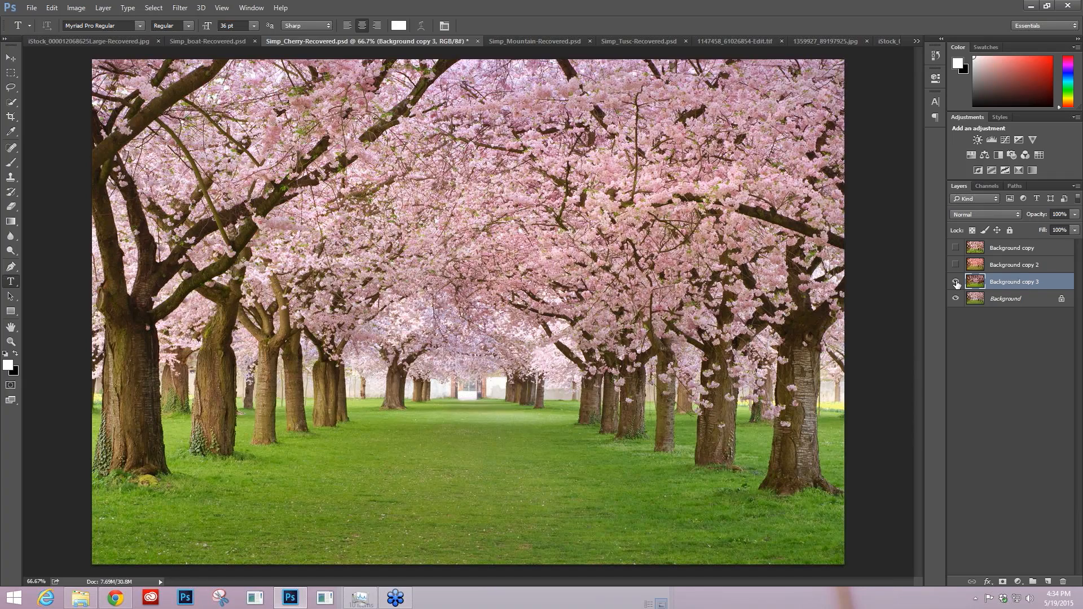
# In Photoshop's cherry blossom document, hide the Background copy 3 layer and duplicate the Background layer.
pyautogui.click(956, 282)
pyautogui.click(956, 282)
pyautogui.click(1006, 299)
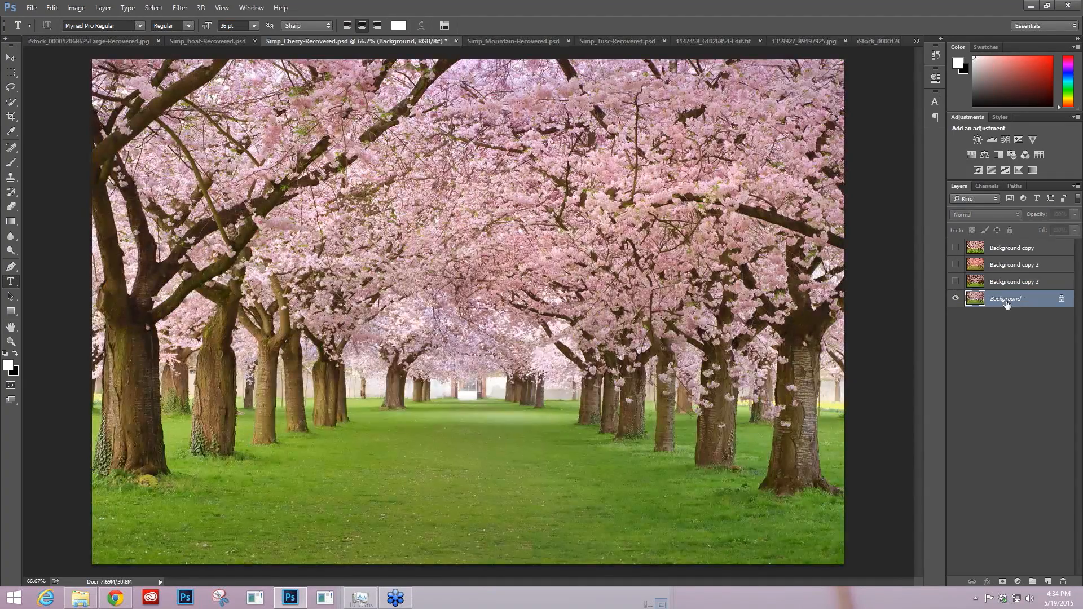
pyautogui.hotkey('ctrl', 'j')
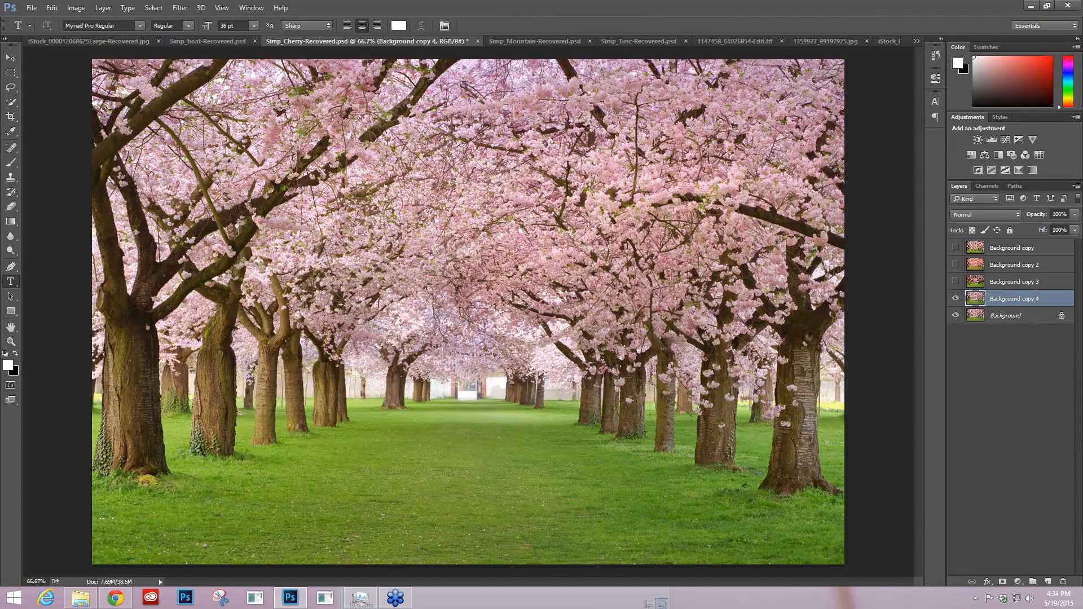
# Open the duplicated cherry blossom layer in the Topaz Simplify 4 filter.
pyautogui.click(180, 8)
pyautogui.moveTo(281, 253)
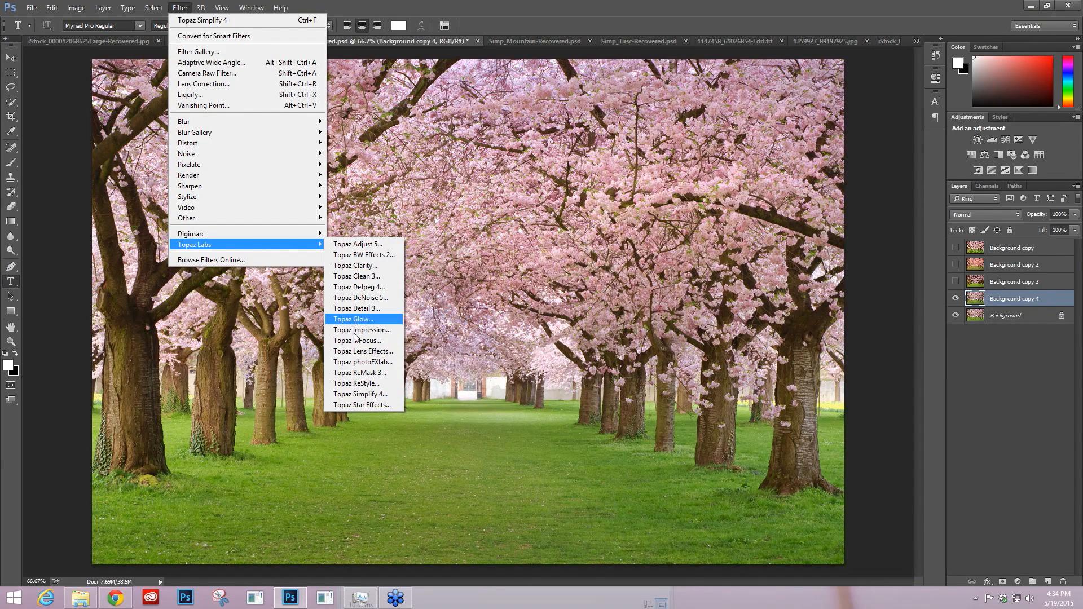
pyautogui.click(355, 394)
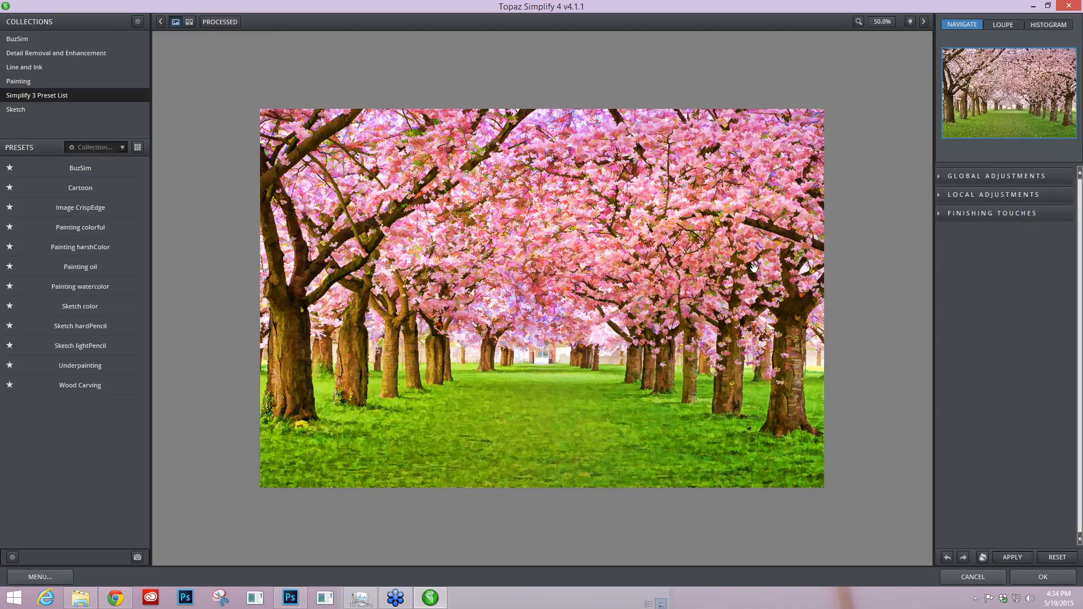
# View the cherry blossom image at 100%, reset all Simplify settings and expand the global adjustments.
pyautogui.click(755, 268)
pyautogui.click(883, 22)
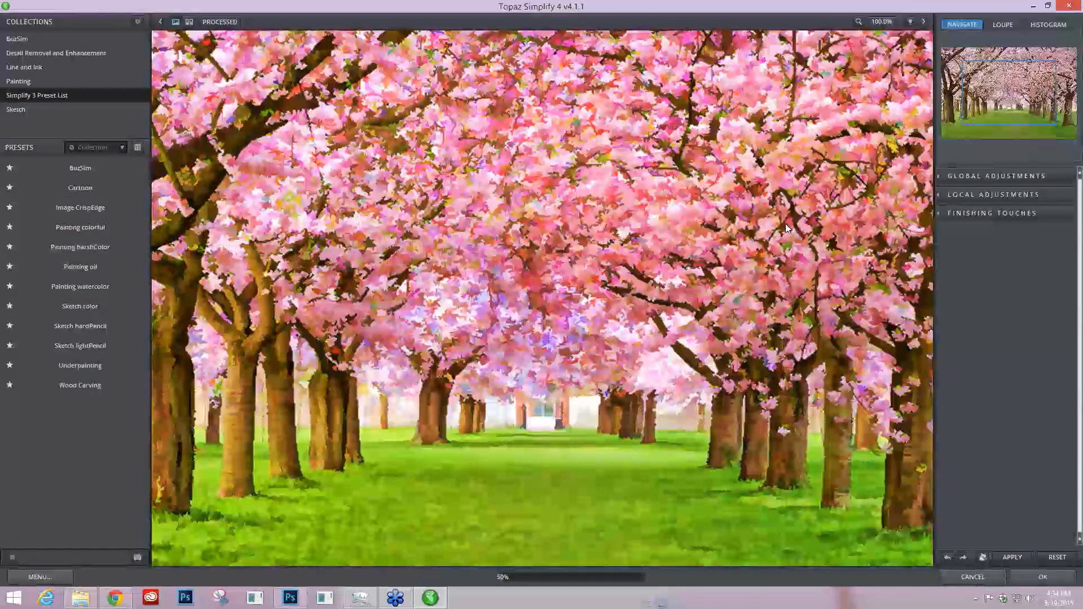
pyautogui.click(1057, 558)
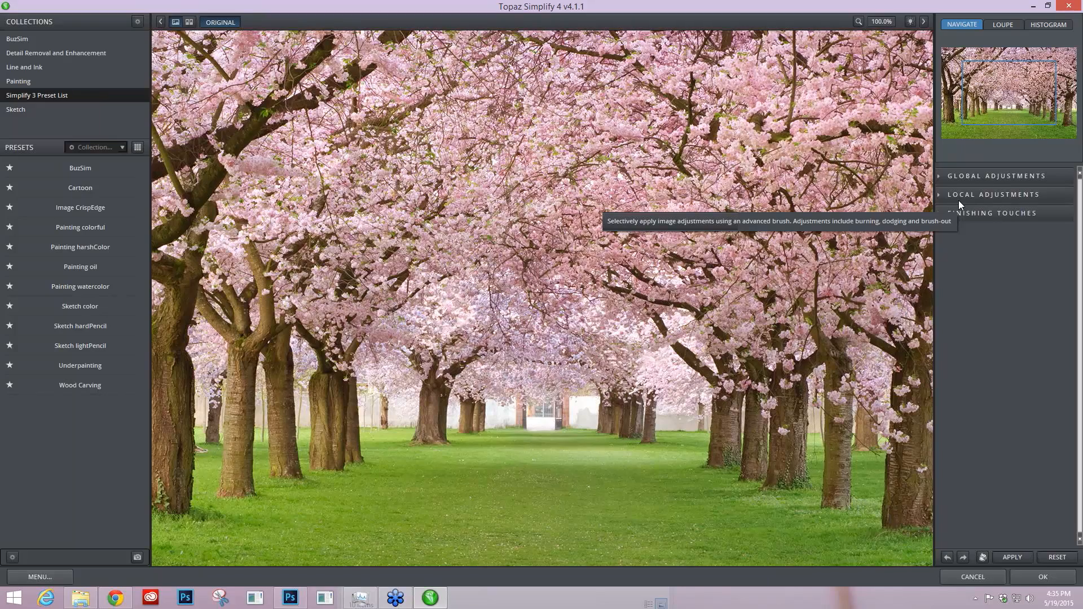
pyautogui.click(941, 178)
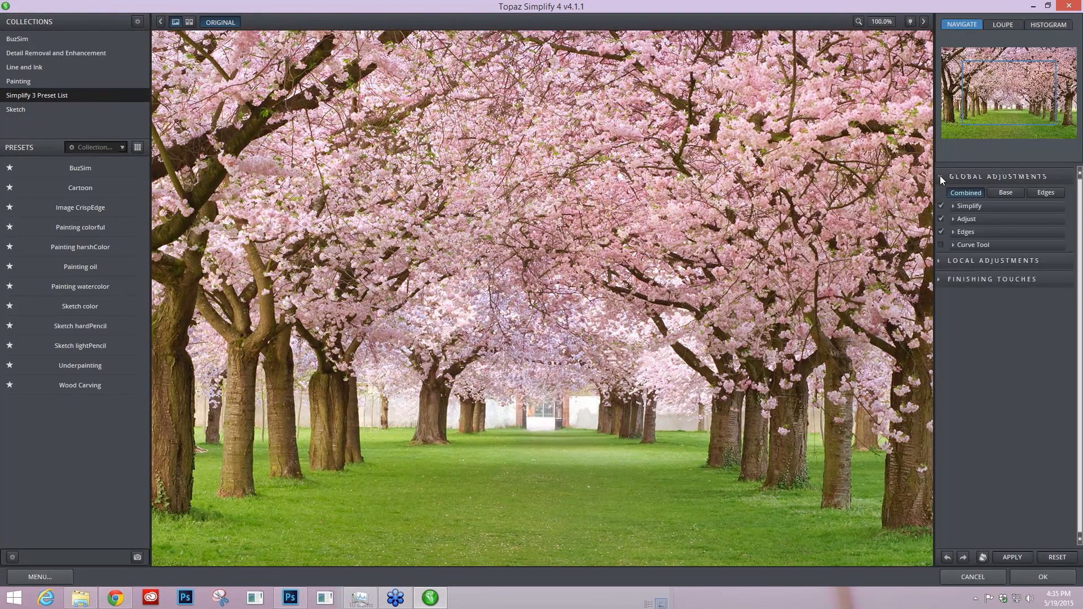
# Preview only the edges and set Edge Strength to 5.00, Simplify Edge to 0.00 and Reduce Weak to 0.00.
pyautogui.click(1046, 193)
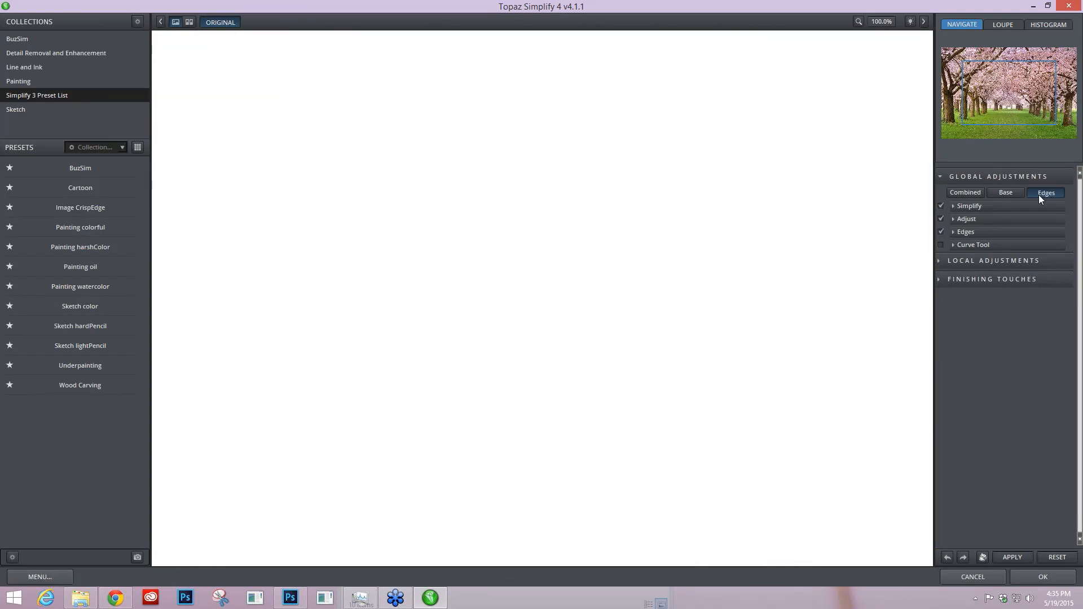
pyautogui.click(953, 232)
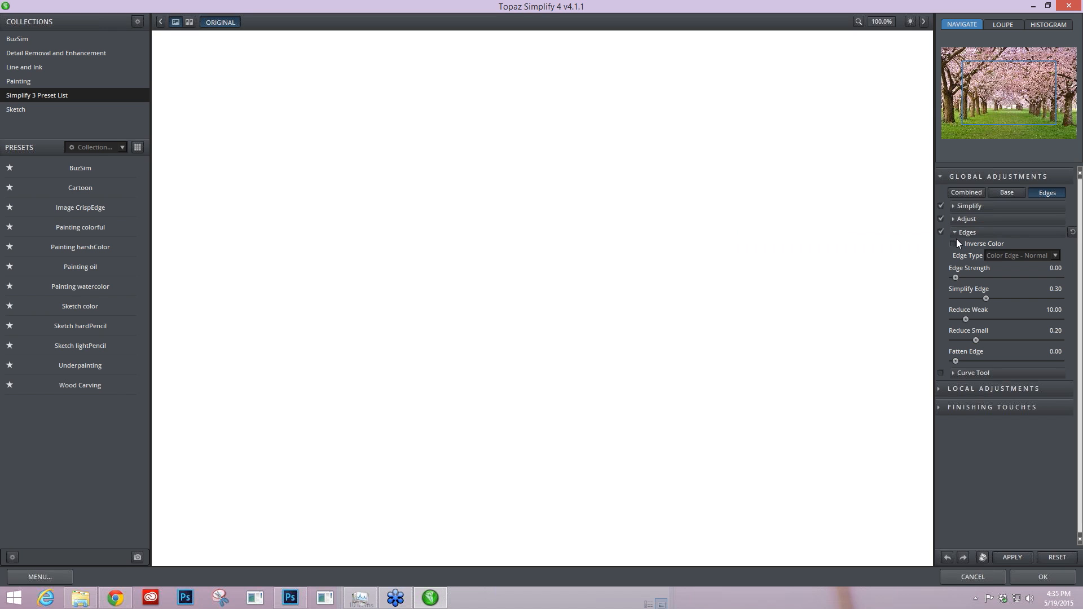
pyautogui.moveTo(962, 277); pyautogui.dragTo(1010, 277)
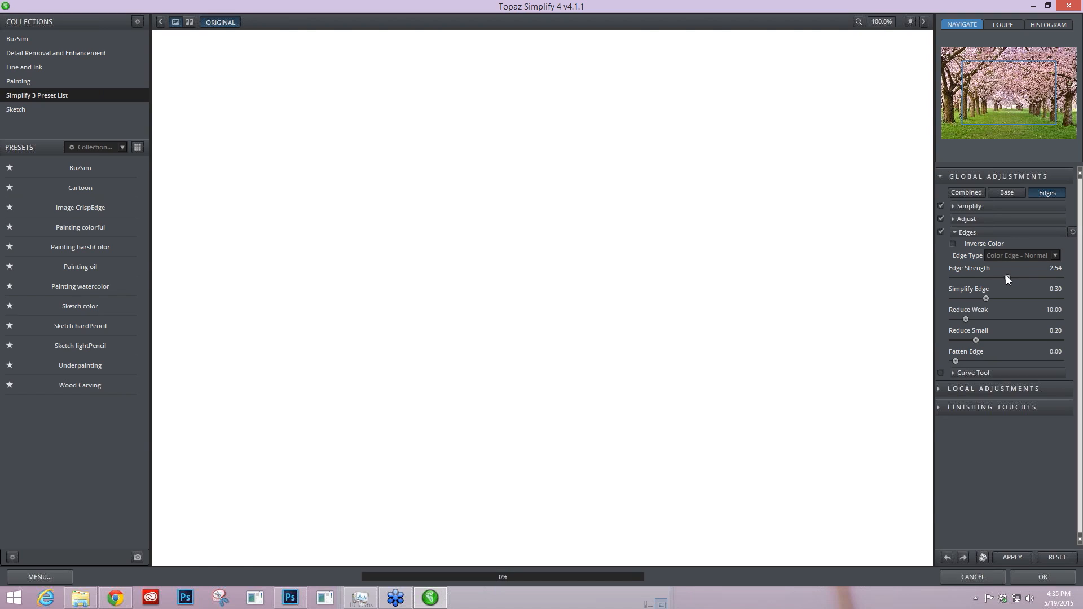
pyautogui.moveTo(1007, 278); pyautogui.dragTo(1059, 278)
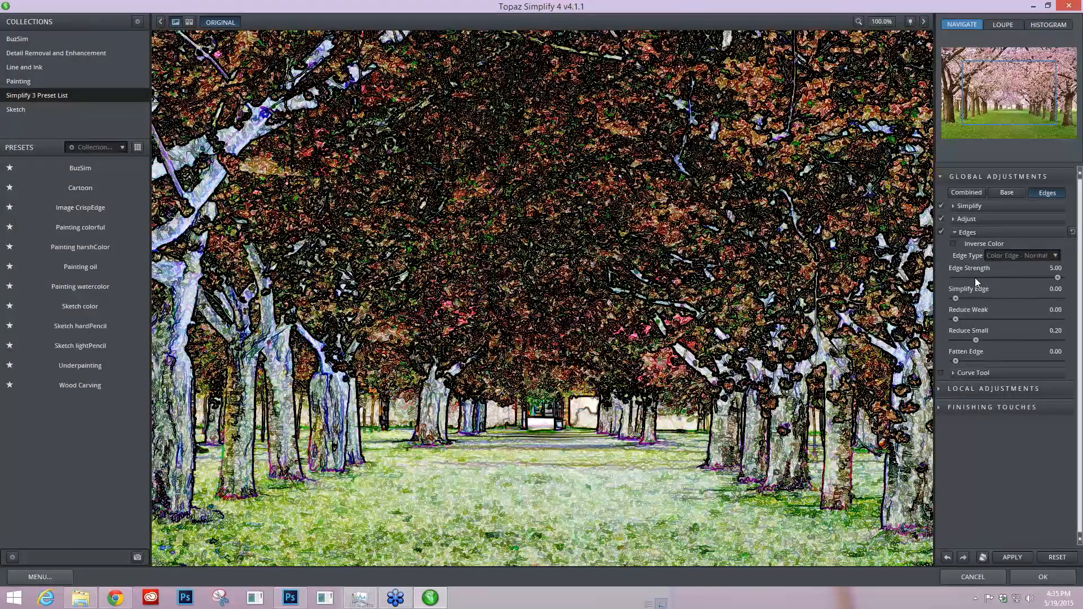
# Compare the Mono Edge - Normal and Mono Line - Normal edge types, settle on Mono Line - Normal, and set Reduce Small to 0.00.
pyautogui.click(1024, 256)
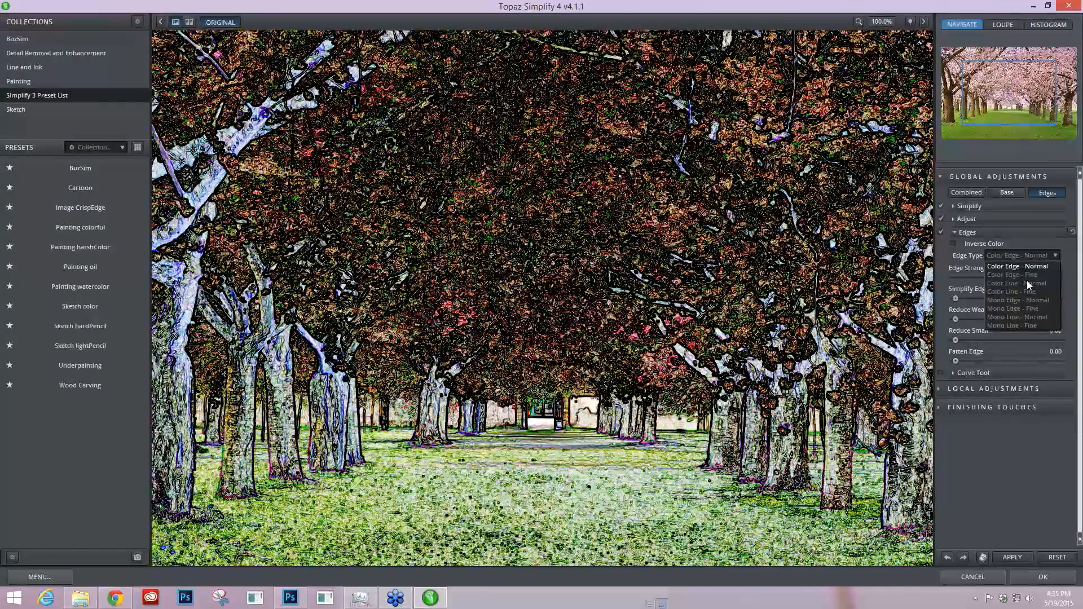
pyautogui.click(1027, 299)
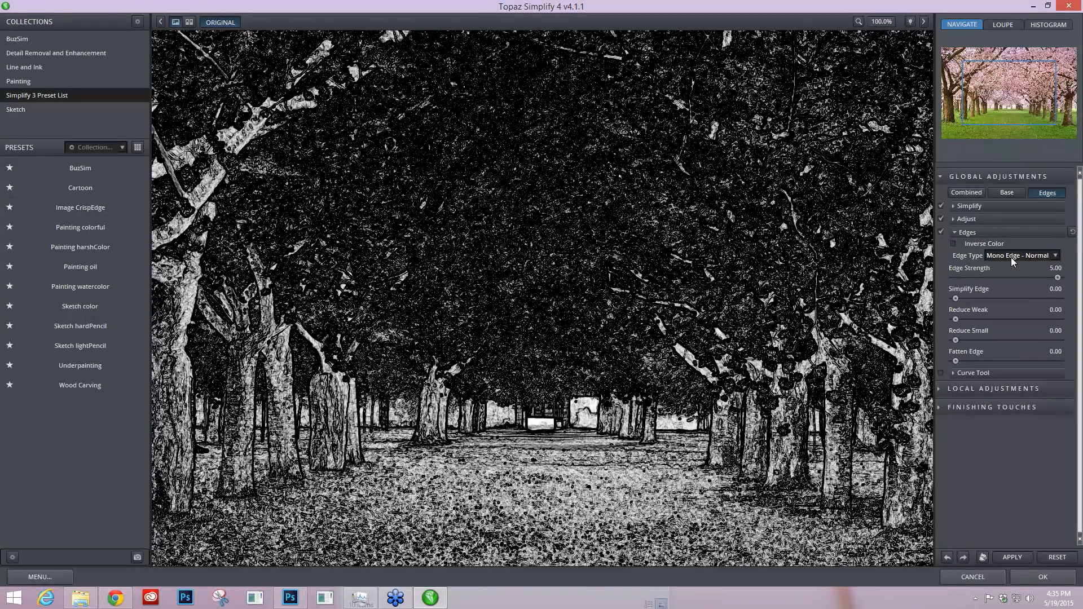
pyautogui.click(1011, 258)
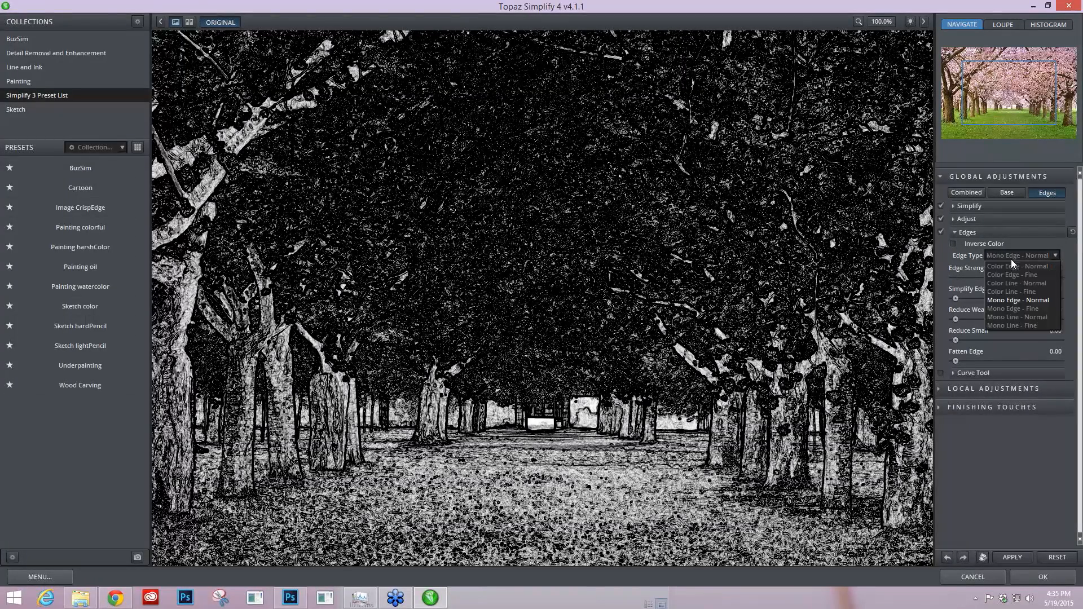
pyautogui.click(1011, 316)
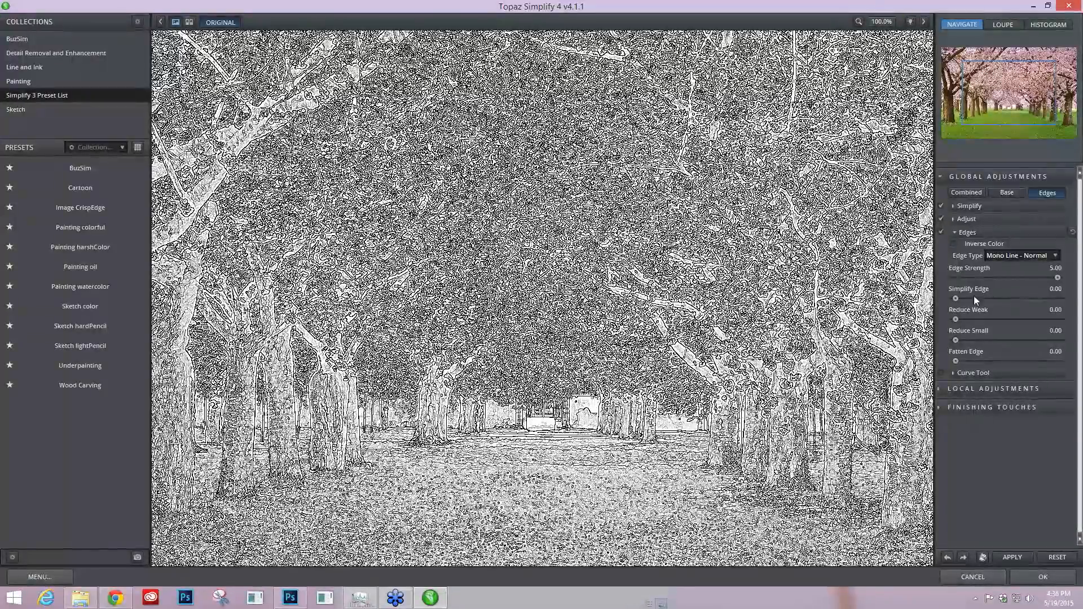
pyautogui.click(1031, 255)
pyautogui.click(1023, 270)
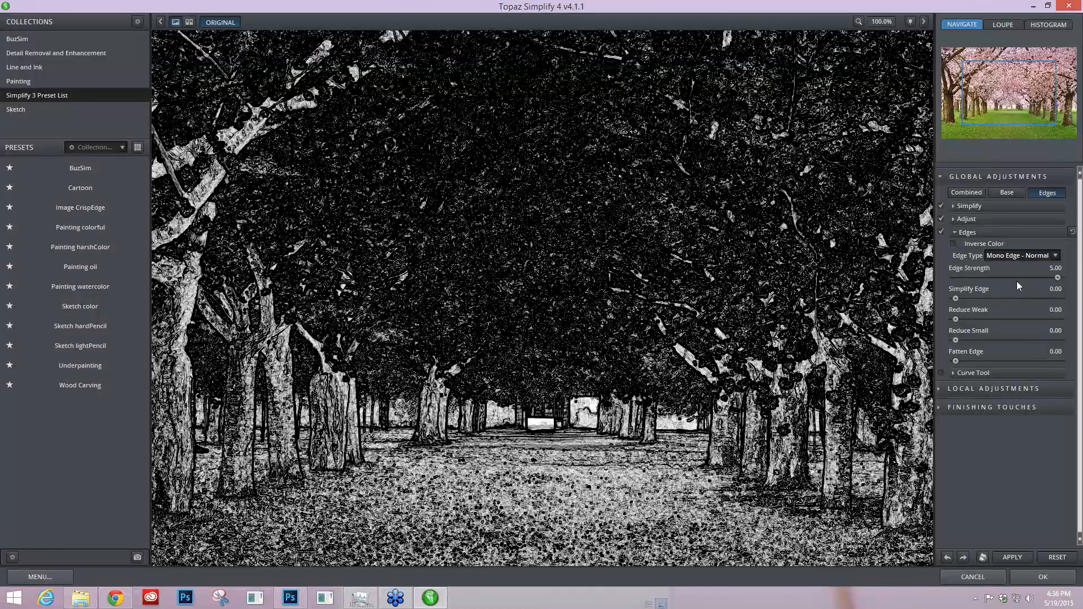
pyautogui.click(1020, 256)
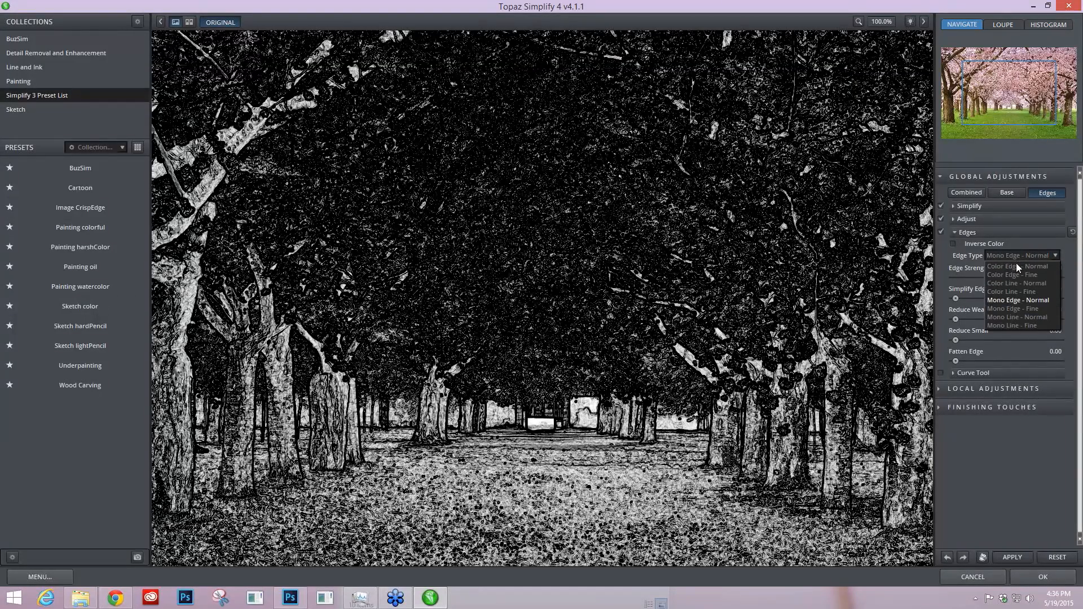
pyautogui.click(1009, 317)
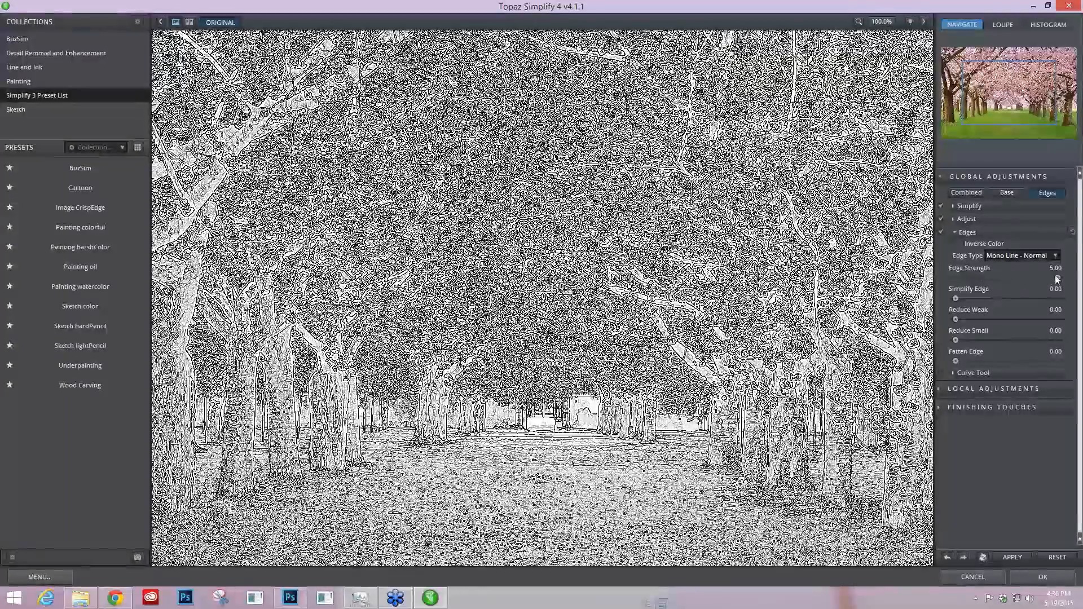
# Simplify the line drawing of the trees with Simplify Edge at 0.58 and Reduce Weak at 20.22.
pyautogui.moveTo(957, 298); pyautogui.dragTo(966, 298)
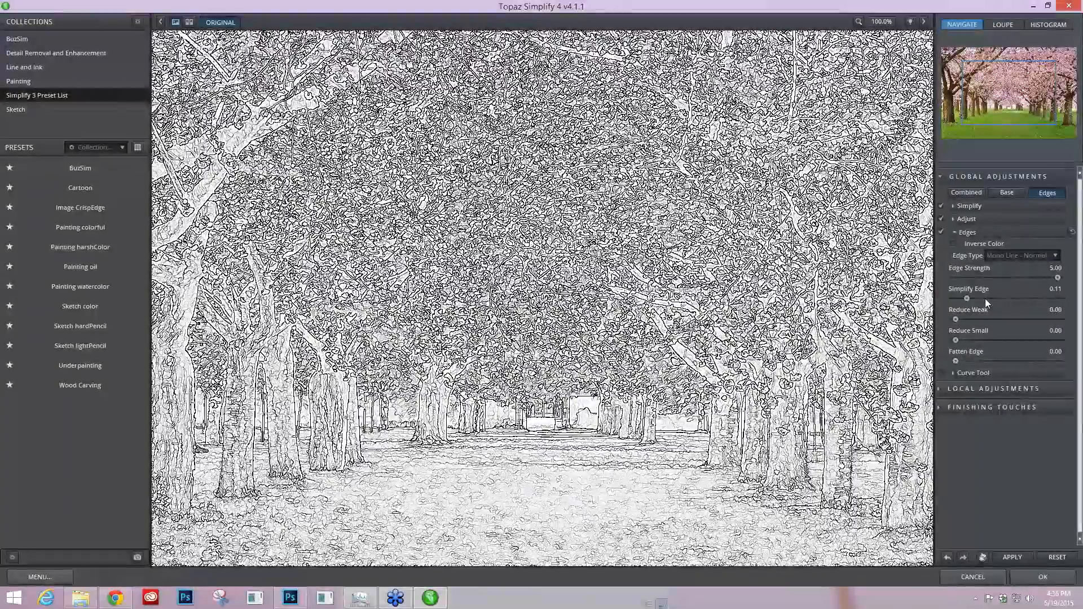
pyautogui.click(985, 299)
pyautogui.click(1002, 299)
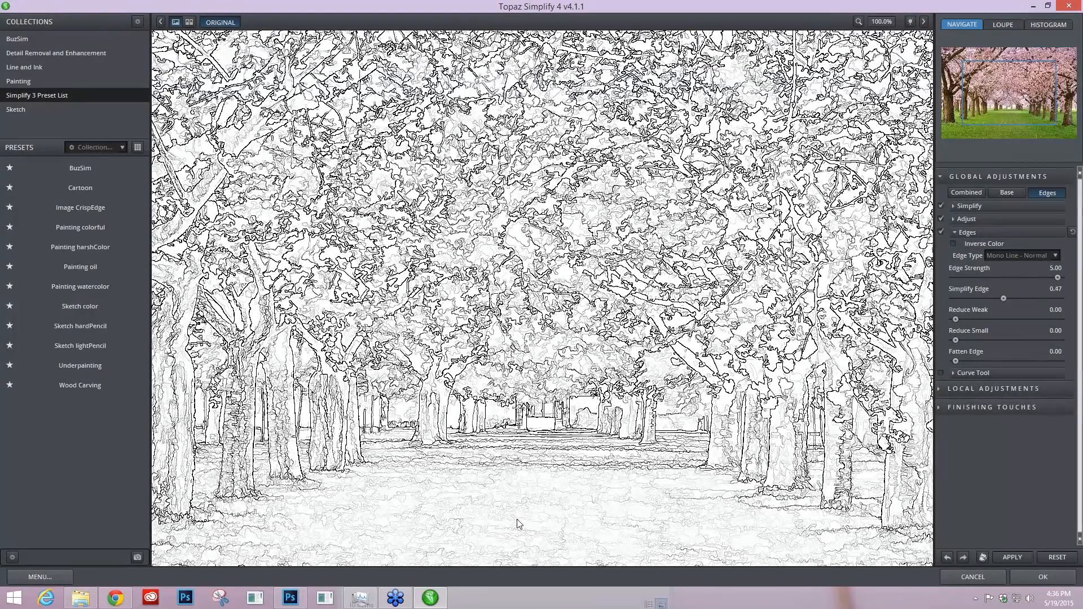
pyautogui.click(1015, 298)
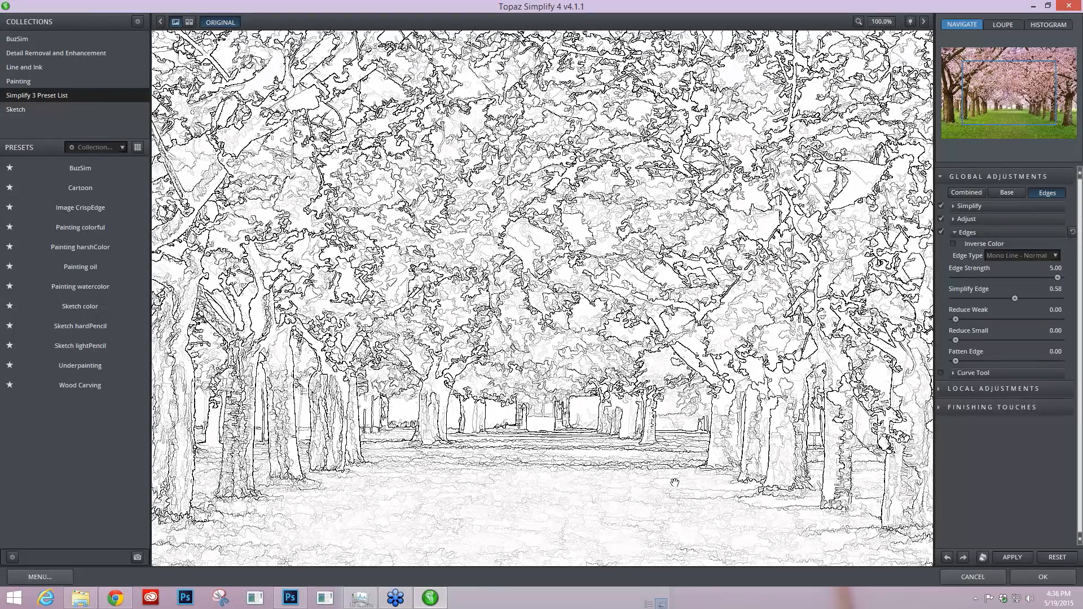
pyautogui.moveTo(675, 483); pyautogui.dragTo(666, 370)
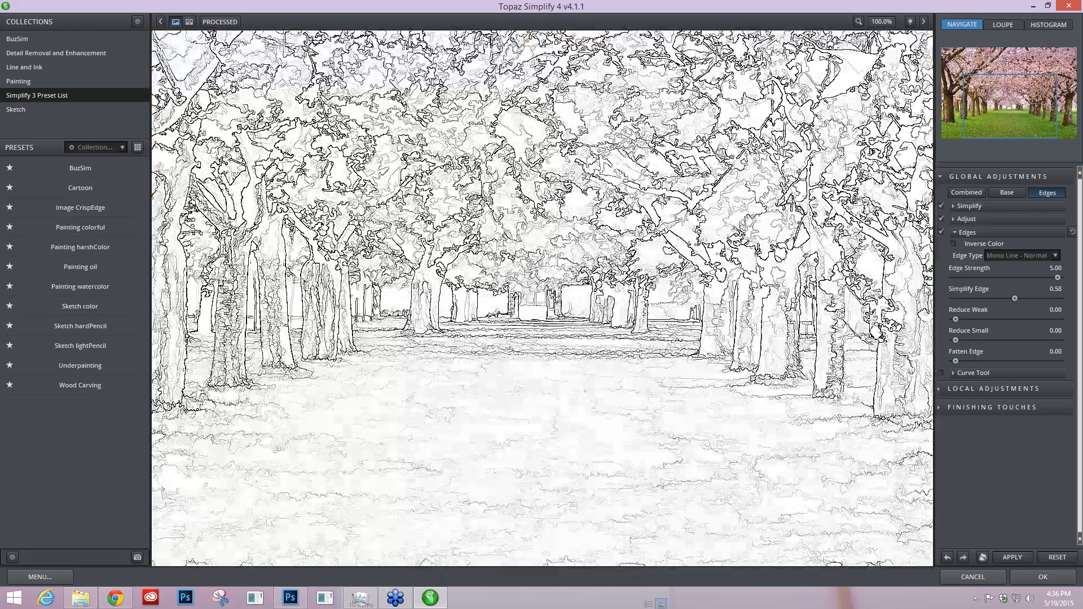
pyautogui.moveTo(956, 319); pyautogui.dragTo(977, 320)
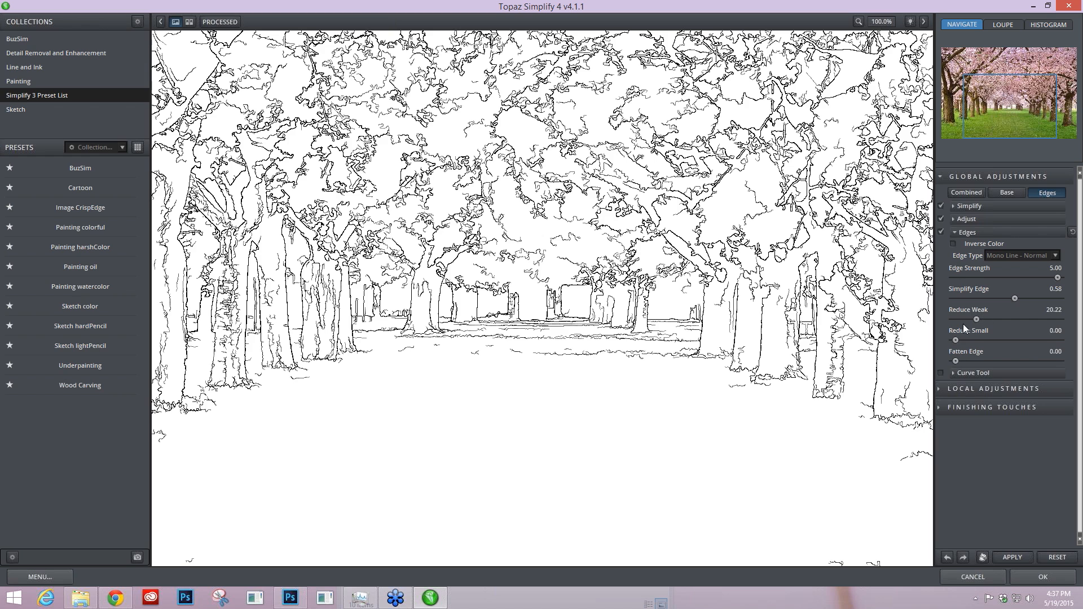
# Thicken the outlines by raising Fatten Edge to 4.04.
pyautogui.moveTo(956, 360); pyautogui.dragTo(977, 360)
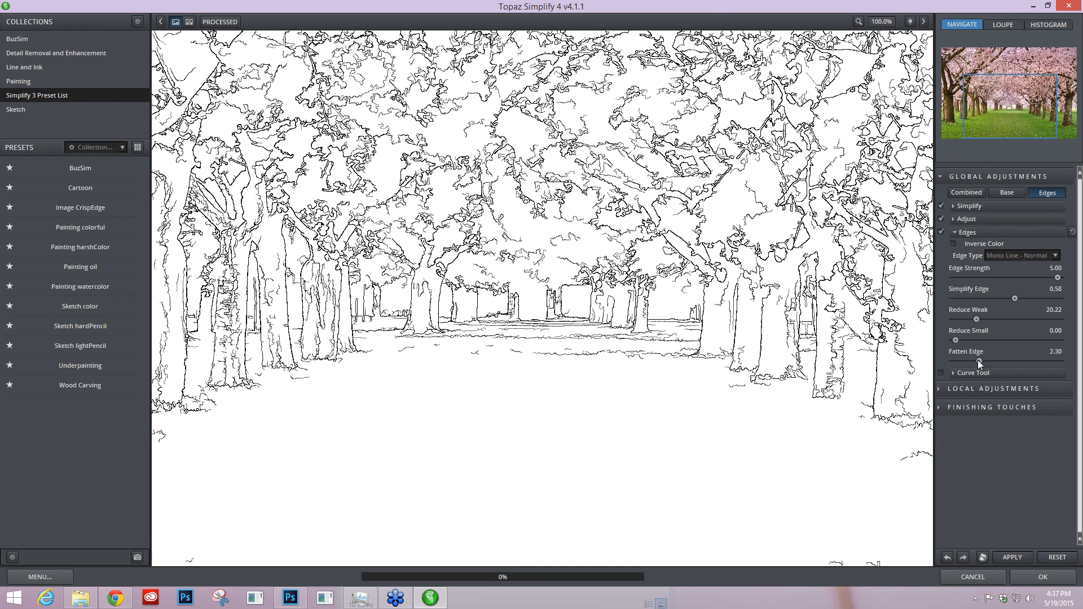
pyautogui.moveTo(977, 360); pyautogui.dragTo(984, 361)
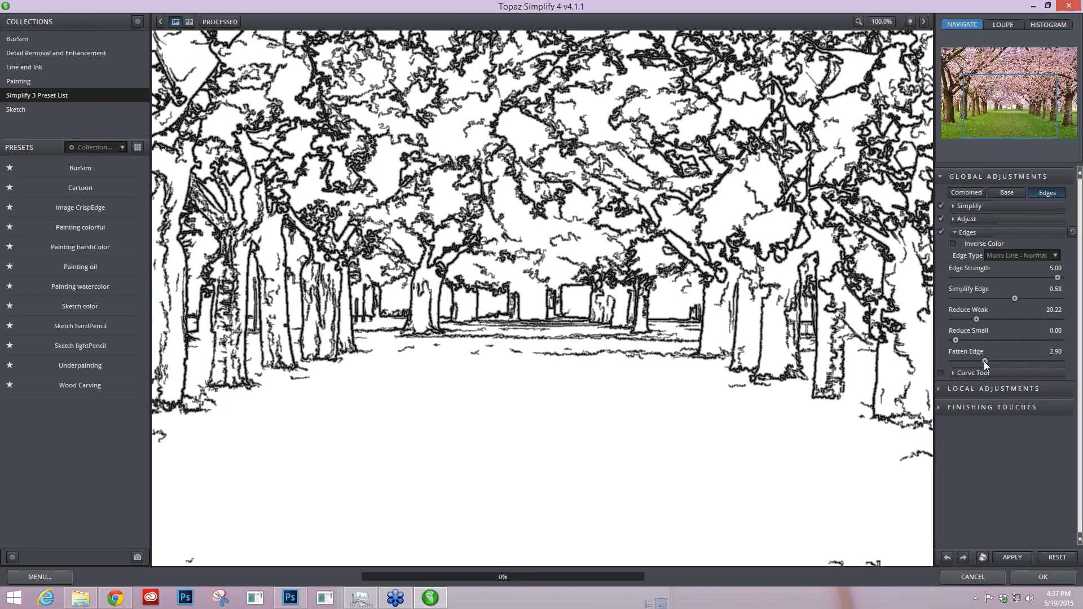
pyautogui.moveTo(984, 361); pyautogui.dragTo(989, 361)
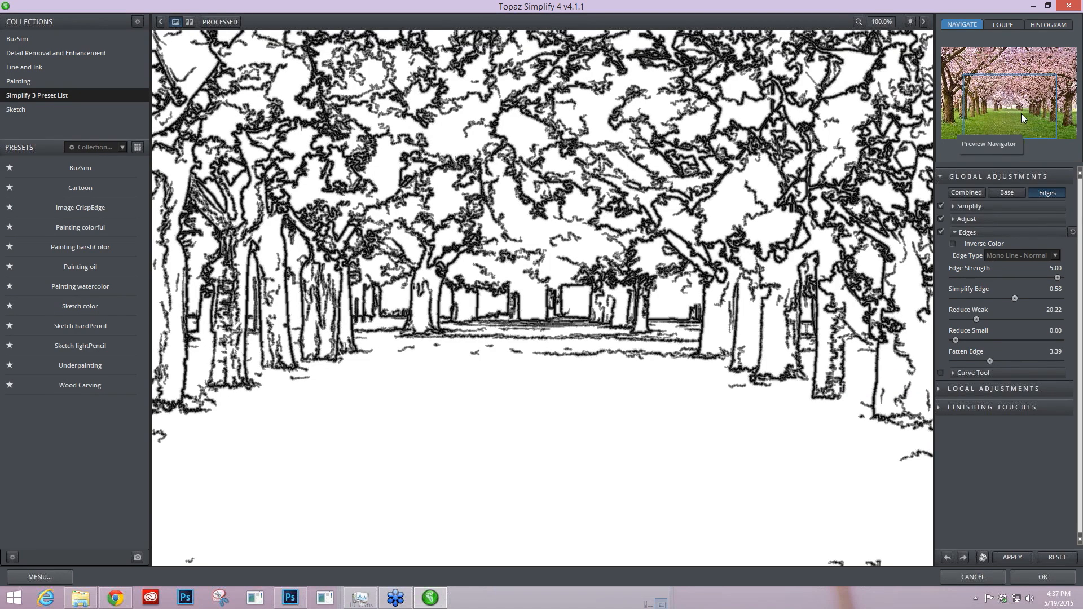
pyautogui.moveTo(989, 361); pyautogui.dragTo(988, 362)
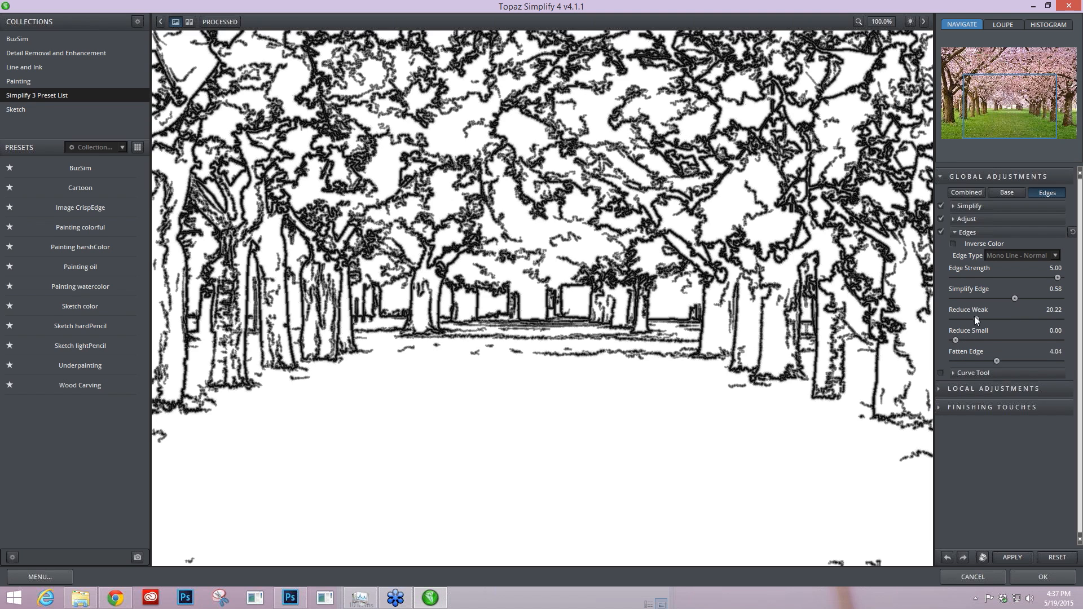
# Set Reduce Weak to 27.32 and Simplify Edge to 0.62, and preview the edges combined with the photo.
pyautogui.moveTo(977, 318); pyautogui.dragTo(983, 317)
pyautogui.moveTo(1013, 298); pyautogui.dragTo(1019, 297)
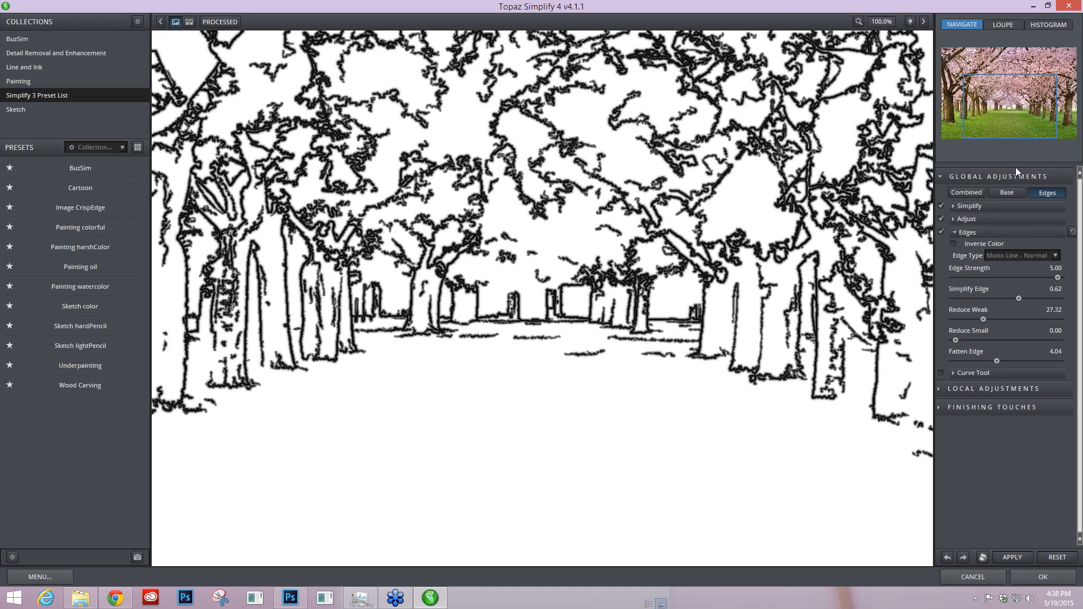
pyautogui.click(970, 194)
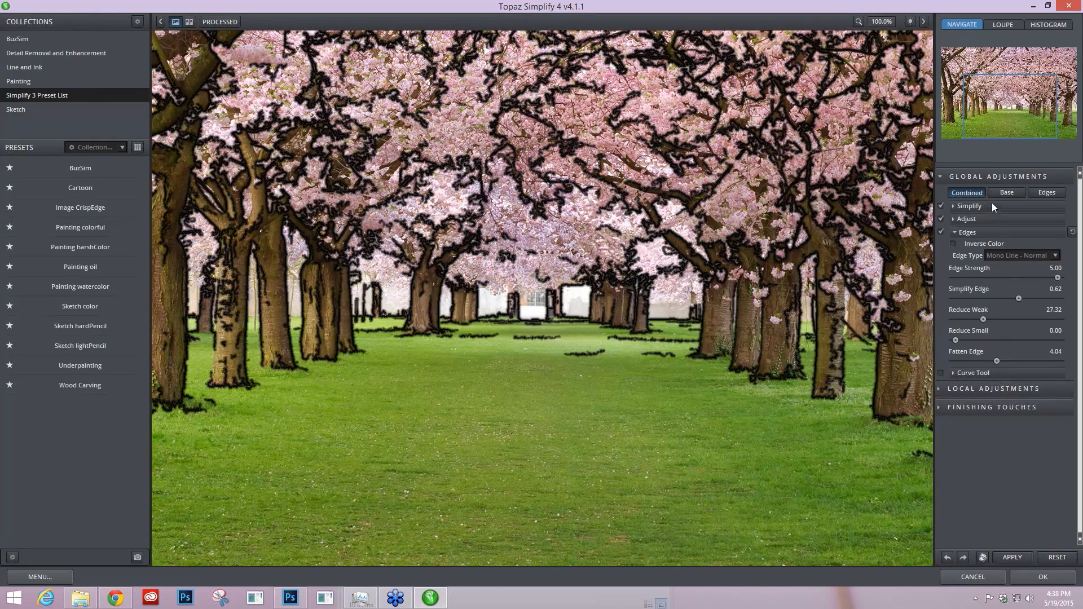
# Preview only the base image and raise Simplify Size to 1.00.
pyautogui.click(1004, 192)
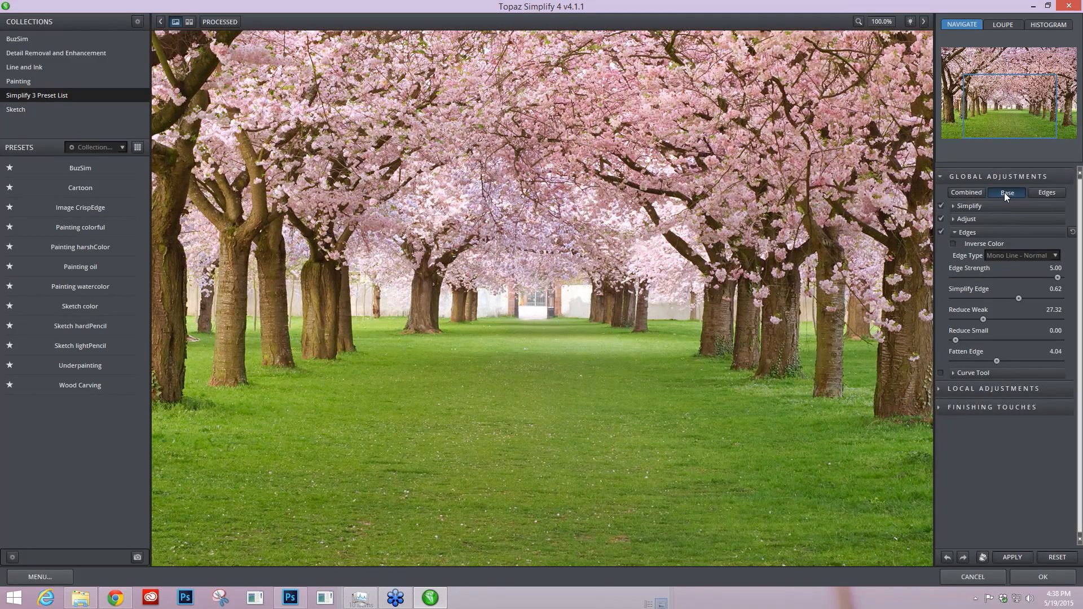
pyautogui.click(956, 207)
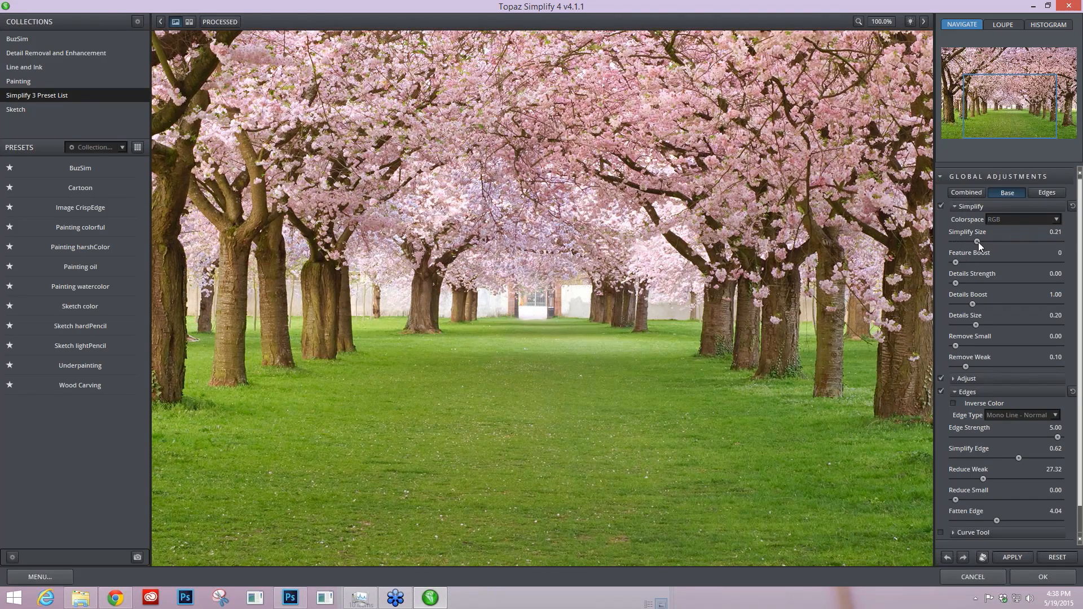
pyautogui.moveTo(978, 242); pyautogui.dragTo(993, 242)
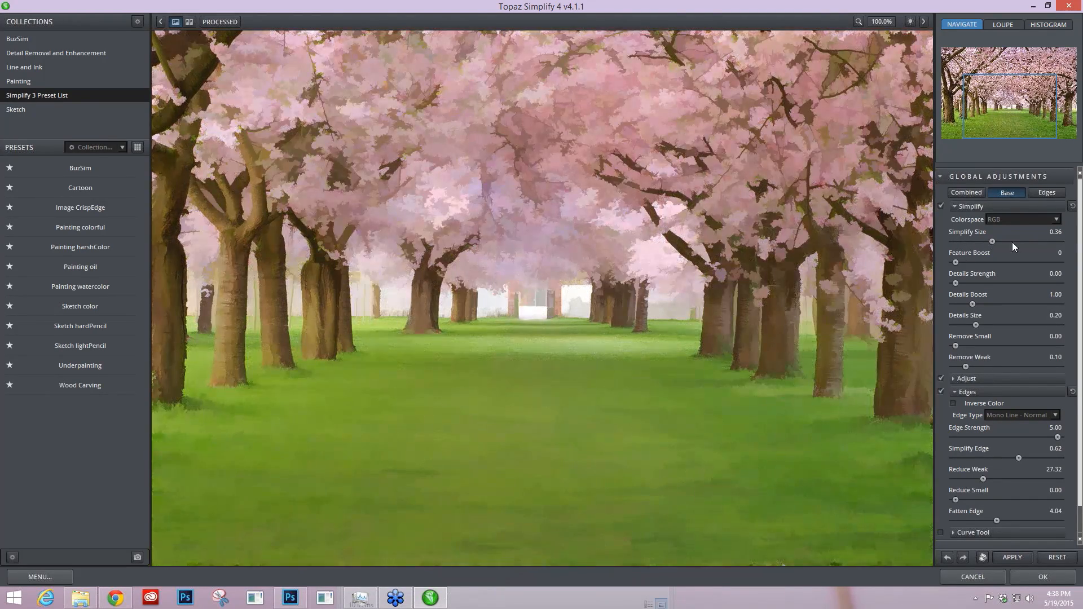
pyautogui.moveTo(1014, 242); pyautogui.dragTo(1064, 246)
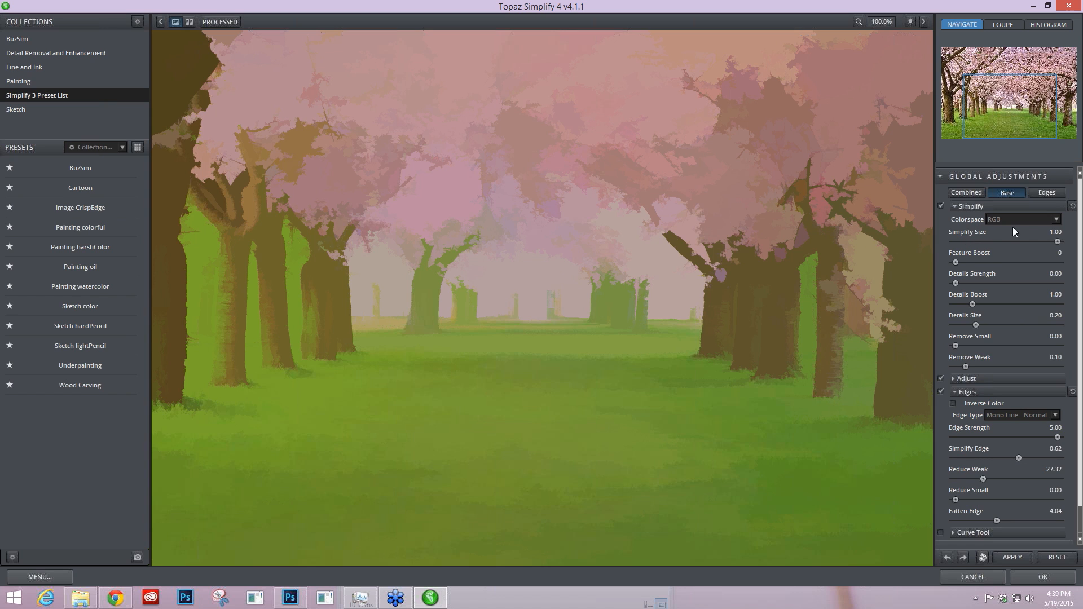
# Try Feature Boost at 2, return it to 0, and reduce Simplify Size to 0.56.
pyautogui.moveTo(954, 262); pyautogui.dragTo(976, 263)
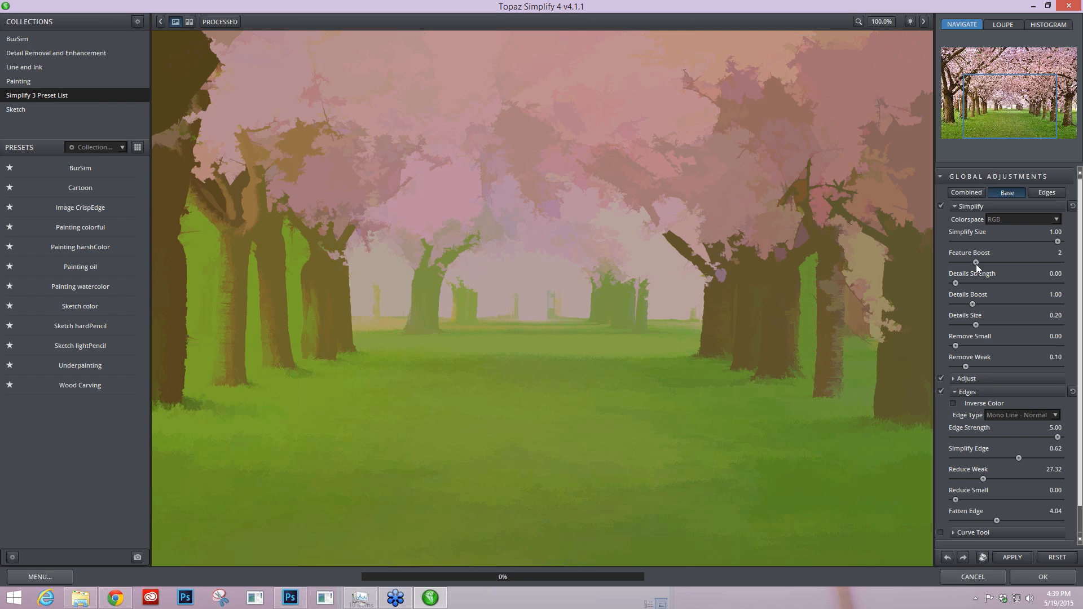
pyautogui.moveTo(976, 264); pyautogui.dragTo(959, 267)
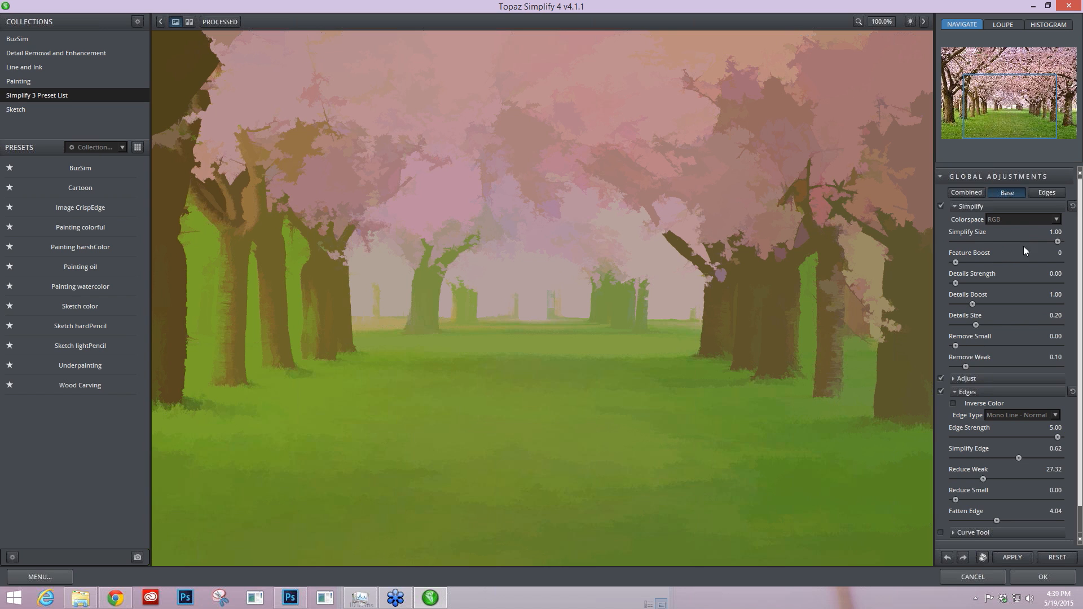
pyautogui.moveTo(1058, 241); pyautogui.dragTo(1026, 242)
pyautogui.click(1013, 242)
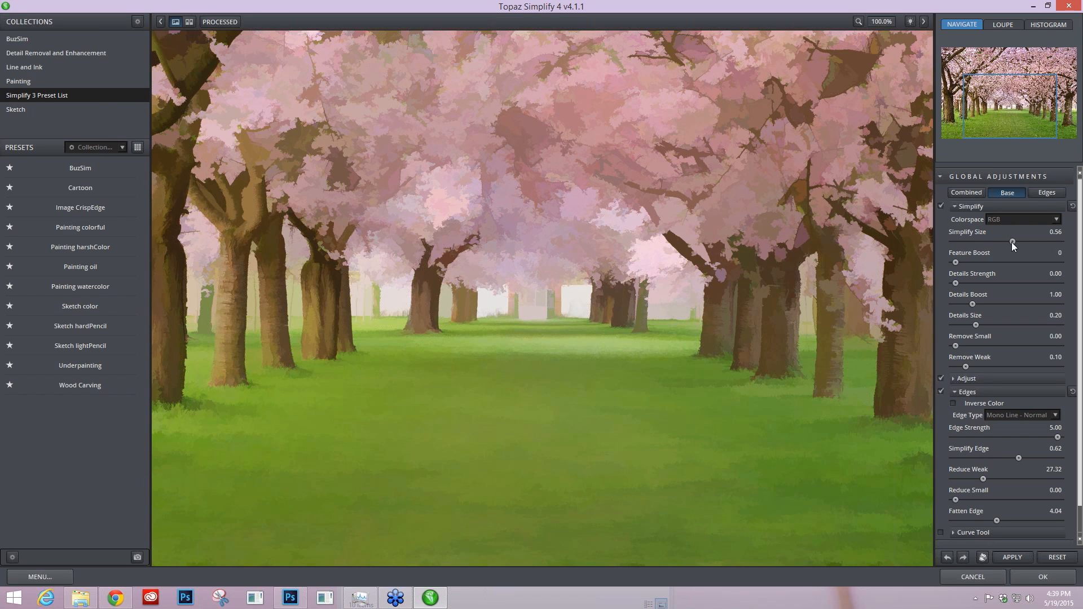
# In the Adjust settings, lower Structure to 0.28 and Structure Boost to 0.31 to soften the base image.
pyautogui.click(954, 206)
pyautogui.click(956, 219)
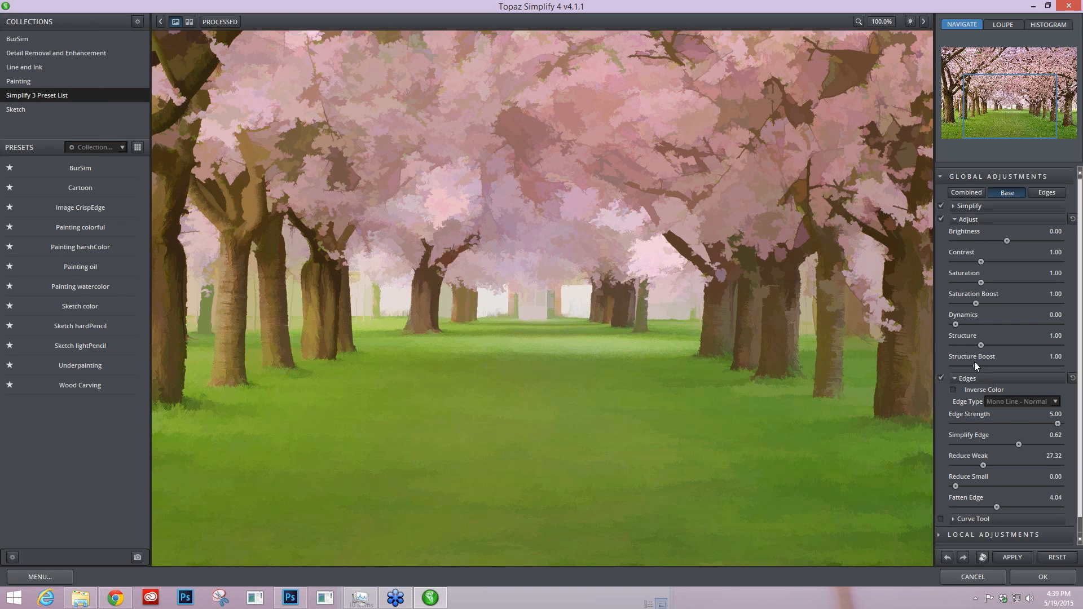
pyautogui.moveTo(976, 366); pyautogui.dragTo(966, 367)
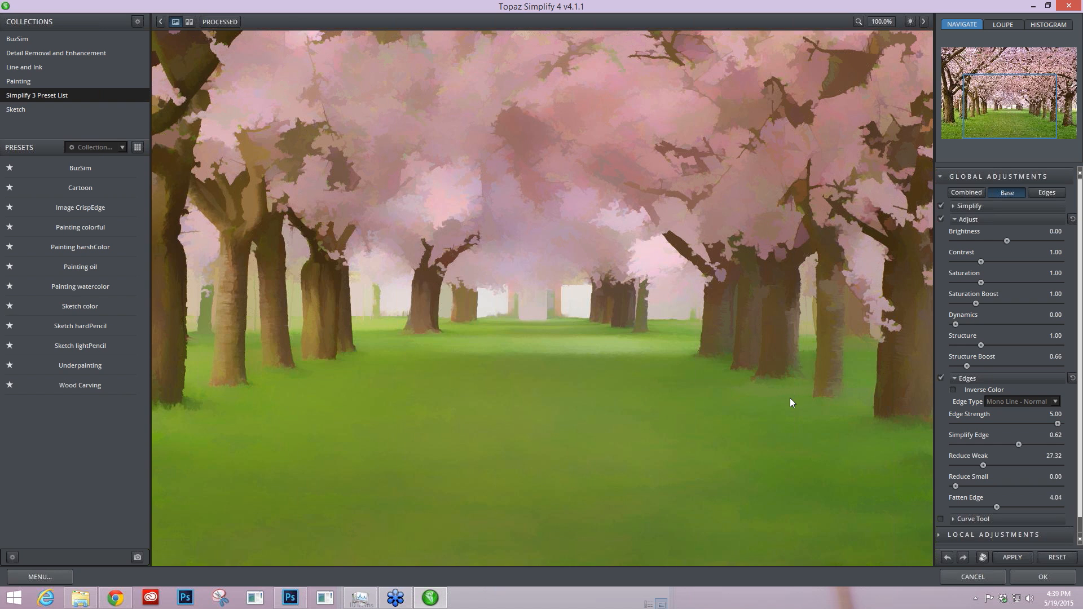
pyautogui.moveTo(962, 367); pyautogui.dragTo(975, 345)
pyautogui.moveTo(975, 347); pyautogui.dragTo(958, 365)
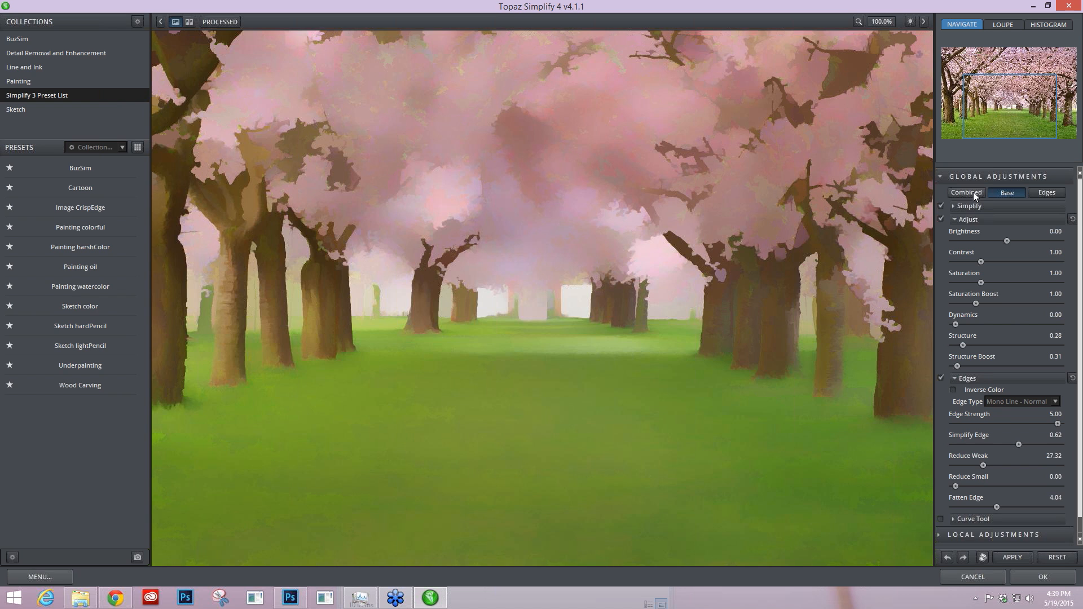
# In the Simplify settings, set Simplify Size to 0.77, Remove Small to 0.10 and Remove Weak to 0.25.
pyautogui.click(953, 206)
pyautogui.moveTo(1011, 241); pyautogui.dragTo(1049, 242)
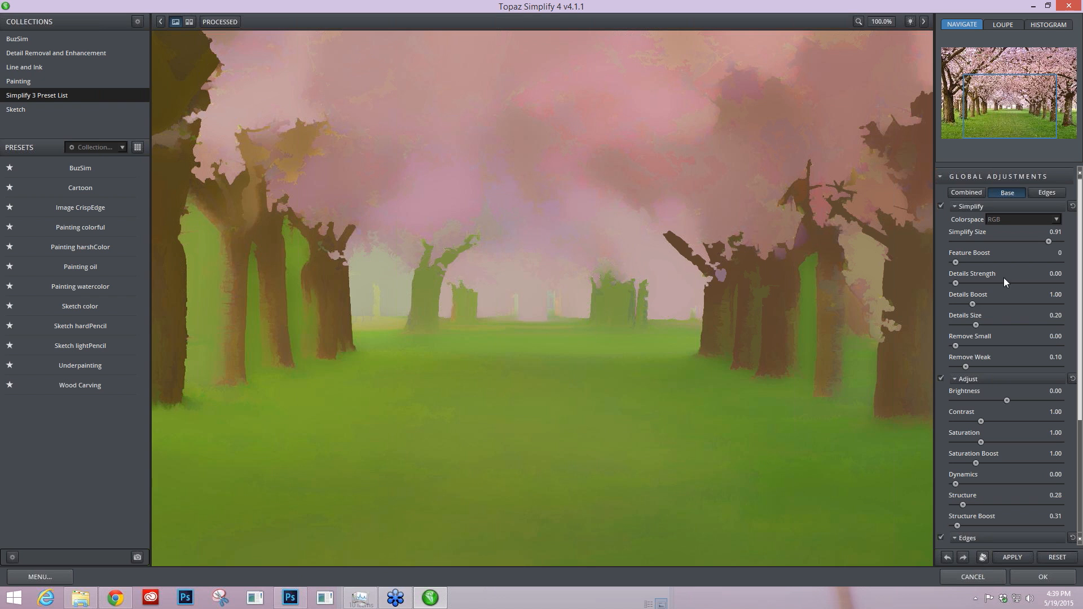
pyautogui.moveTo(1049, 242)
pyautogui.mouseDown()
pyautogui.moveTo(982, 244)
pyautogui.moveTo(1034, 242)
pyautogui.mouseUp()
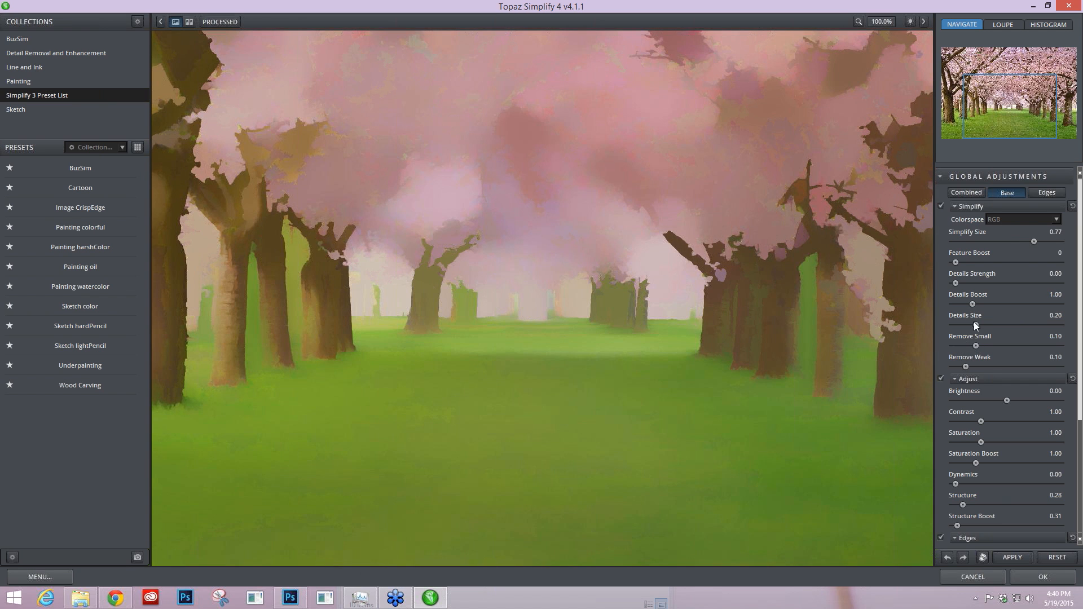
pyautogui.moveTo(976, 367)
pyautogui.mouseDown()
pyautogui.moveTo(989, 367)
pyautogui.moveTo(980, 366)
pyautogui.mouseUp()
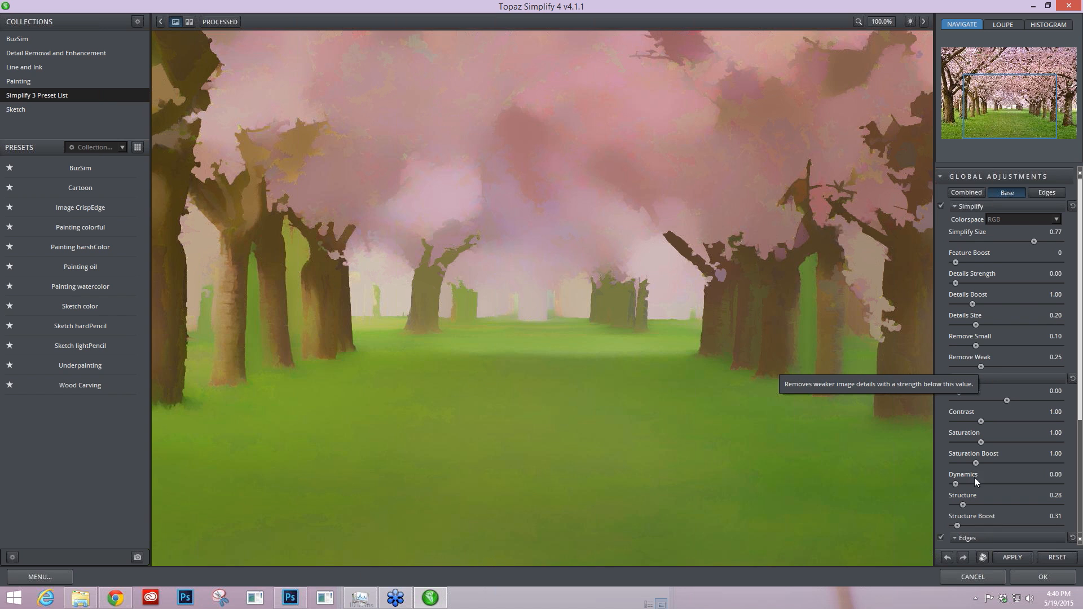
# Preview the combined cherry blossom effect, return to Photoshop and show the Background copy 3 layer.
pyautogui.click(964, 193)
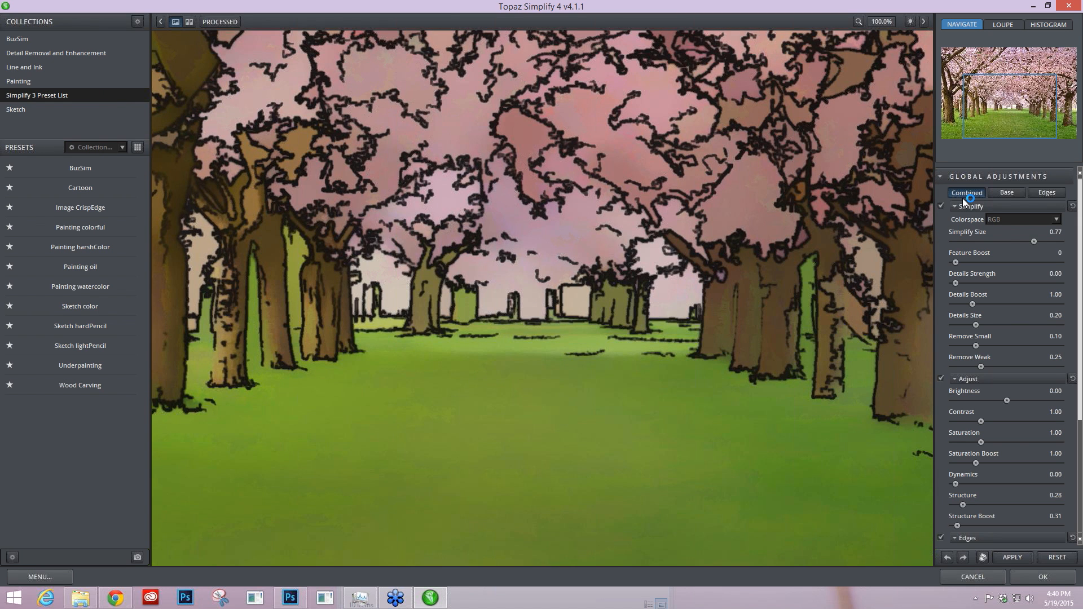
pyautogui.hotkey('ctrl', '-')
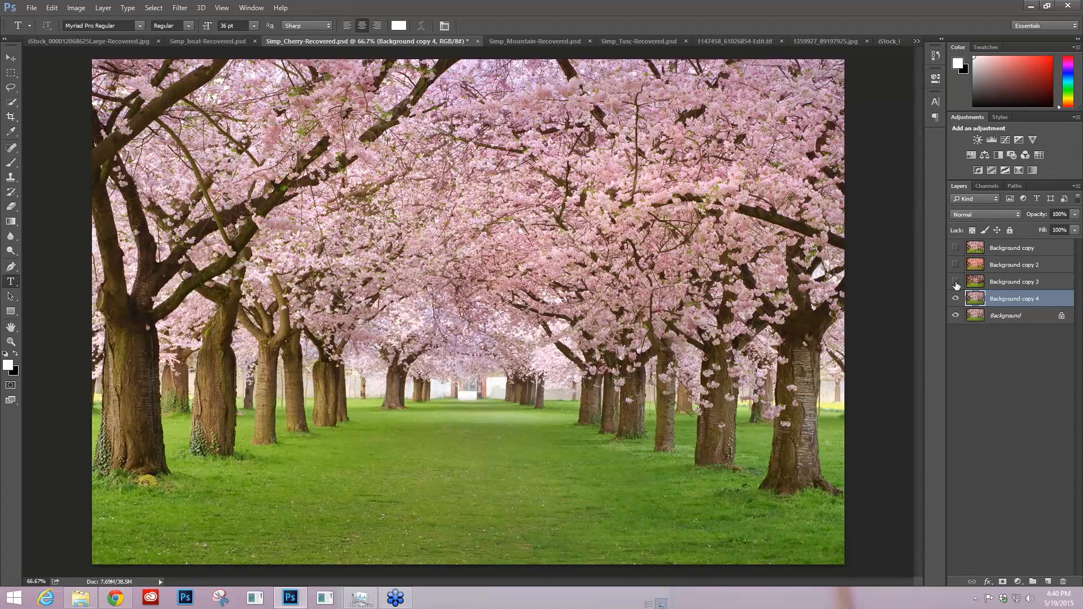
pyautogui.click(955, 282)
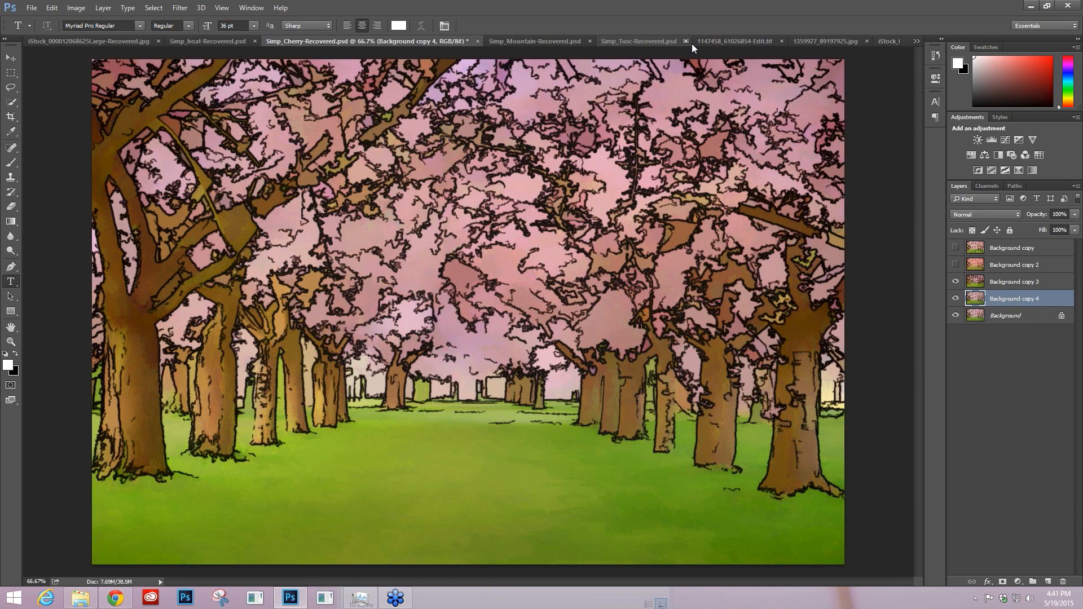
# Switch to the red barn photo document, 1359927_89197925.jpg.
pyautogui.click(727, 47)
pyautogui.click(735, 43)
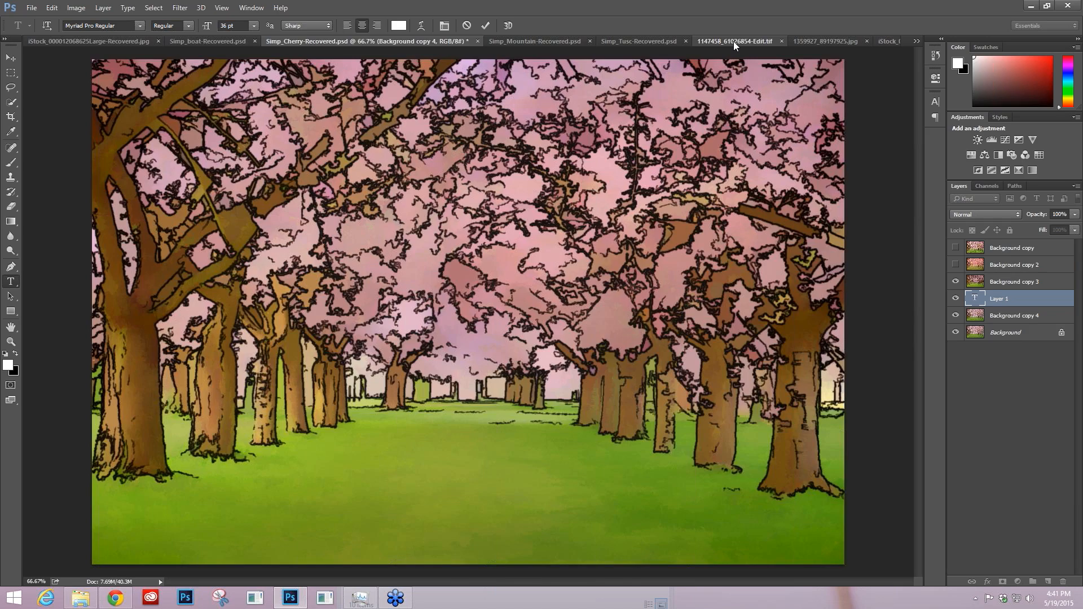
pyautogui.click(735, 44)
pyautogui.click(852, 43)
pyautogui.click(685, 41)
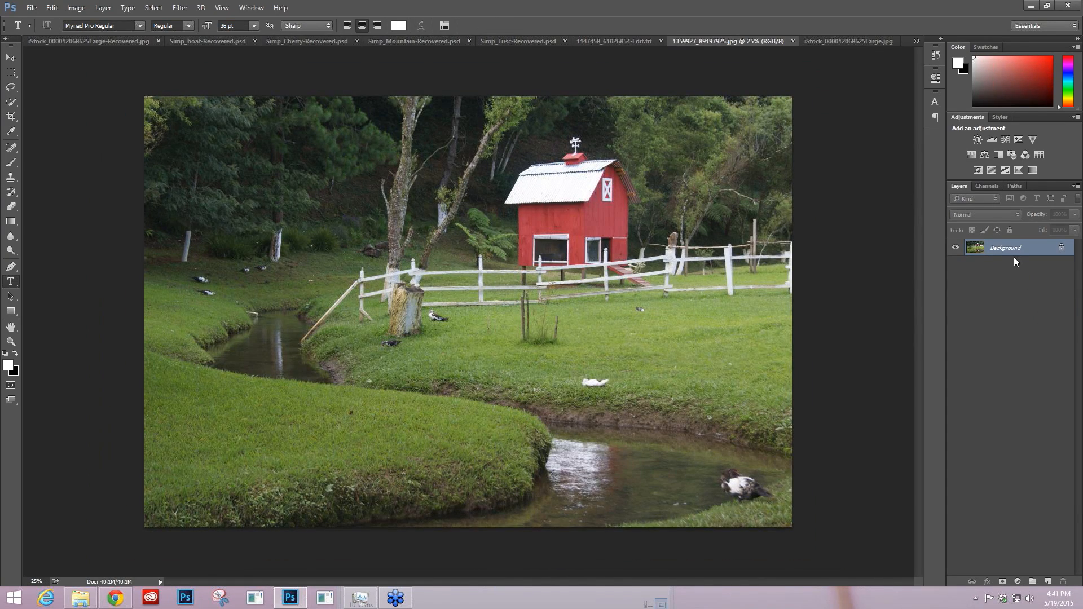
# Duplicate the barn photo's Background layer and open the copy in Topaz Simplify 4.
pyautogui.hotkey('ctrl', 'j')
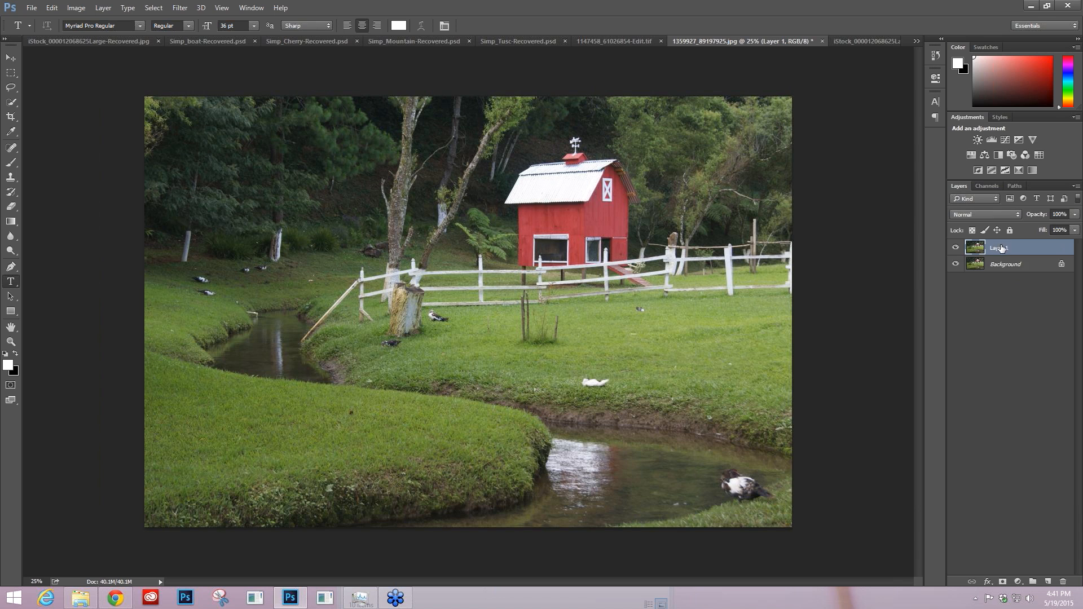
pyautogui.click(180, 8)
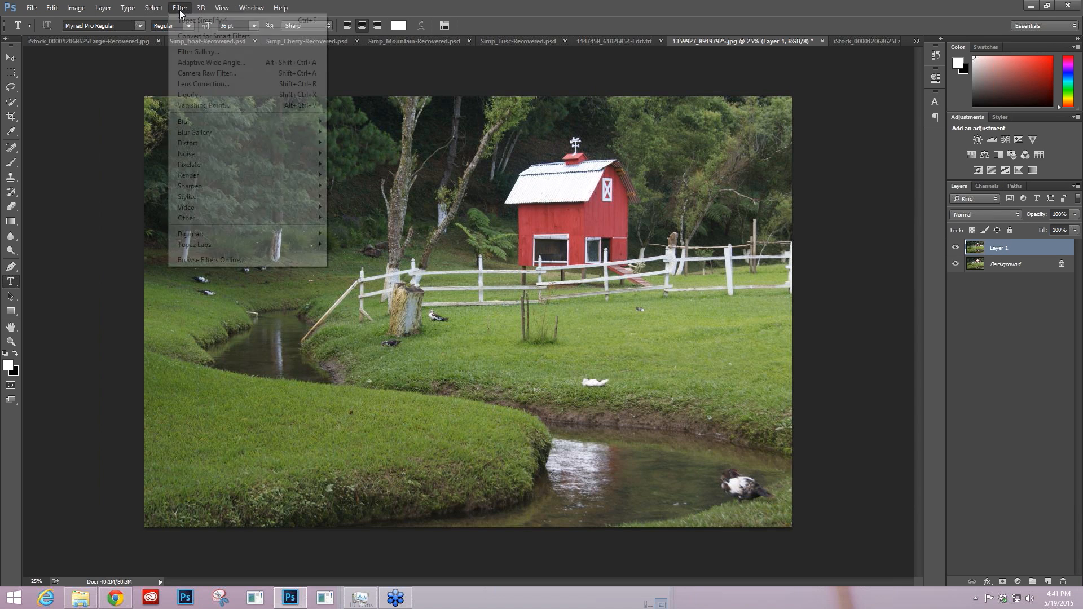
pyautogui.moveTo(267, 248)
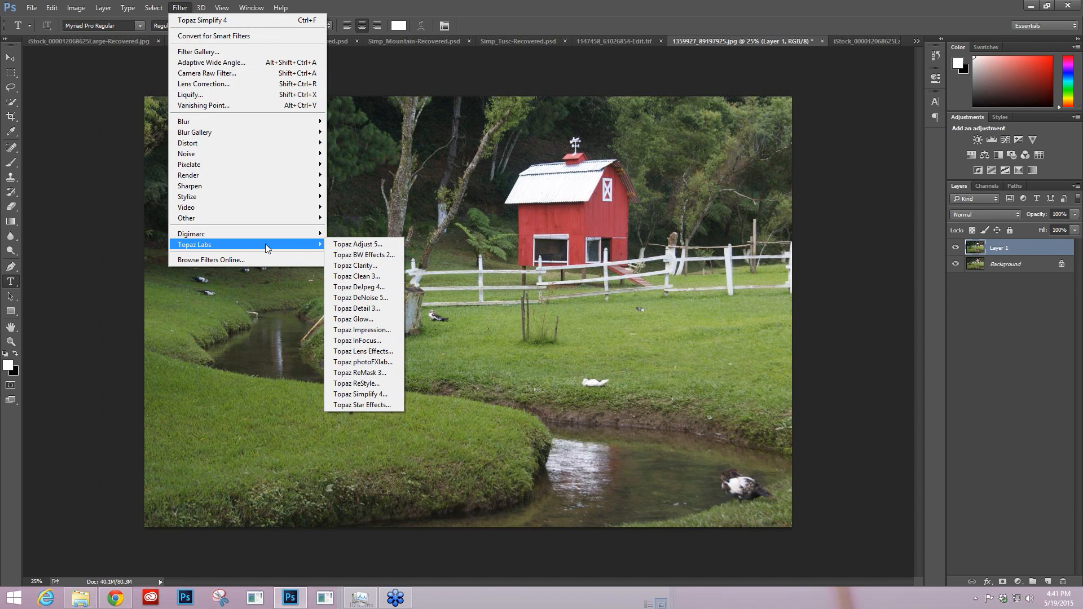
pyautogui.click(388, 397)
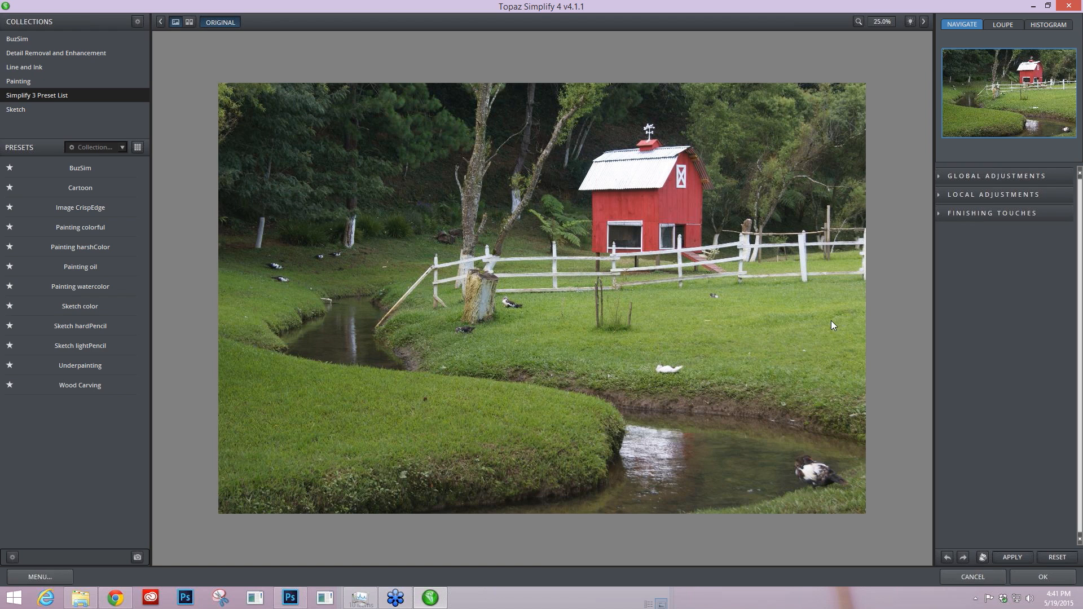
# In the global Simplify settings, set Simplify Size to 0.56 and compare the result with the original photo.
pyautogui.click(940, 175)
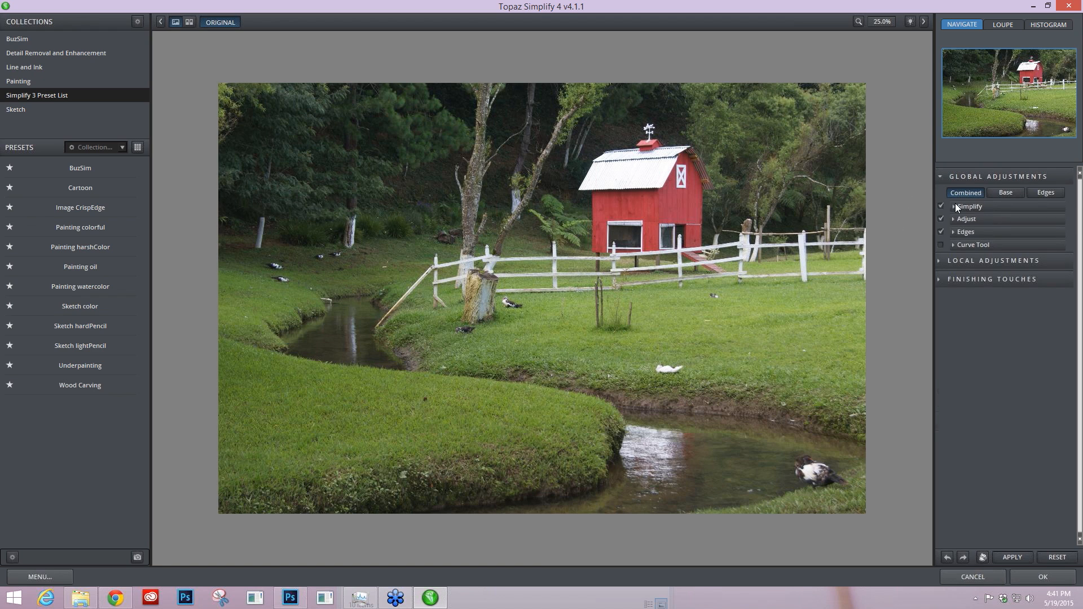
pyautogui.moveTo(956, 241); pyautogui.dragTo(985, 242)
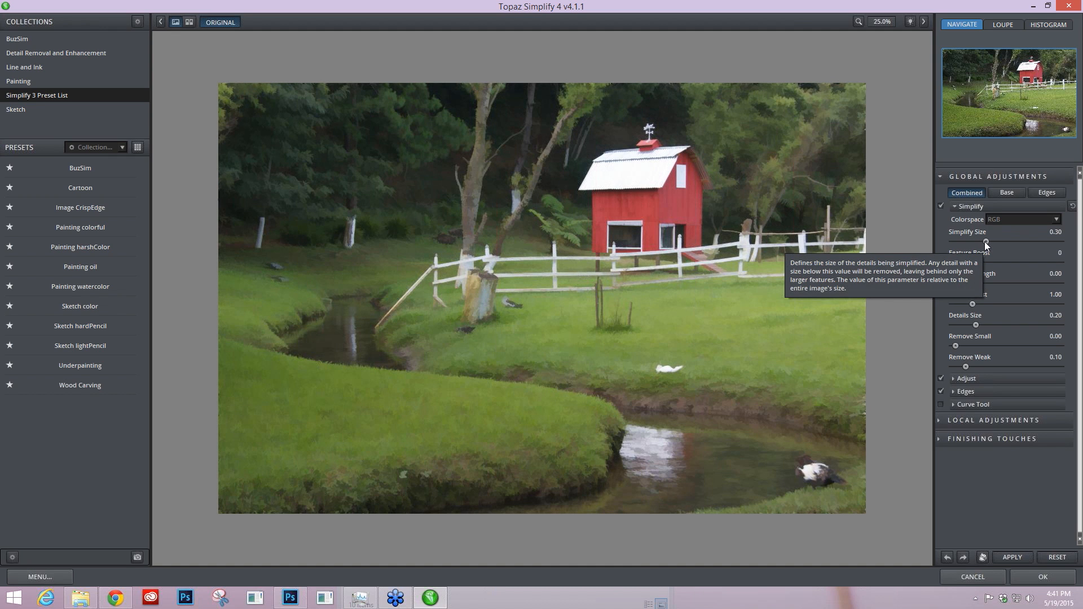
pyautogui.moveTo(986, 242); pyautogui.dragTo(1009, 242)
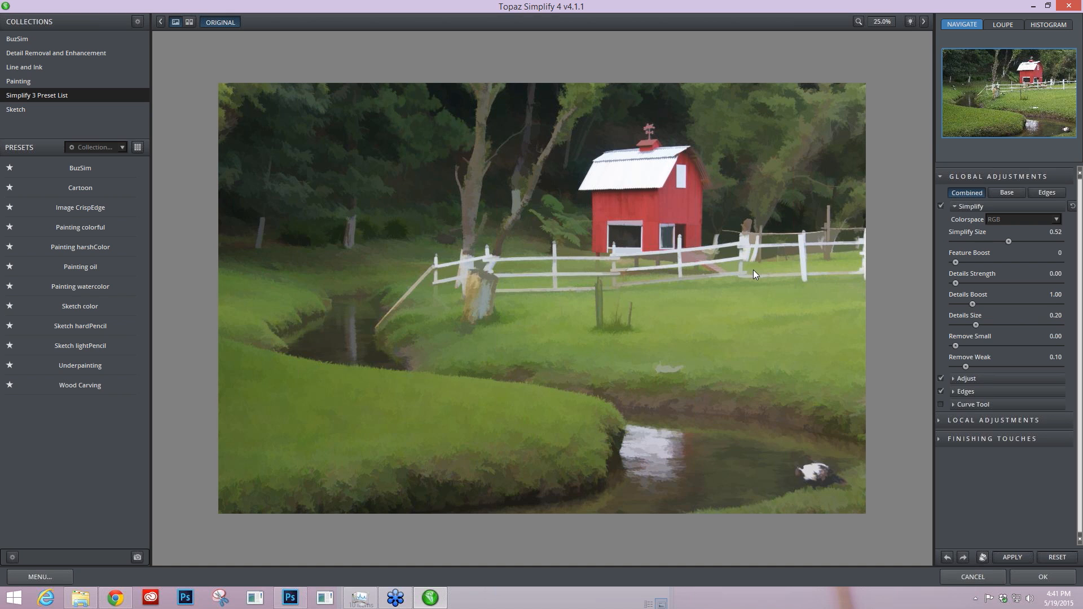
pyautogui.moveTo(1008, 242)
pyautogui.mouseDown()
pyautogui.moveTo(992, 242)
pyautogui.moveTo(1014, 243)
pyautogui.mouseUp()
pyautogui.click(451, 357)
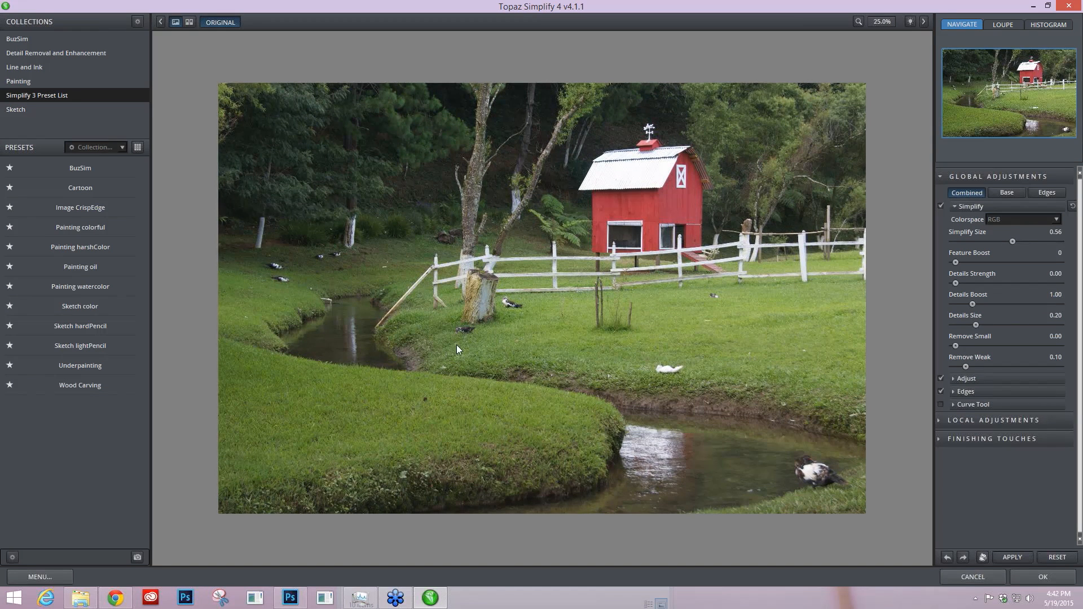
pyautogui.click(481, 338)
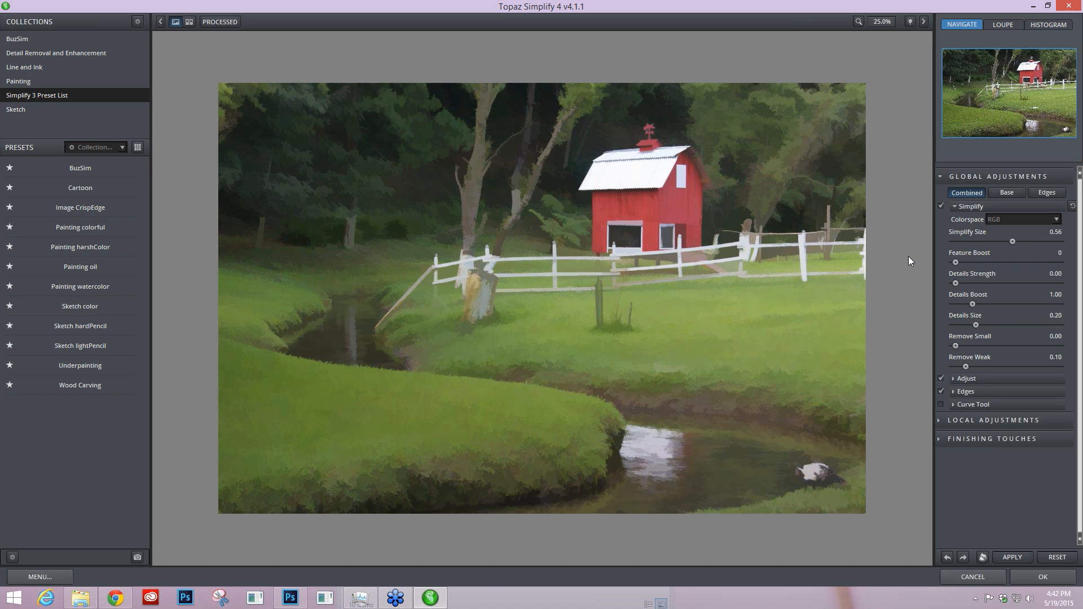
# In the Adjust settings, set Brightness to 0.11, Contrast to 1.22 and Dynamics to 0.19.
pyautogui.click(955, 206)
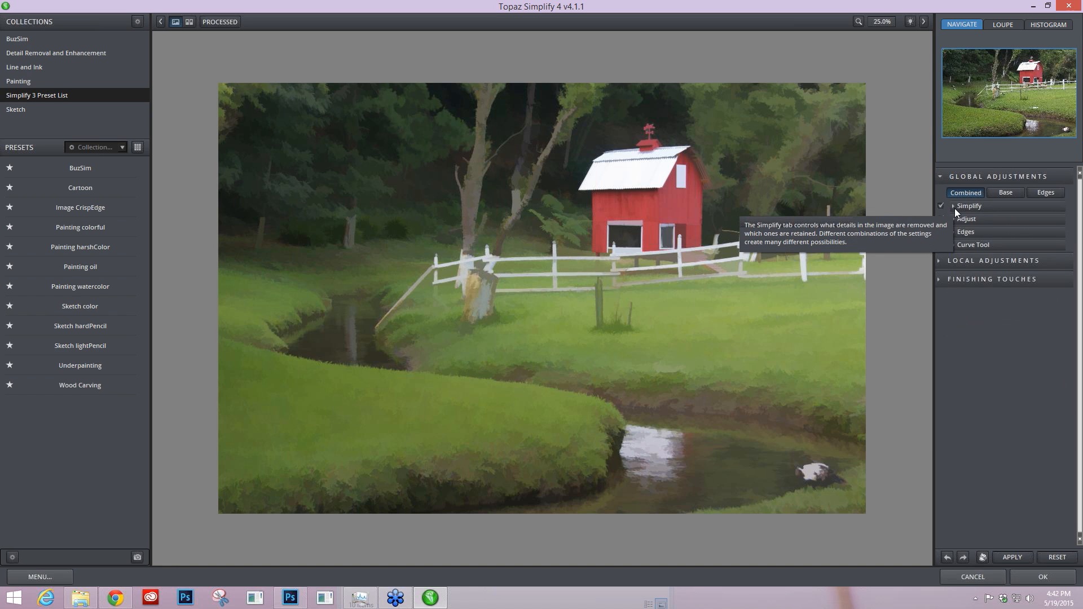
pyautogui.click(954, 219)
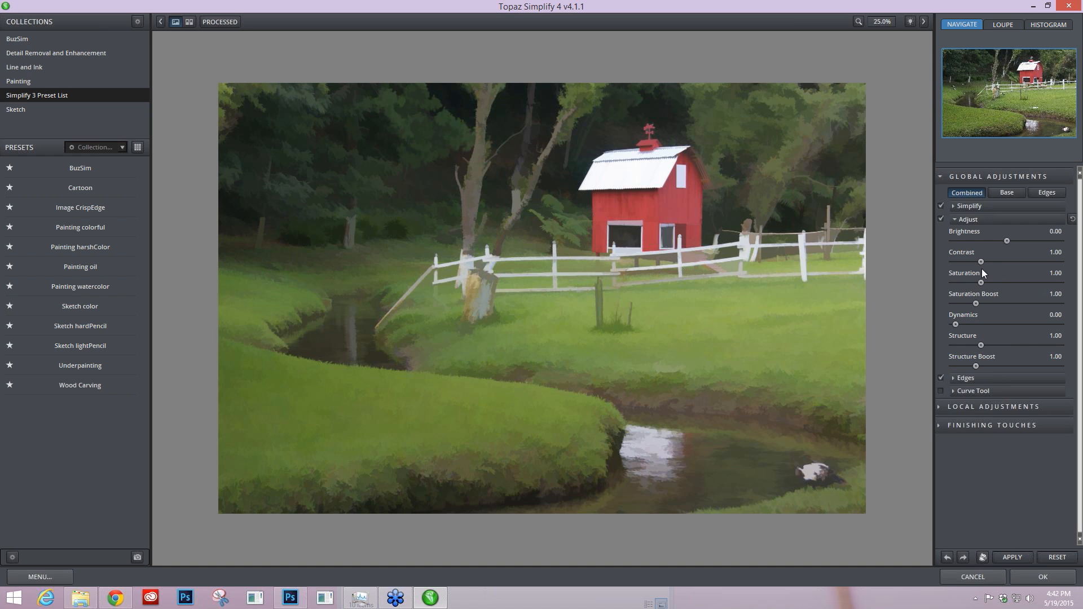
pyautogui.moveTo(1007, 241); pyautogui.dragTo(1013, 242)
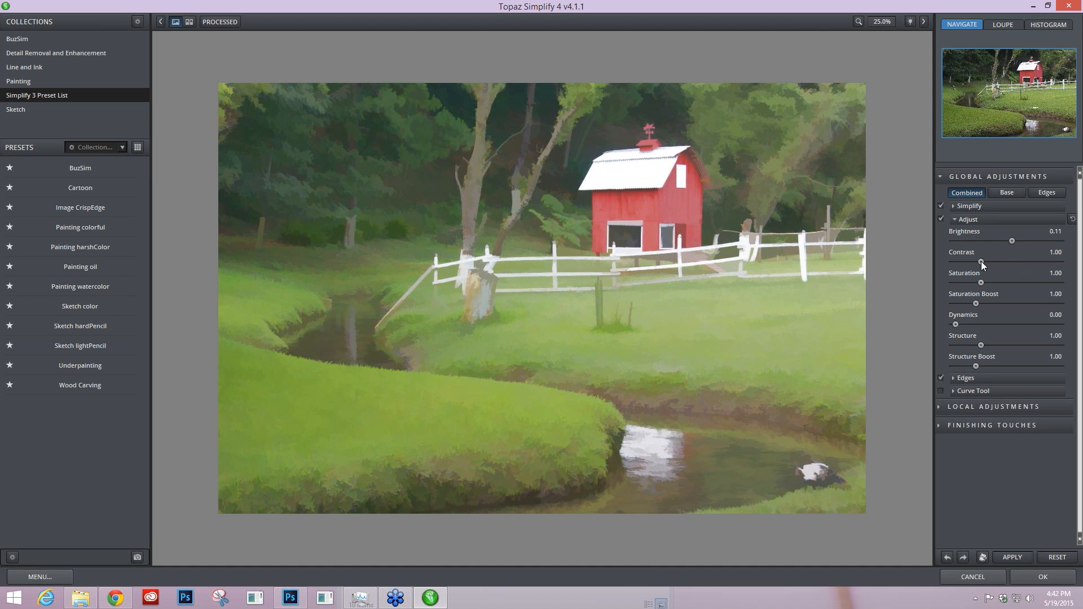
pyautogui.moveTo(986, 259); pyautogui.dragTo(987, 261)
pyautogui.moveTo(956, 325); pyautogui.dragTo(975, 326)
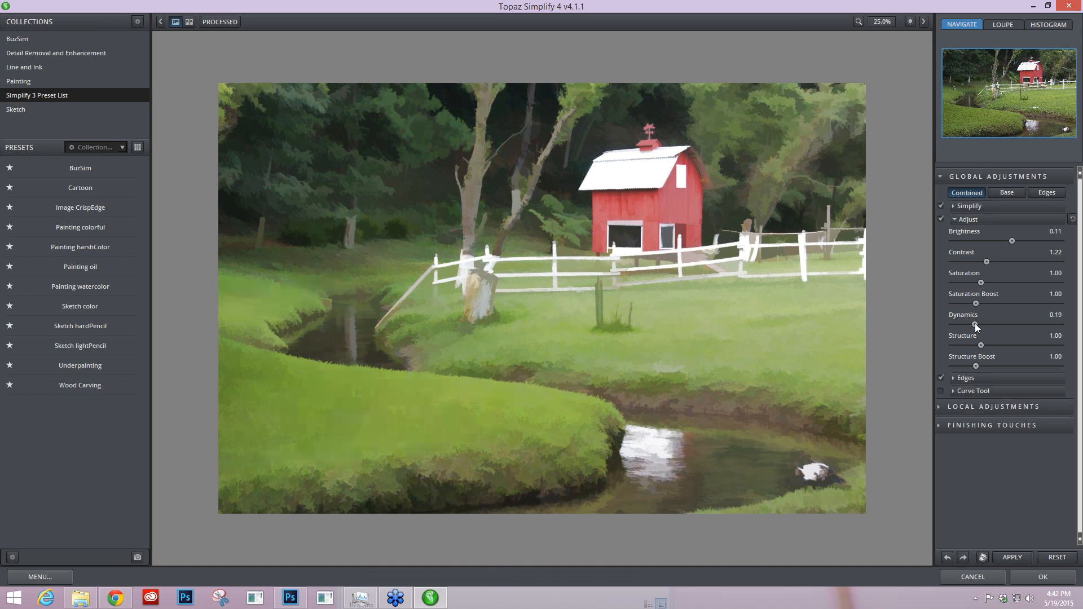
# Raise Saturation to 1.18 and Saturation Boost to 1.17 for the barn photo.
pyautogui.moveTo(980, 282); pyautogui.dragTo(985, 281)
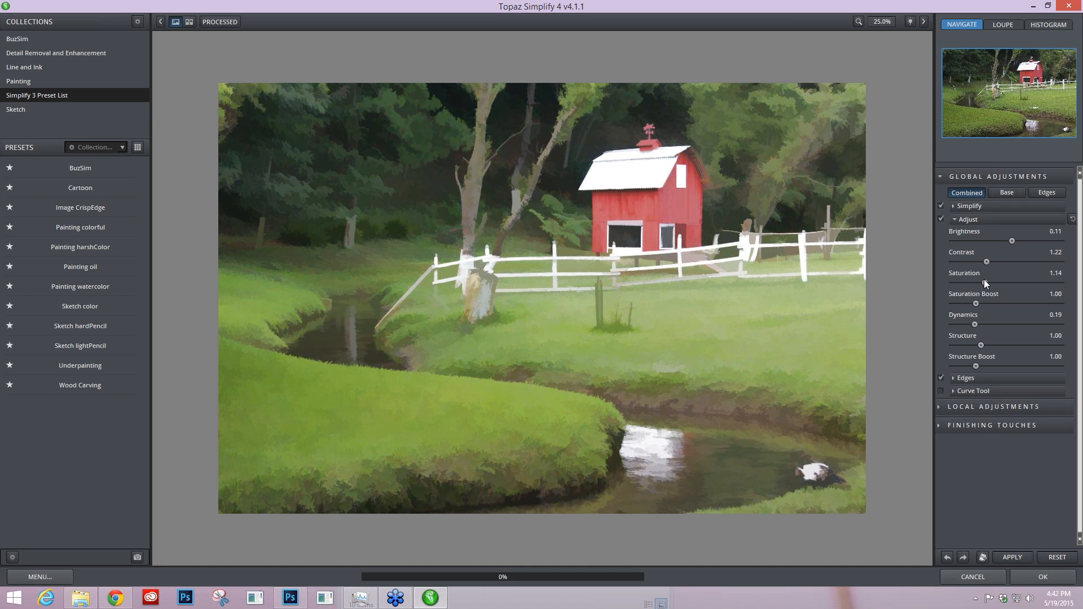
pyautogui.moveTo(976, 303); pyautogui.dragTo(979, 302)
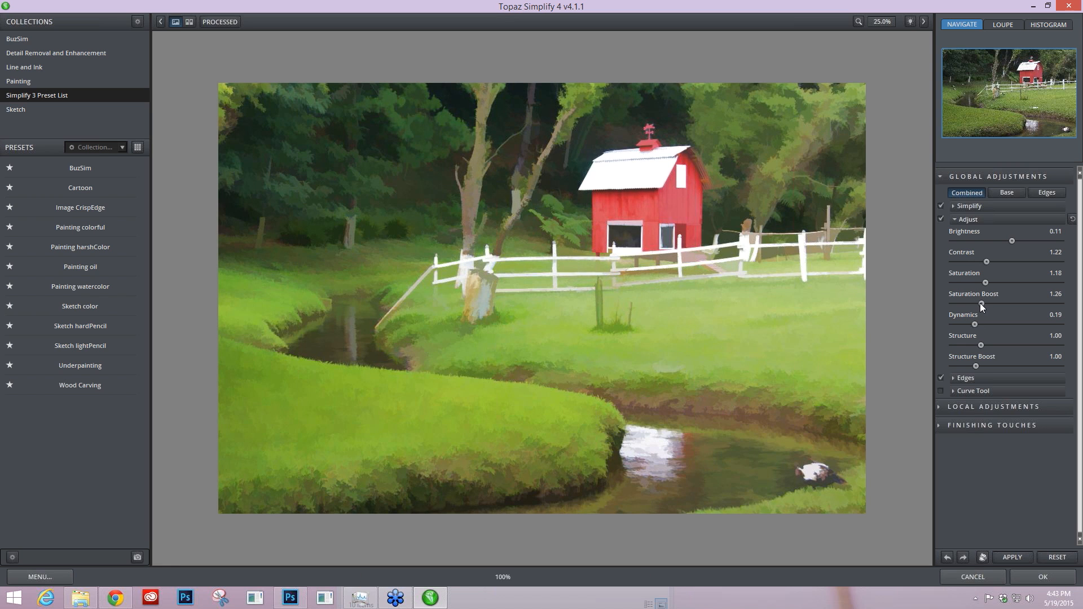
pyautogui.moveTo(981, 304); pyautogui.dragTo(979, 304)
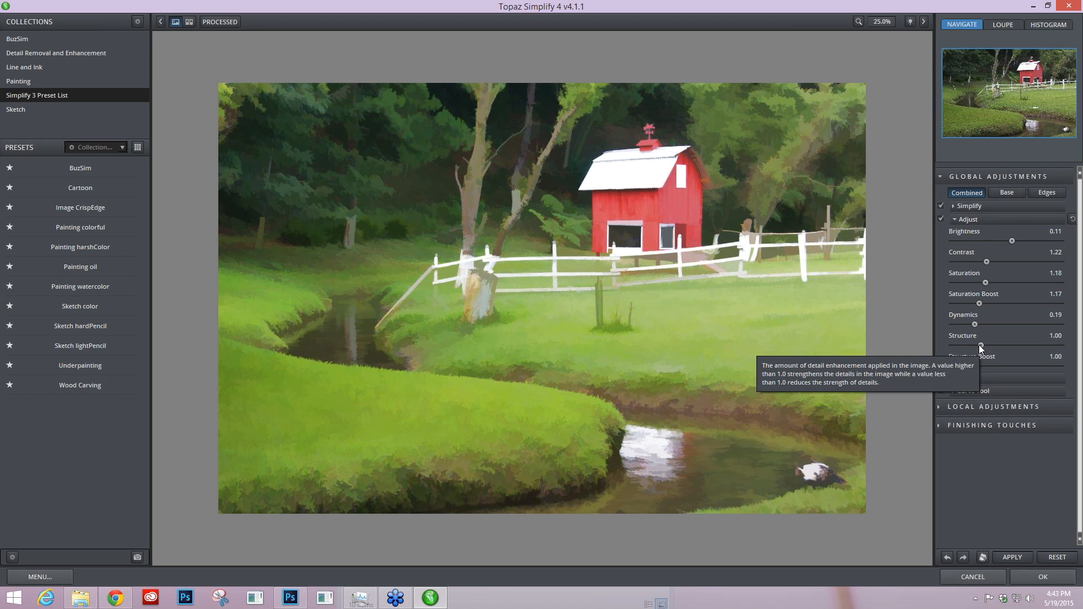
# Lower Structure and Structure Boost to soften the barn photo's details, and collapse the Adjust settings.
pyautogui.moveTo(980, 345); pyautogui.dragTo(977, 345)
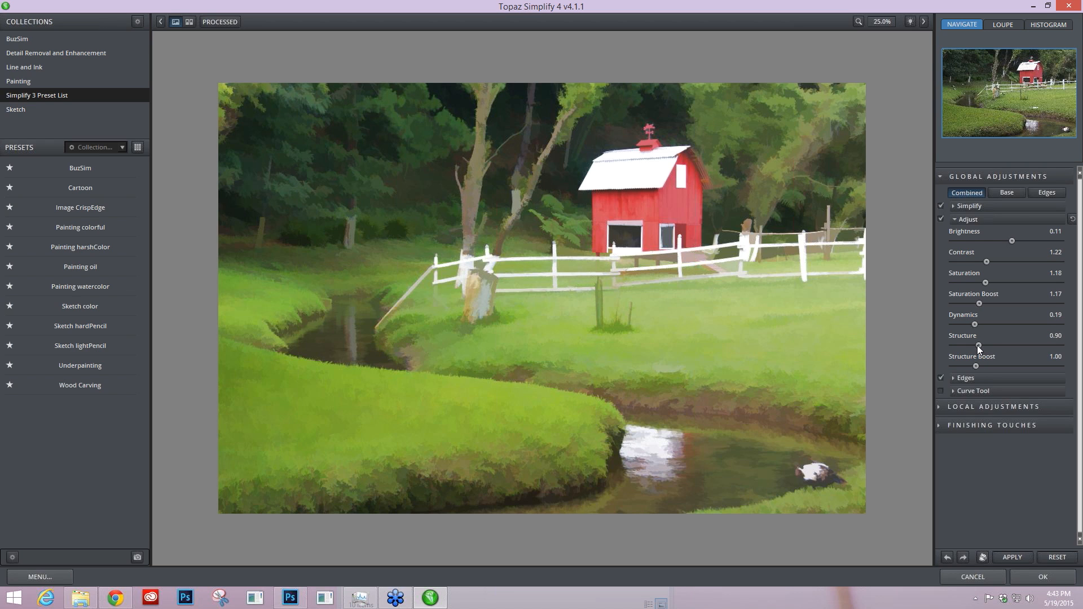
pyautogui.moveTo(974, 347); pyautogui.dragTo(966, 366)
pyautogui.moveTo(964, 366); pyautogui.dragTo(967, 366)
pyautogui.click(957, 219)
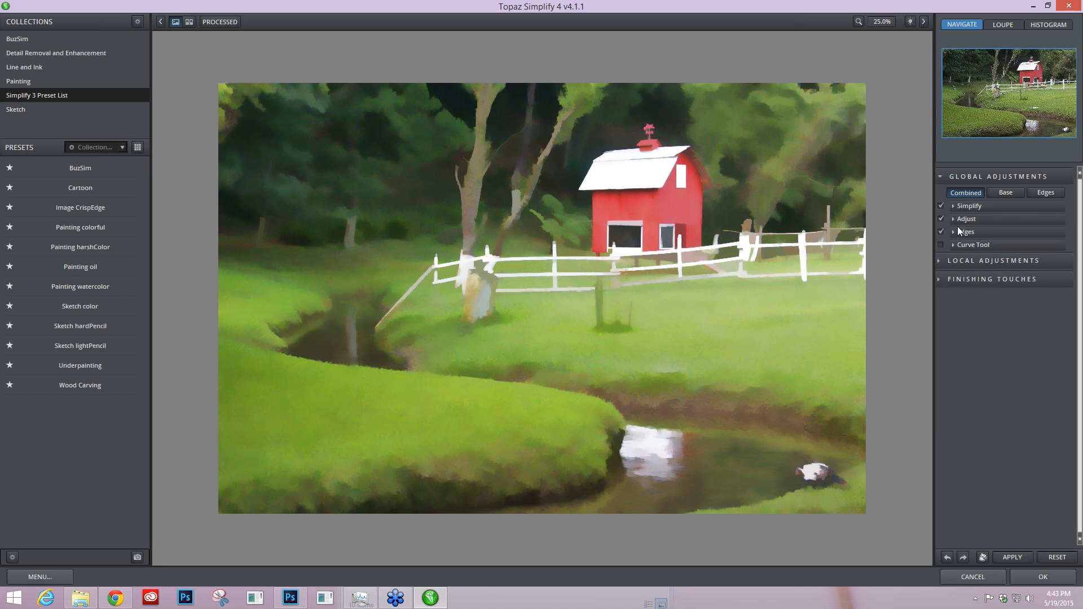
# Set Edge Strength to 0.66 in the Edges settings and inspect the fence and tree stump at 200%.
pyautogui.click(956, 233)
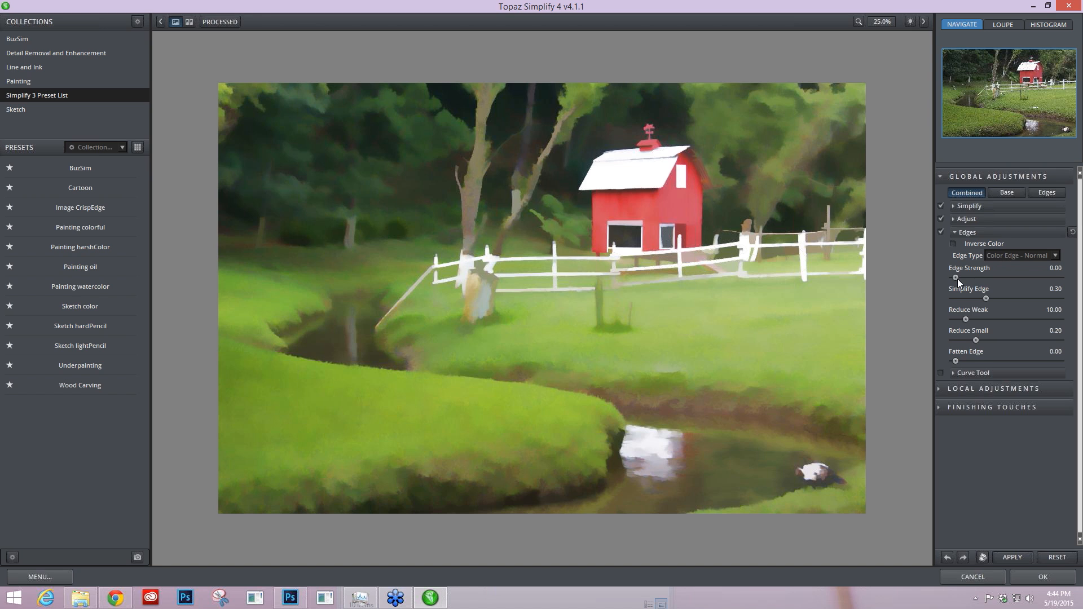
pyautogui.click(879, 21)
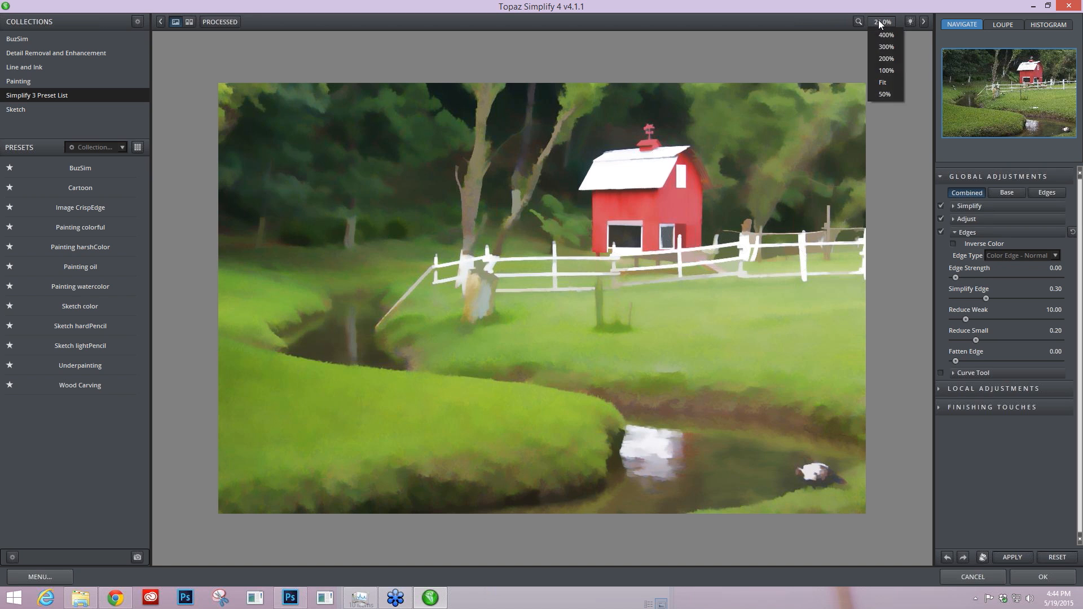
pyautogui.click(888, 70)
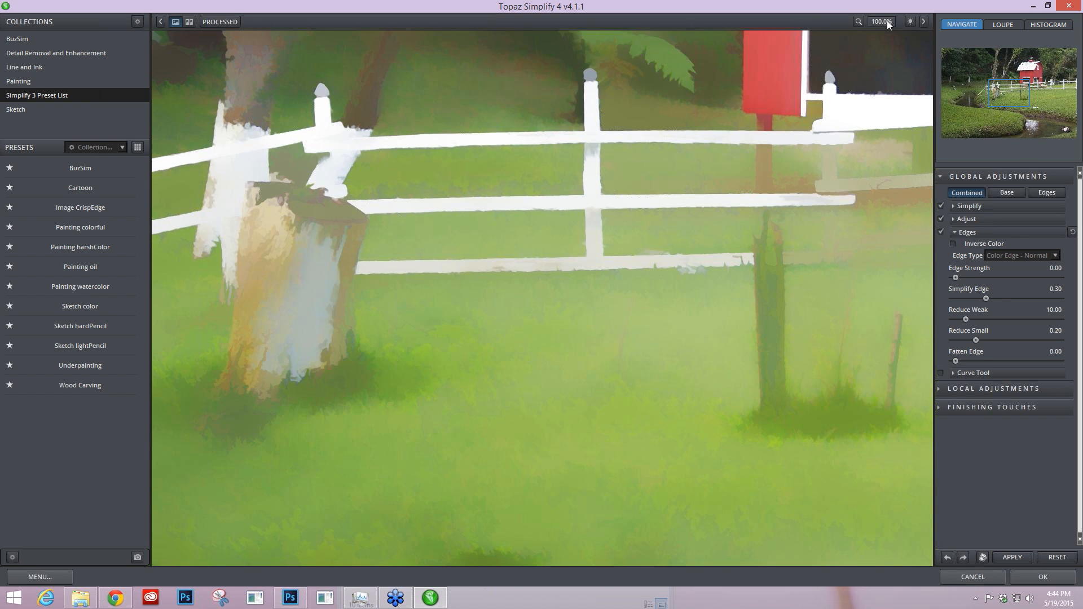
pyautogui.click(878, 19)
pyautogui.click(888, 59)
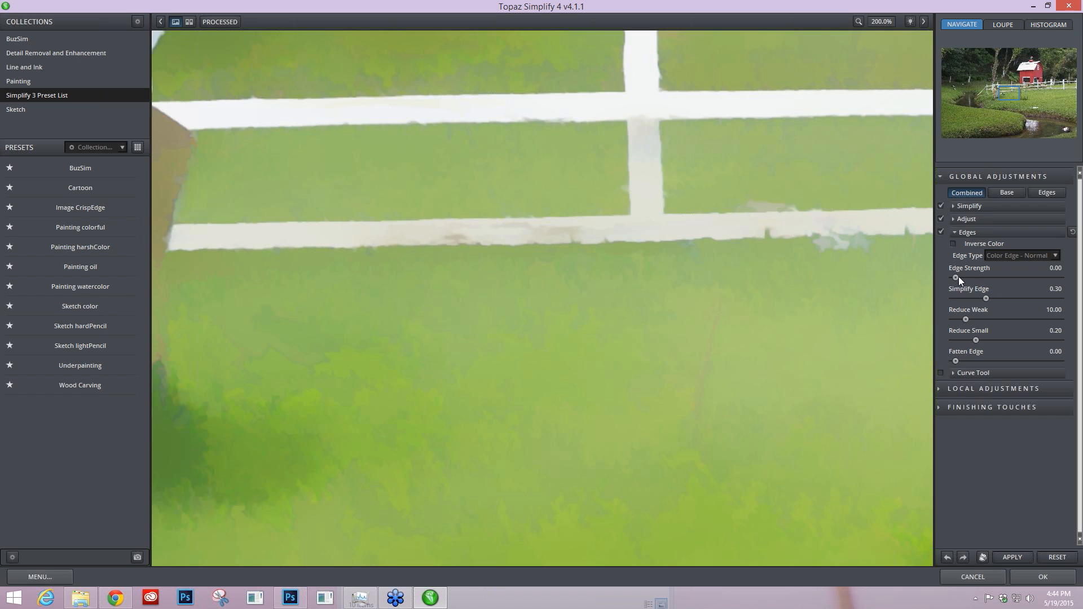
pyautogui.moveTo(961, 277); pyautogui.dragTo(964, 278)
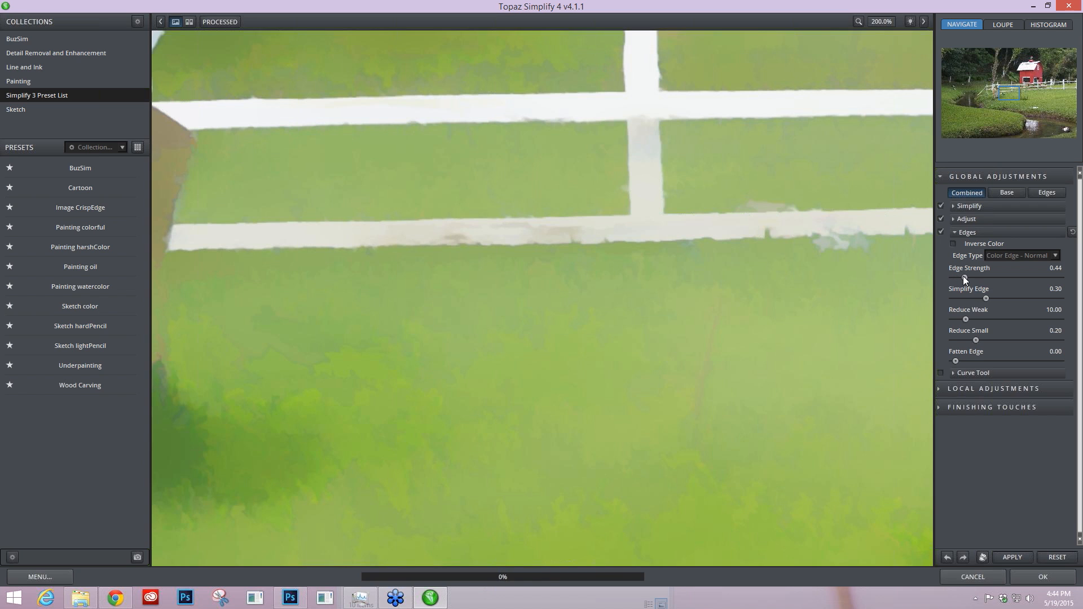
pyautogui.moveTo(964, 276); pyautogui.dragTo(967, 279)
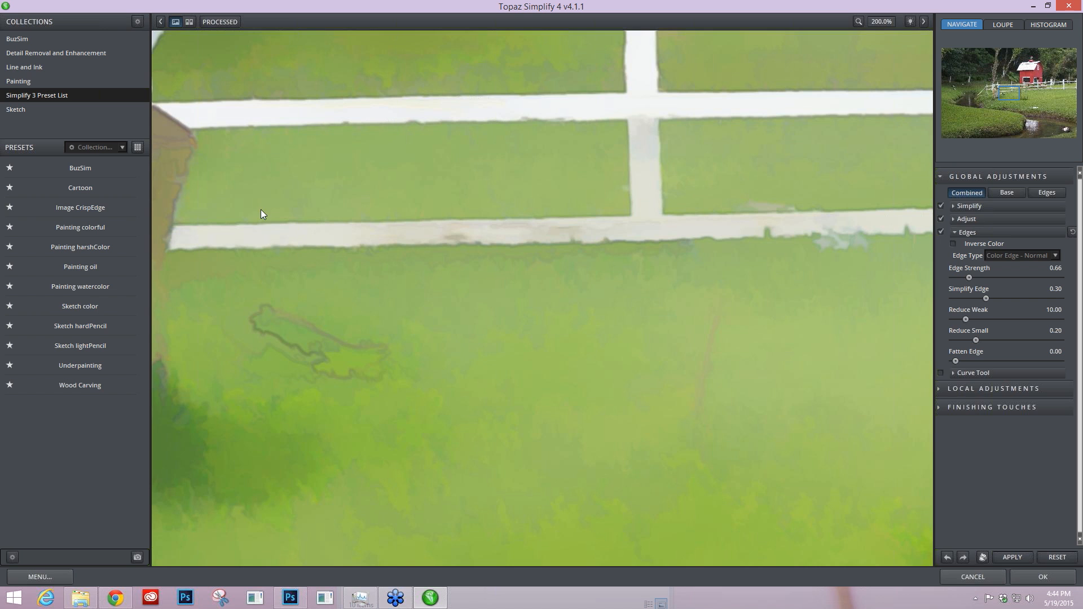
pyautogui.moveTo(249, 212)
pyautogui.mouseDown()
pyautogui.moveTo(733, 305)
pyautogui.moveTo(830, 301)
pyautogui.moveTo(703, 266)
pyautogui.mouseUp()
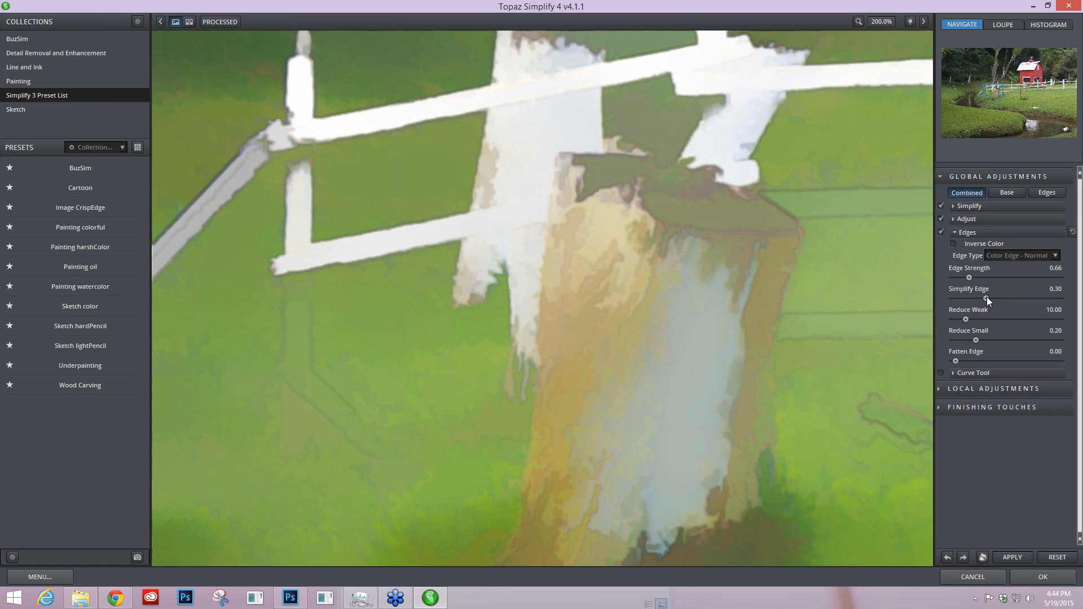
# Set Simplify Edge to 0.38 and Reduce Weak to 25.68, and check the effect of the edges.
pyautogui.moveTo(986, 298); pyautogui.dragTo(994, 298)
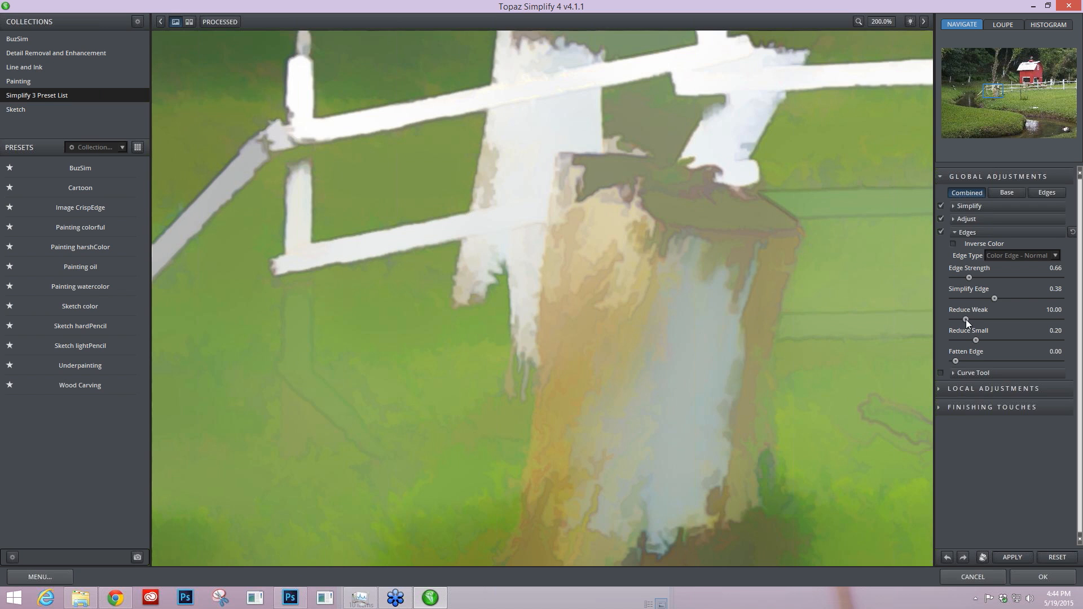
pyautogui.moveTo(966, 320); pyautogui.dragTo(981, 319)
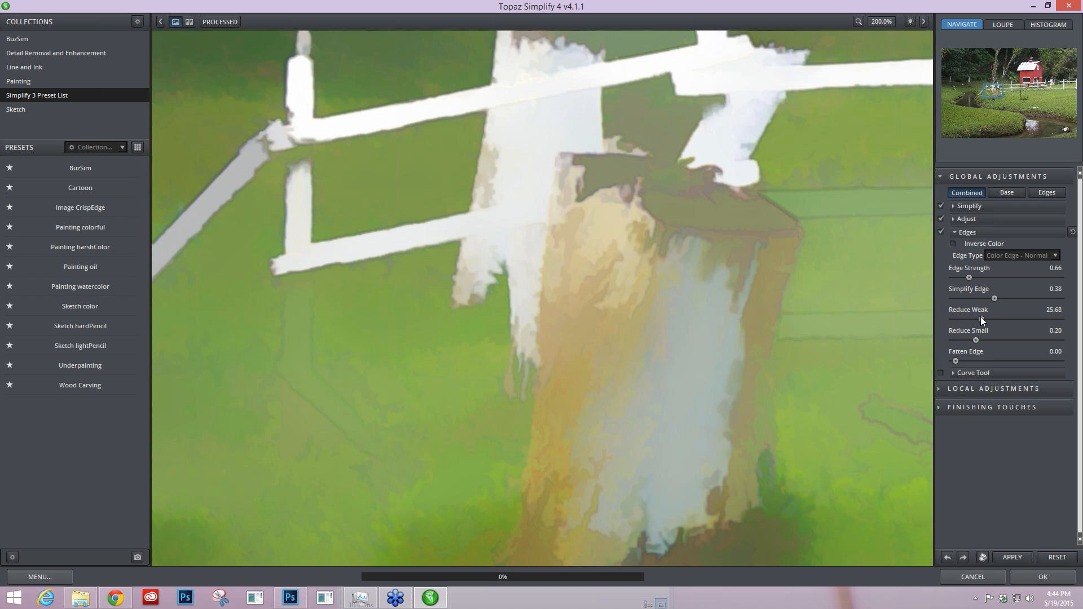
pyautogui.click(940, 231)
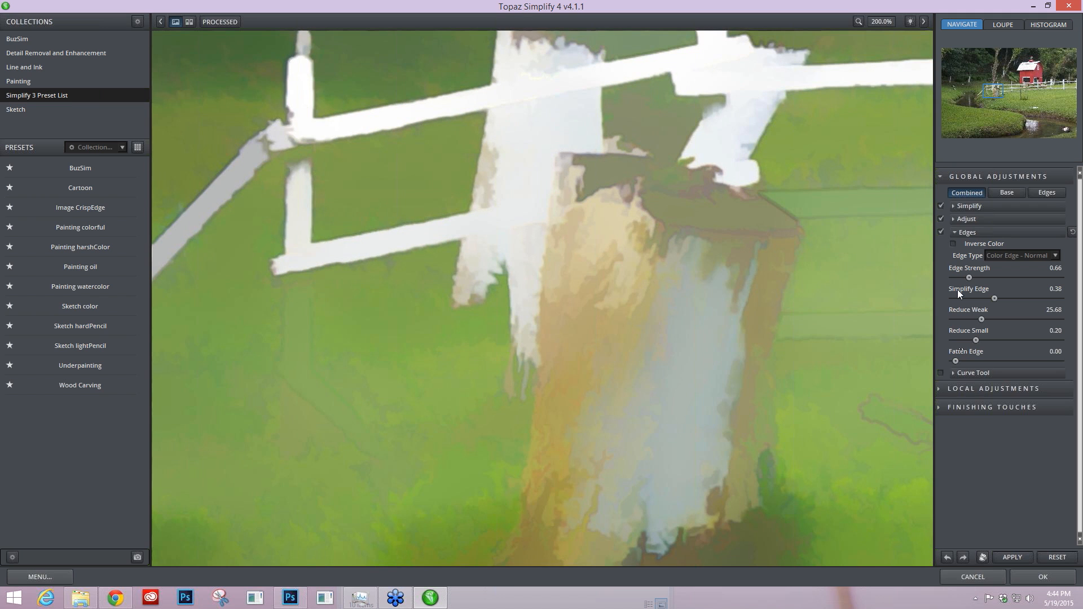
# Raise Fatten Edge to 4.59 and turn off the Edges effect to compare the image without it.
pyautogui.click(966, 361)
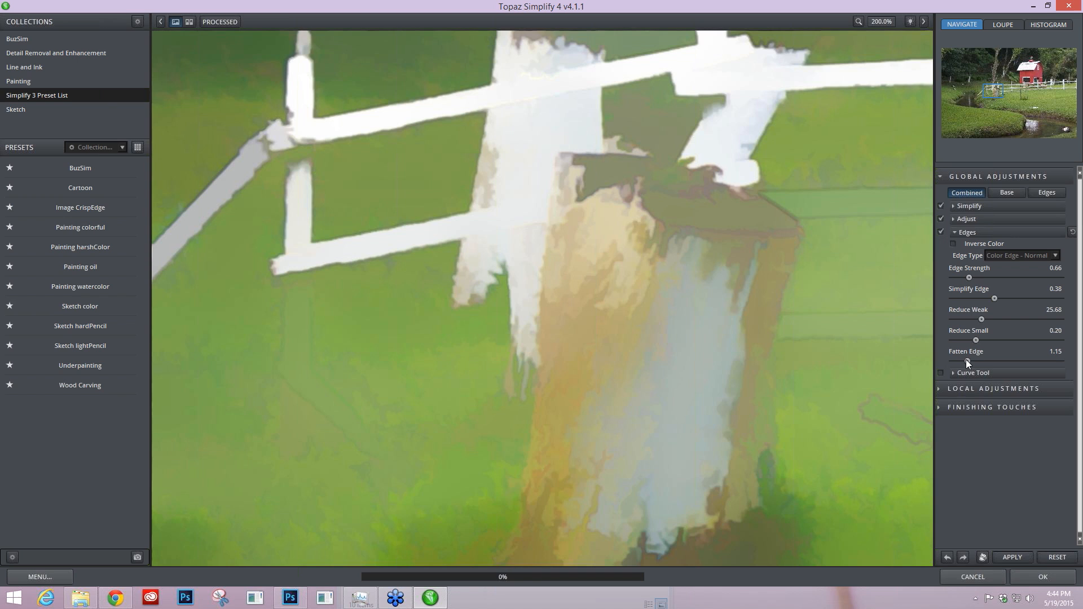
pyautogui.moveTo(967, 361); pyautogui.dragTo(987, 361)
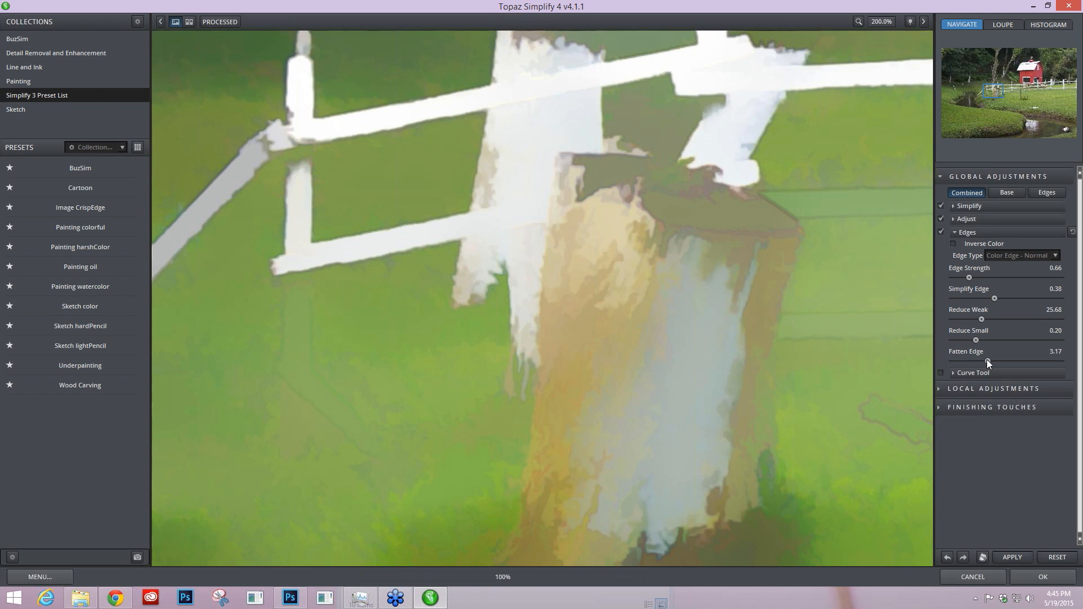
pyautogui.moveTo(987, 361); pyautogui.dragTo(999, 361)
pyautogui.click(941, 232)
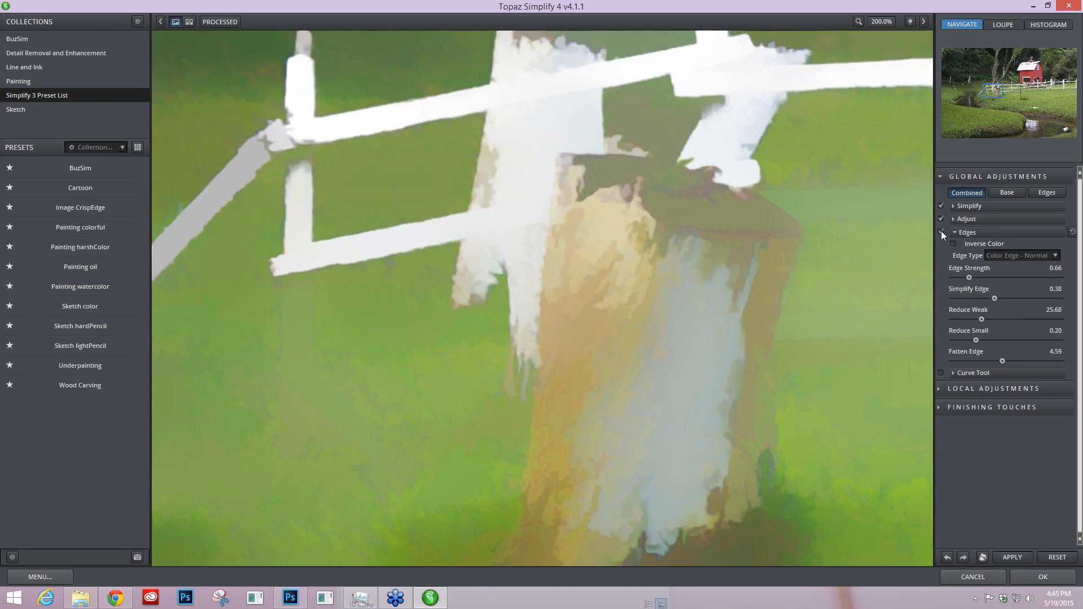